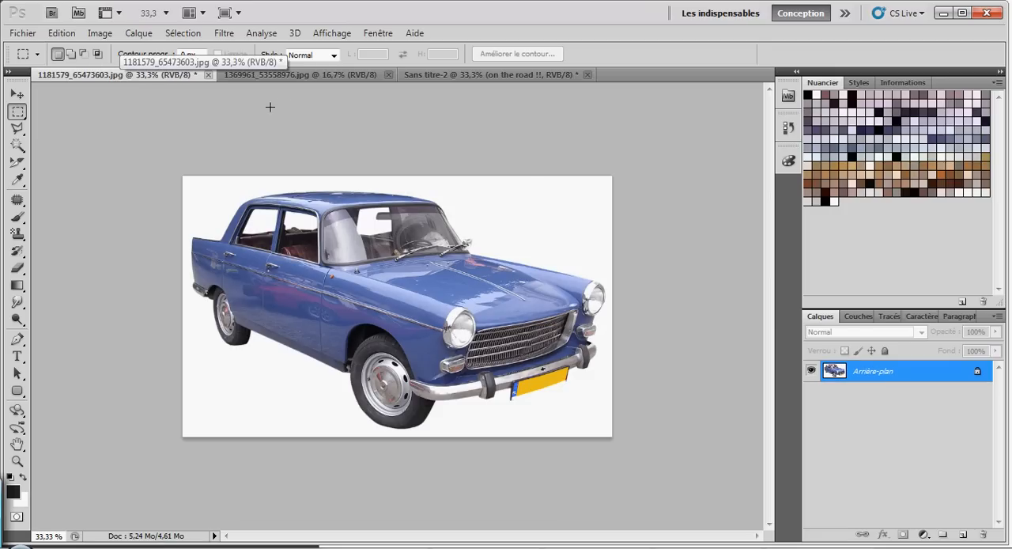
Step: Review the old paper texture and the finished car composition, and return to the car photo
click(297, 76)
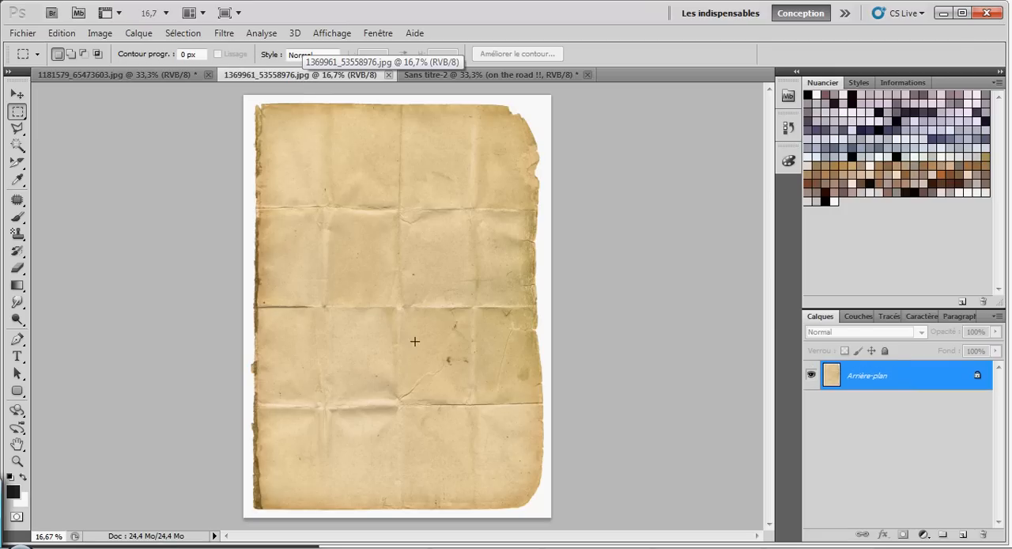
click(469, 74)
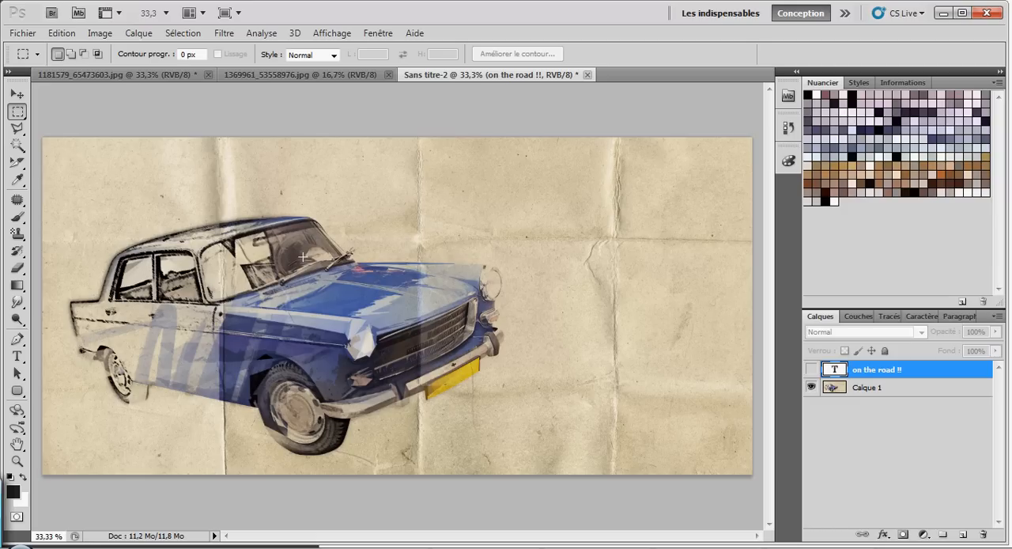
click(126, 78)
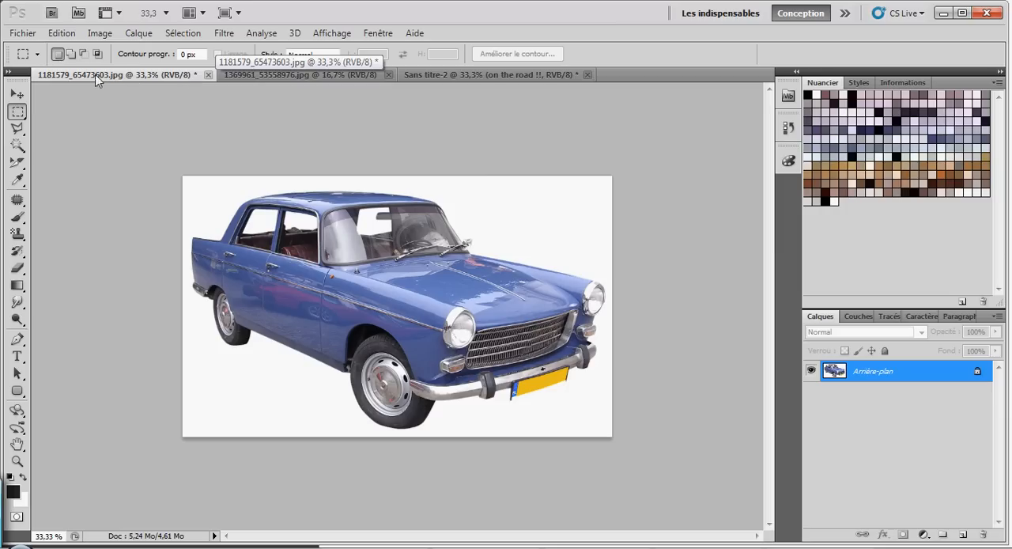
Step: Create a new document 2000 pixels wide and 1500 pixels high with a transparent background
click(24, 33)
click(39, 47)
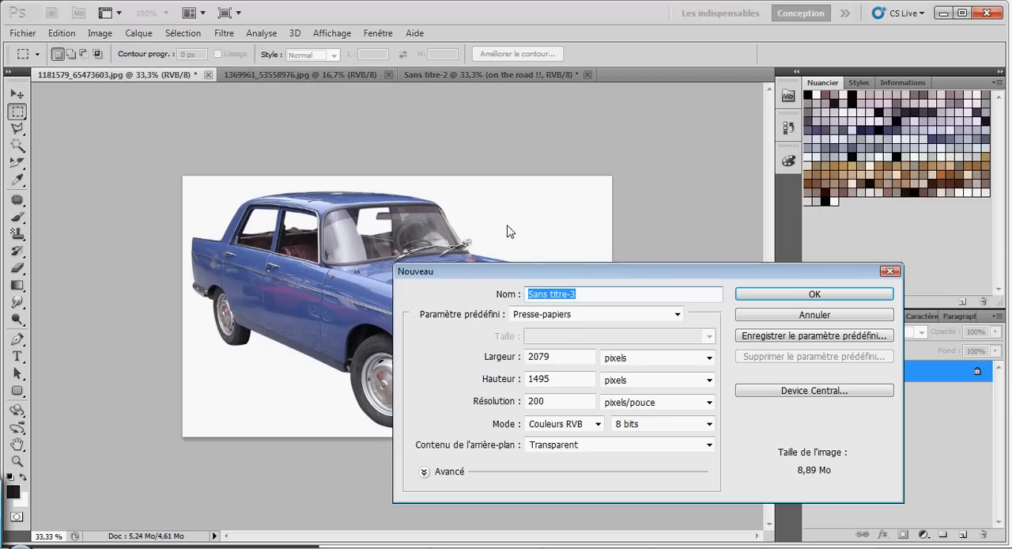
drag(586, 272, 645, 199)
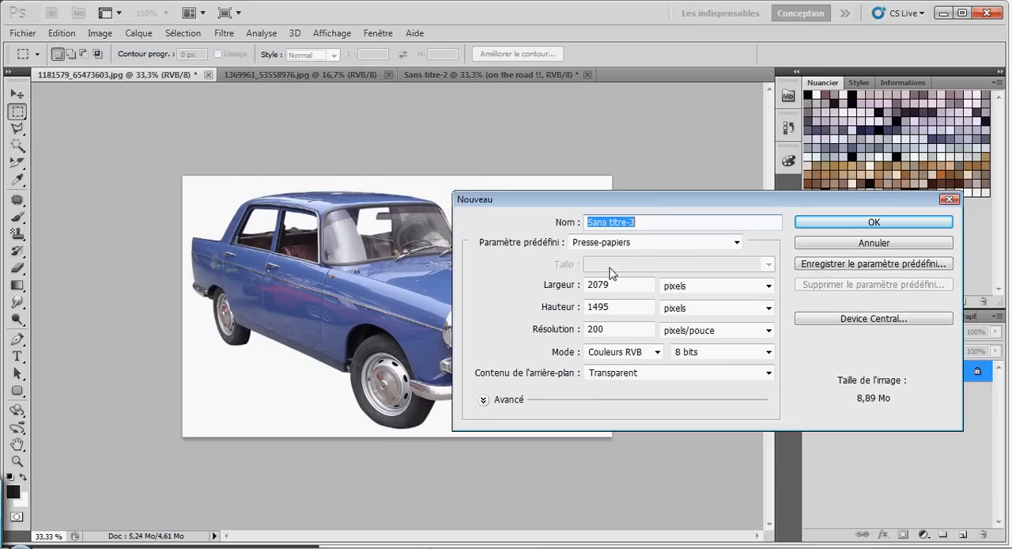
drag(624, 285, 598, 282)
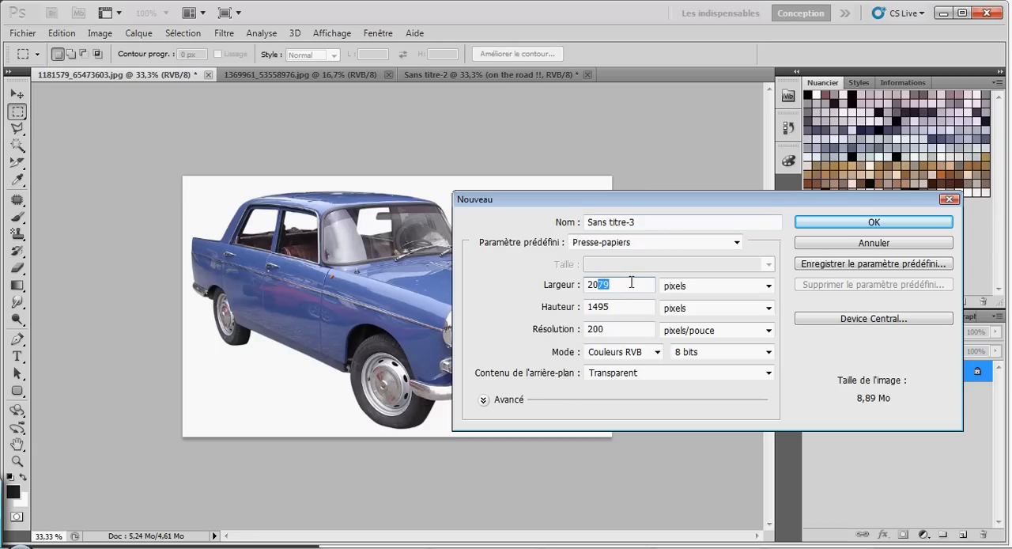
text(00)
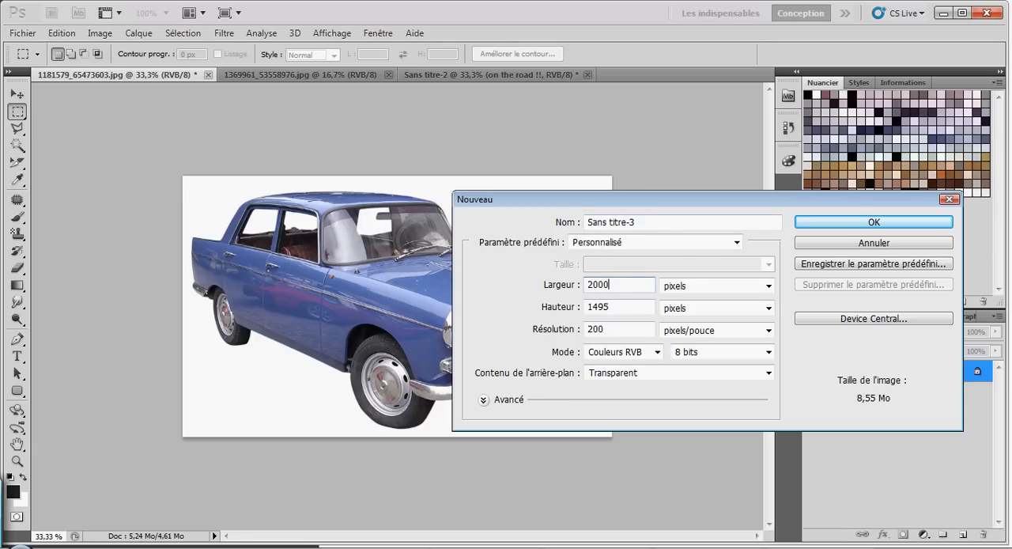
drag(617, 307, 589, 307)
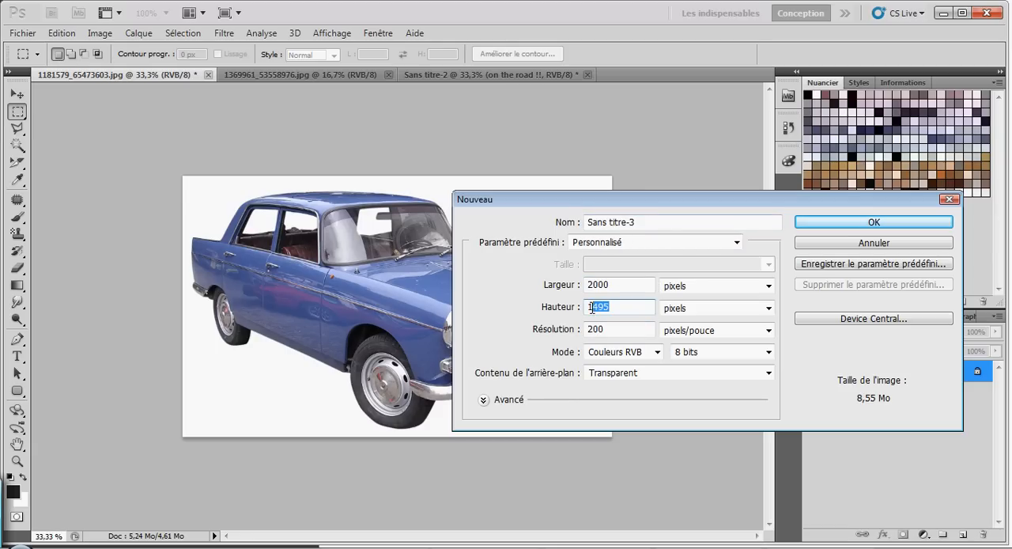
text(500)
click(847, 227)
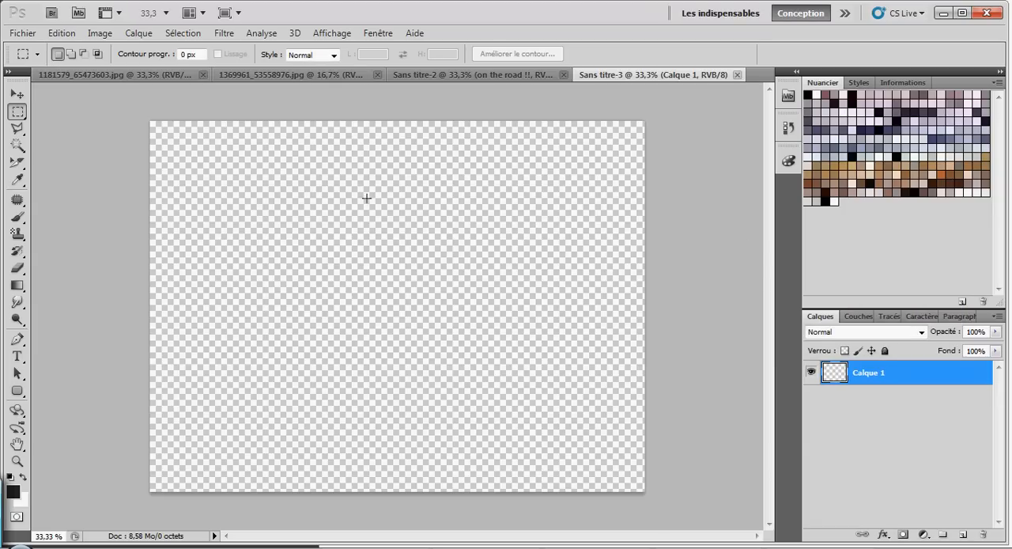
Step: Select the white background around the car in 1181579_65473603.jpg with the Magic Wand at a tolerance of 20
click(128, 77)
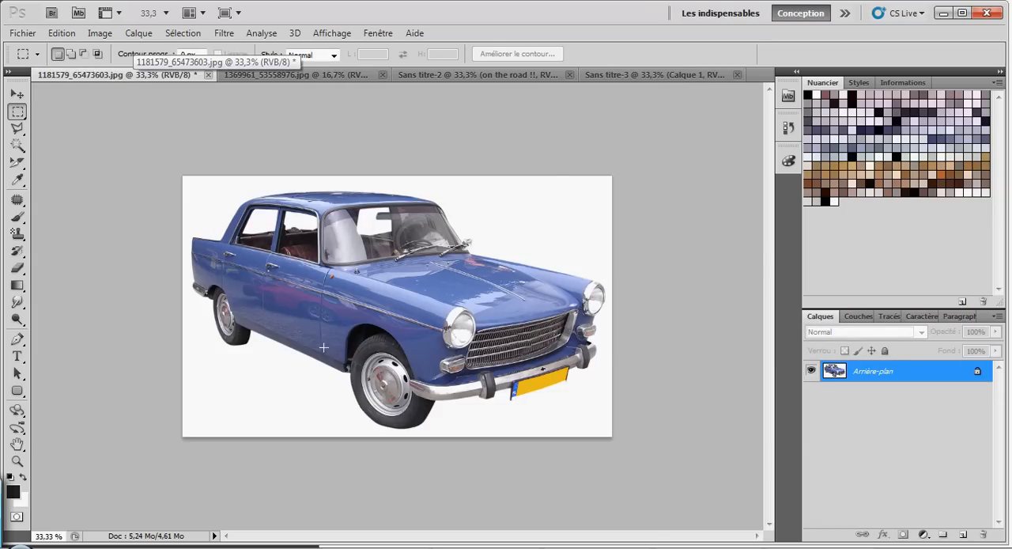
click(656, 74)
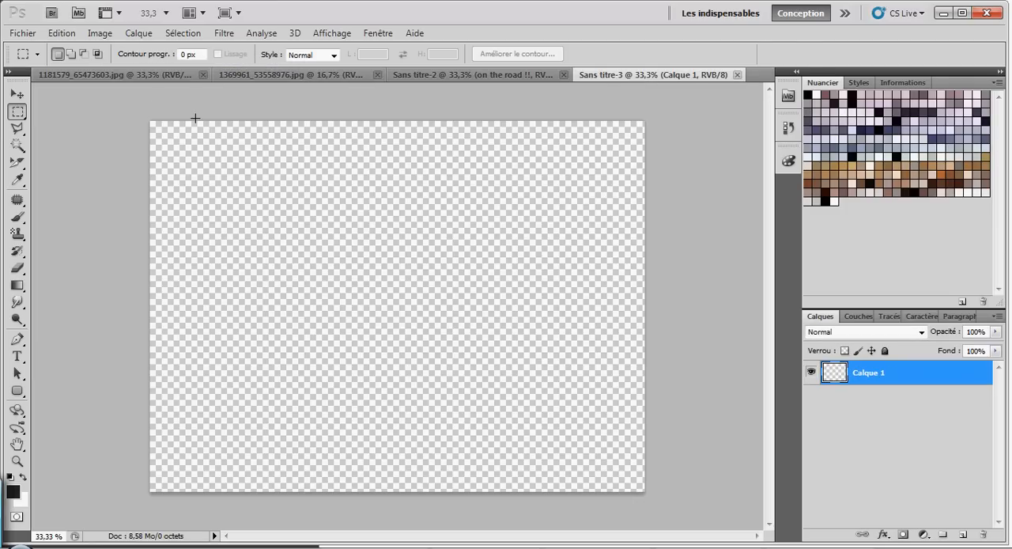
click(120, 76)
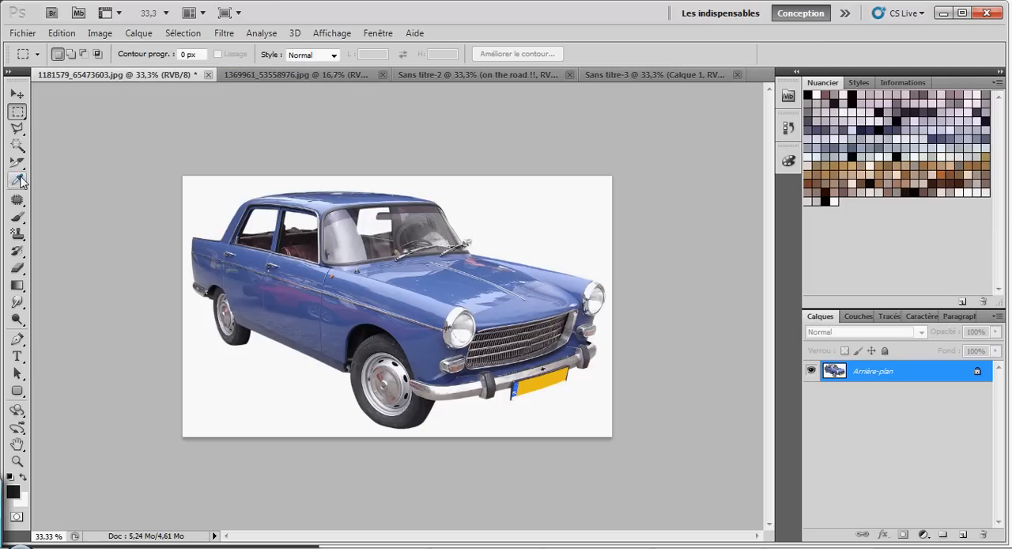
click(18, 146)
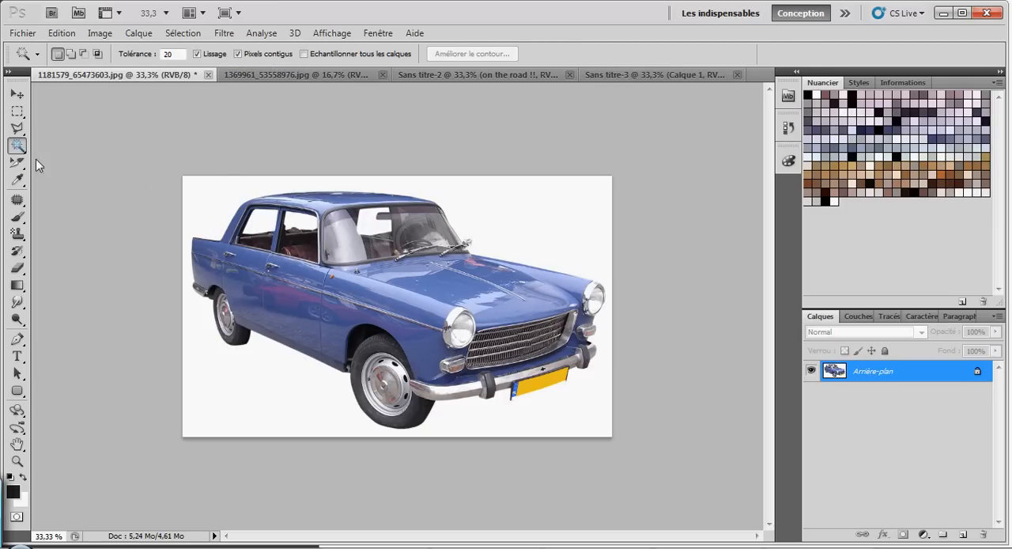
click(215, 199)
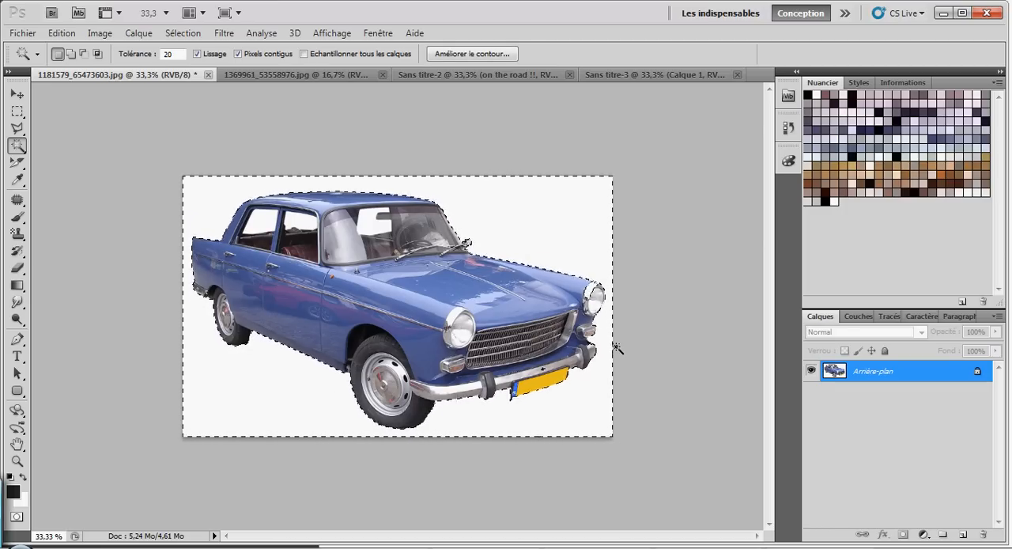
key(ctrl+d)
key(ctrl+plus)
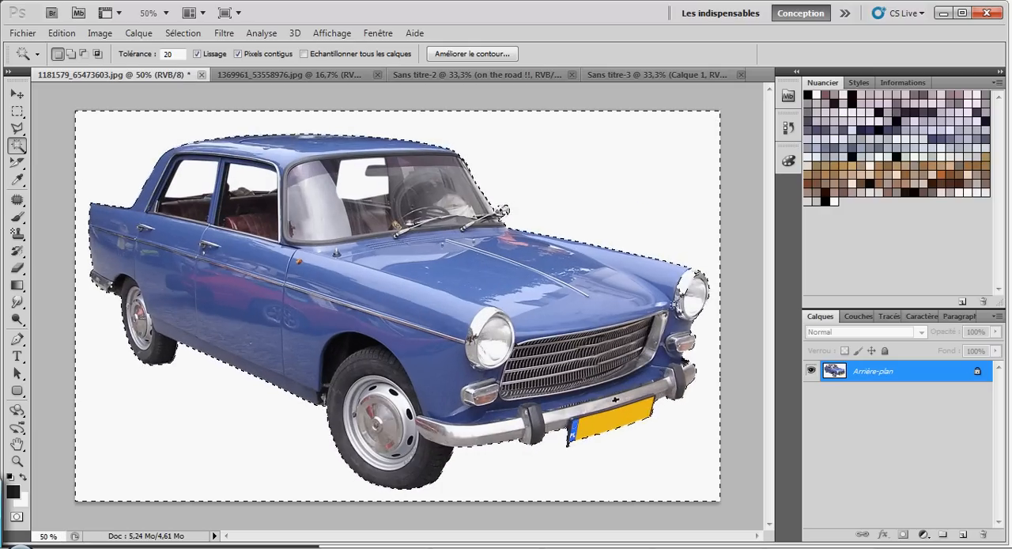
Step: Switch to the Quick Selection tool and invert the selection to select the car instead of its background
key(alt)
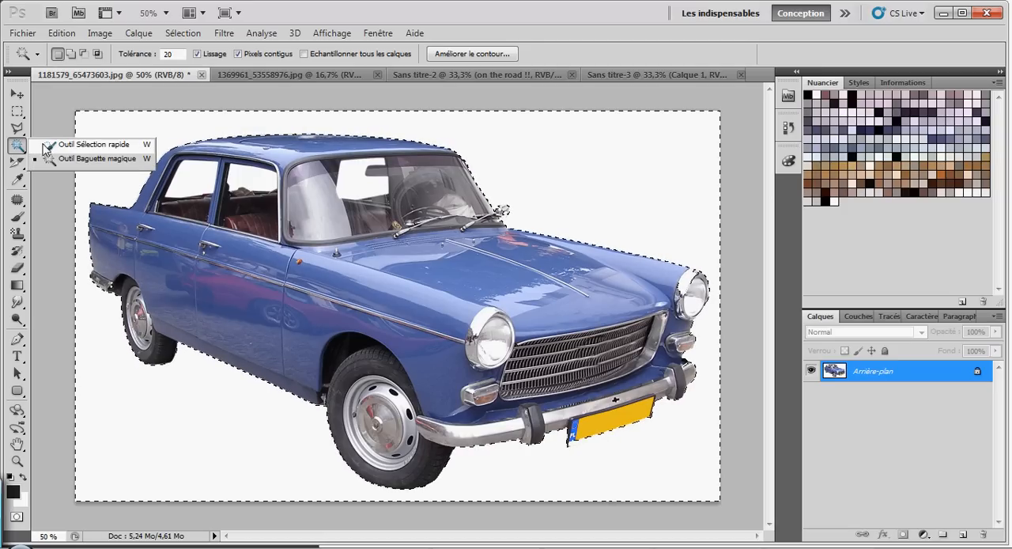
click(49, 146)
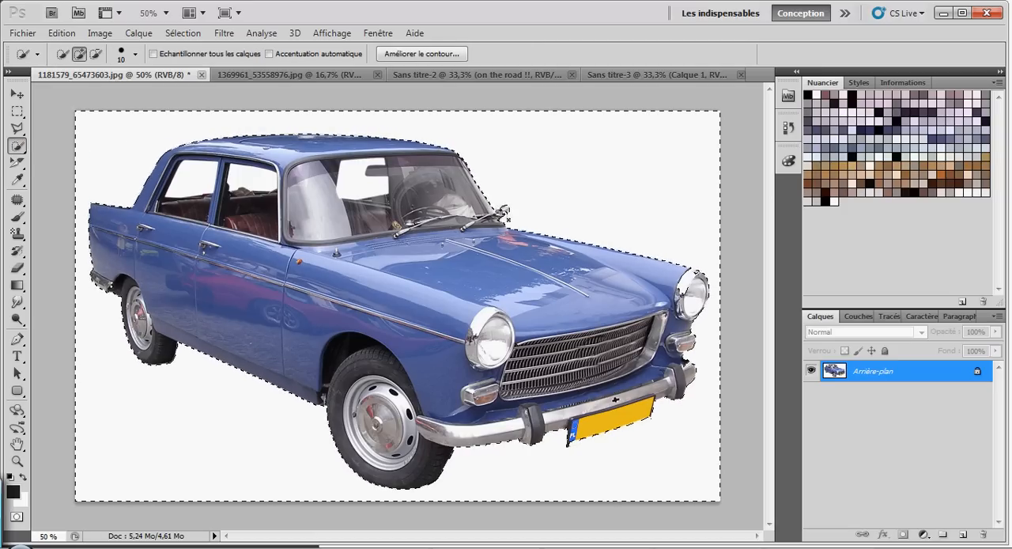
key(alt)
key(alt)
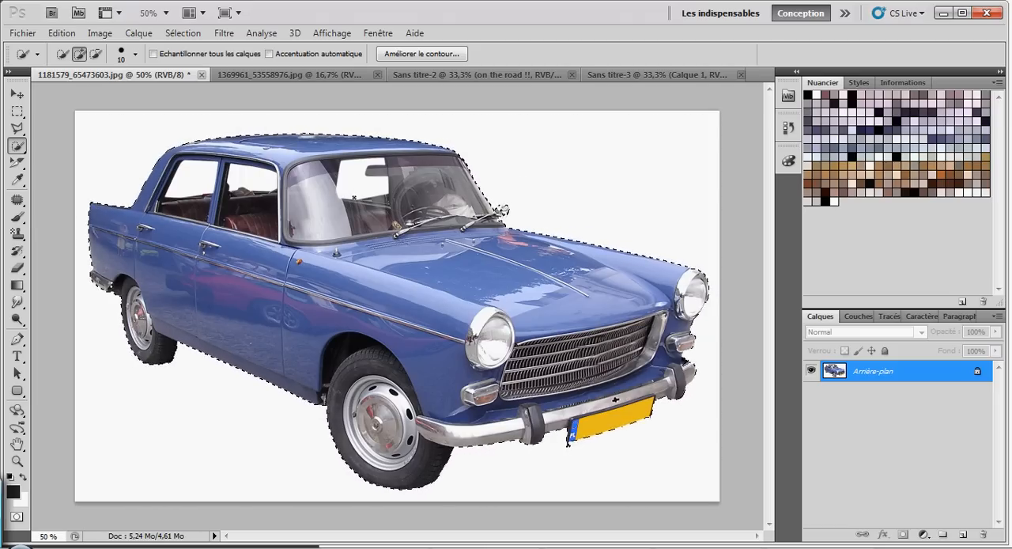
click(183, 33)
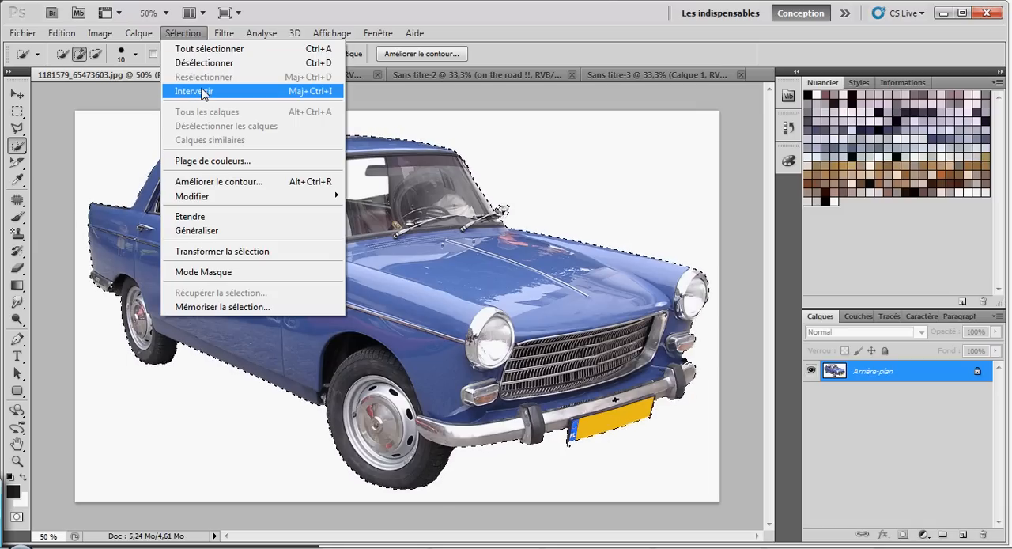
click(183, 33)
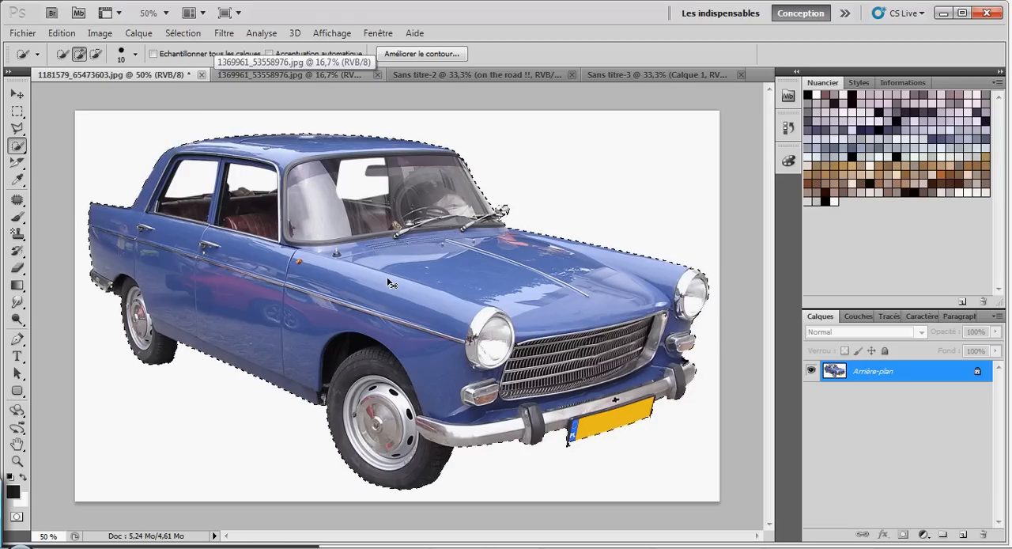
Step: Add a new layer to the Sans titre-3 document and paste a copy of the selected car onto it
click(621, 74)
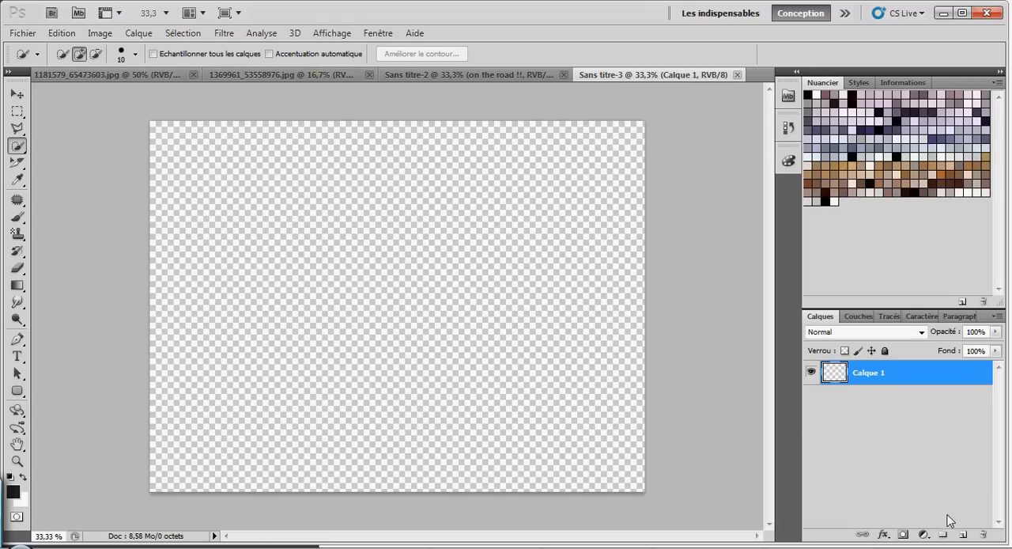
click(963, 534)
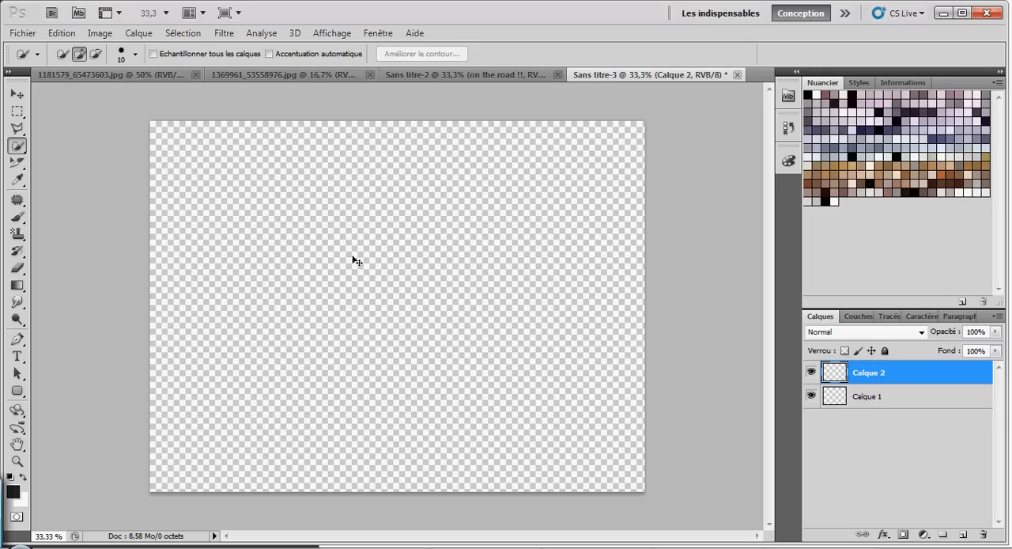
key(ctrl+v)
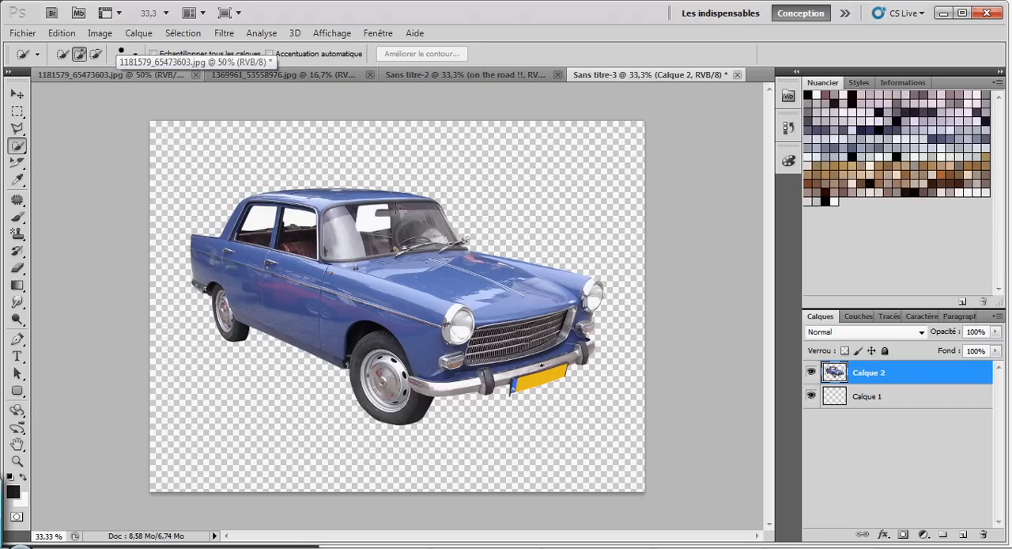
Step: Isolate the old paper in 1369961_53558976.jpg by selecting its white margin with the Magic Wand, inverting the selection and copying the paper
click(261, 75)
right_click(24, 151)
click(79, 161)
click(249, 108)
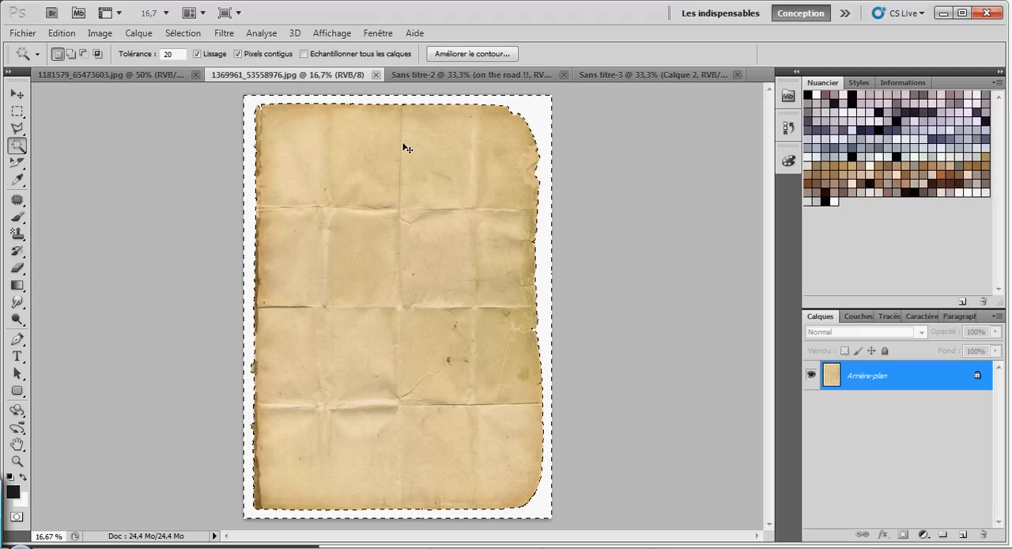
key(ctrl+shift+i)
key(ctrl+j)
Step: Paste the old paper into Calque 1 of the Sans titre-3 document, beneath the car
click(641, 74)
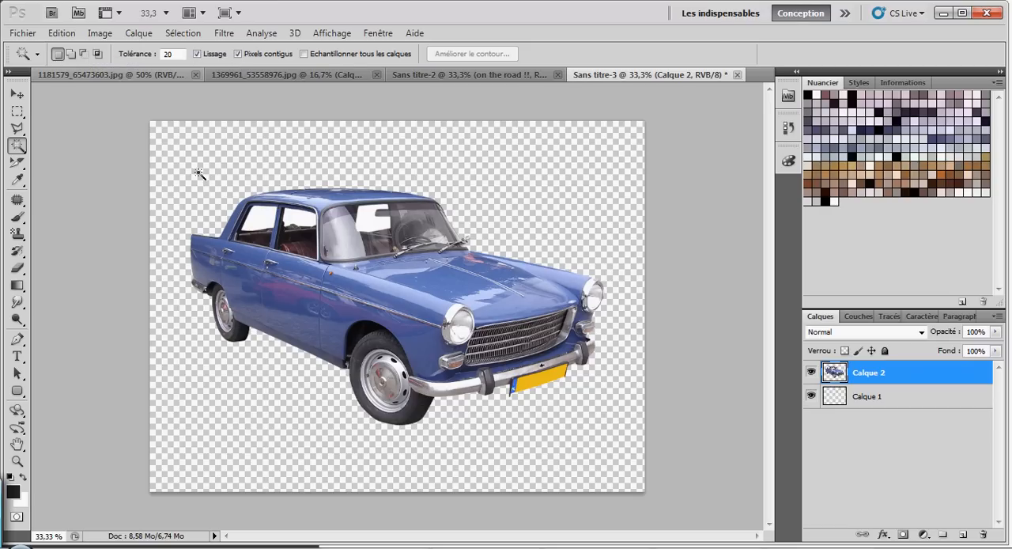
click(870, 399)
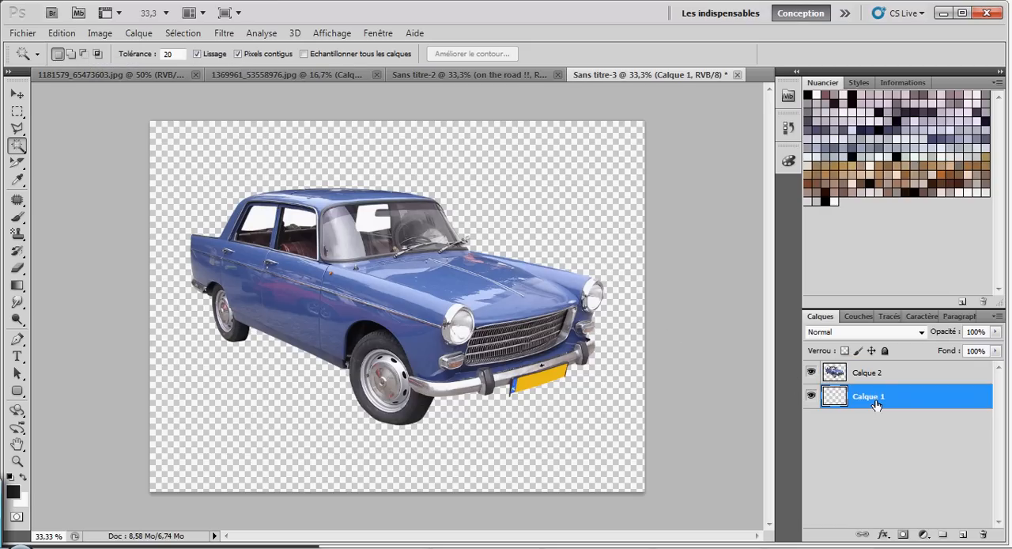
key(ctrl+v)
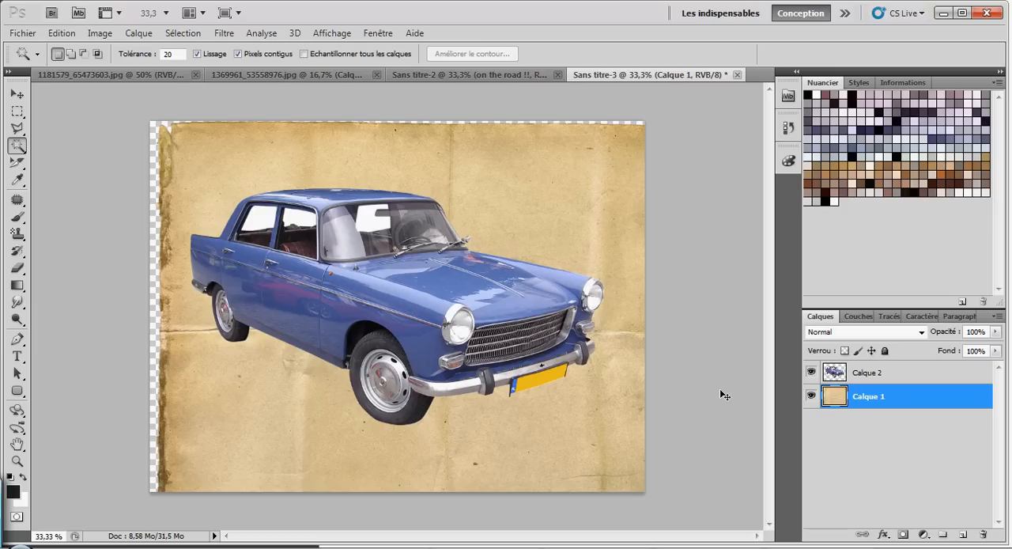
Step: Try to rotate the paper layer 90° with Free Transform, align it to the canvas's upper-left corner and resize it
key(ctrl+minus)
key(ctrl+minus)
key(ctrl+minus)
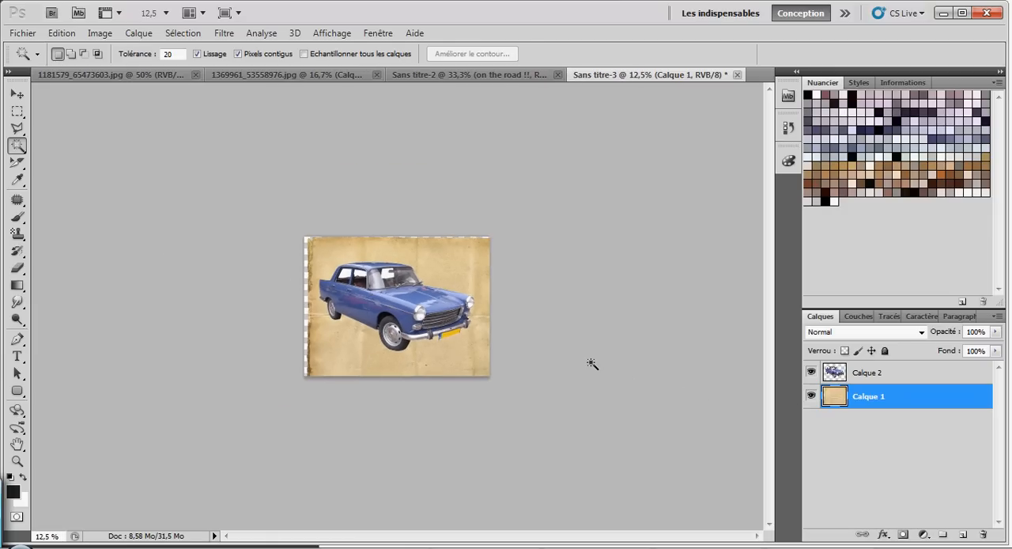
key(ctrl+t)
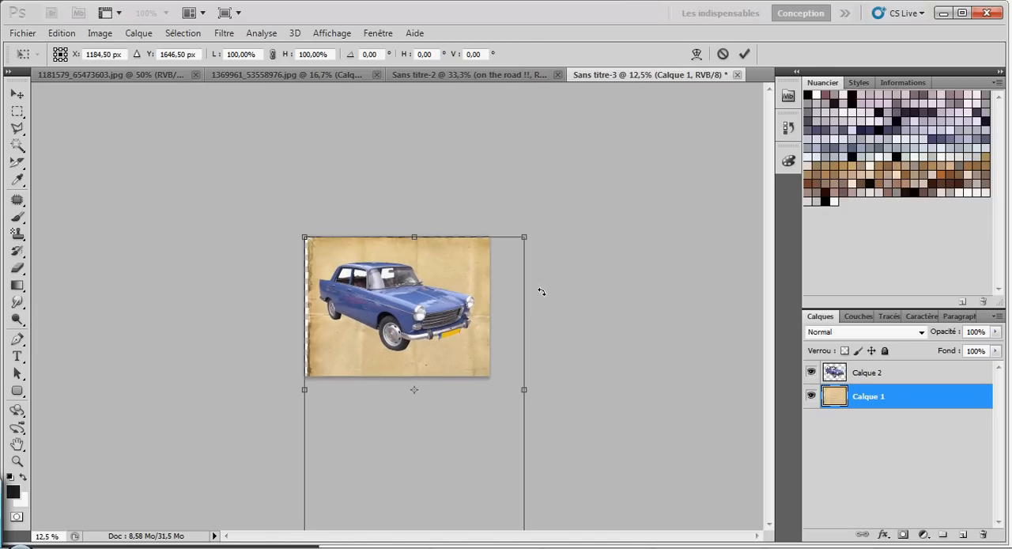
drag(565, 203, 592, 511)
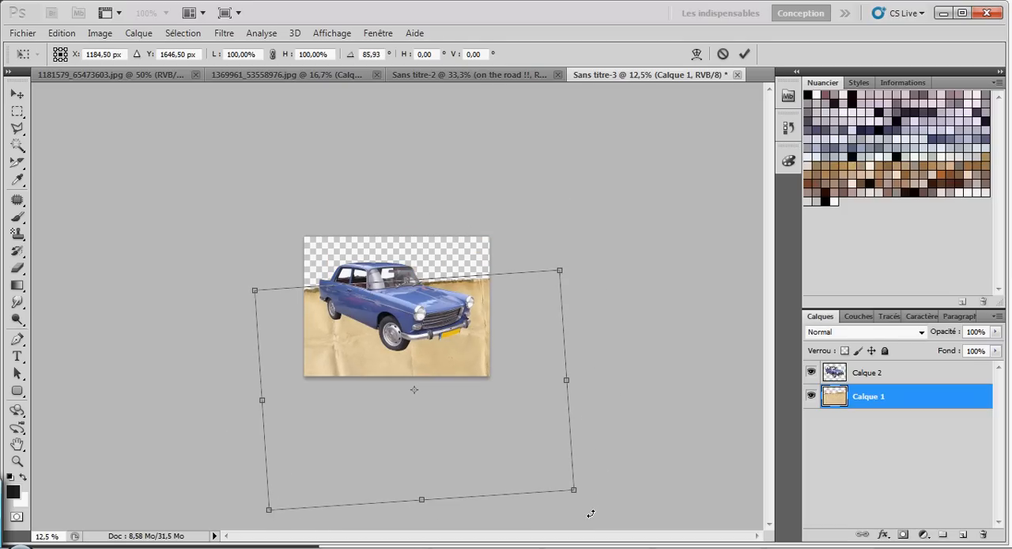
click(370, 54)
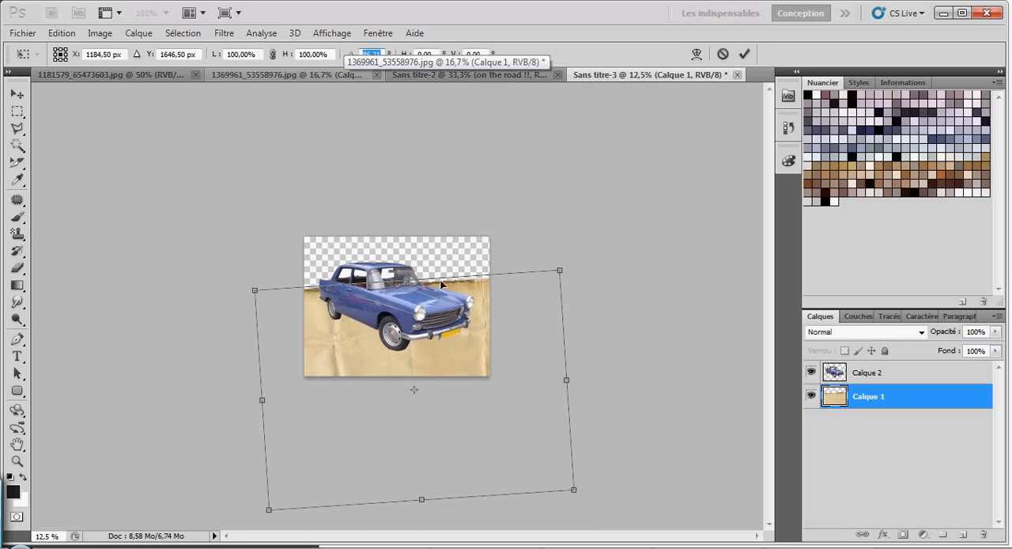
text(90)
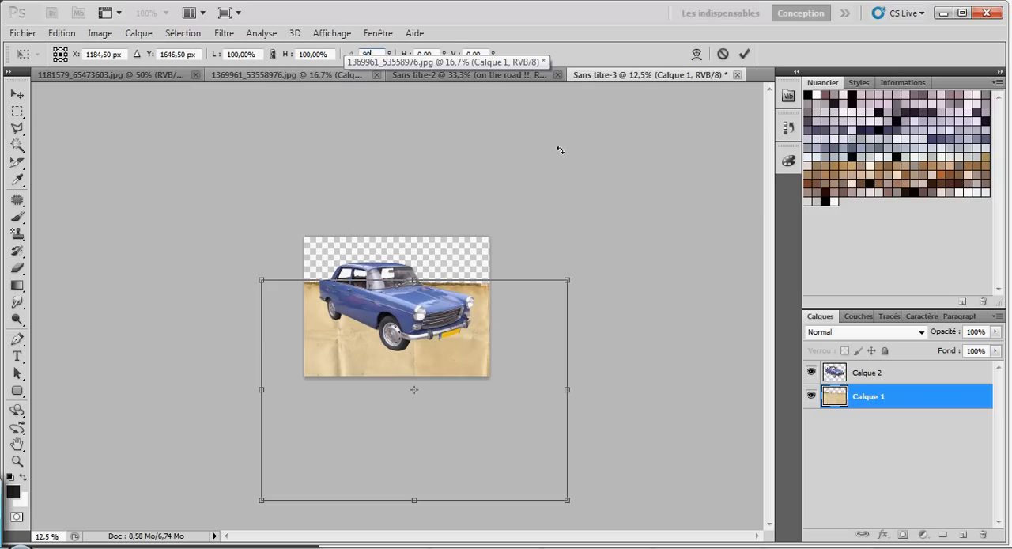
drag(468, 334, 514, 295)
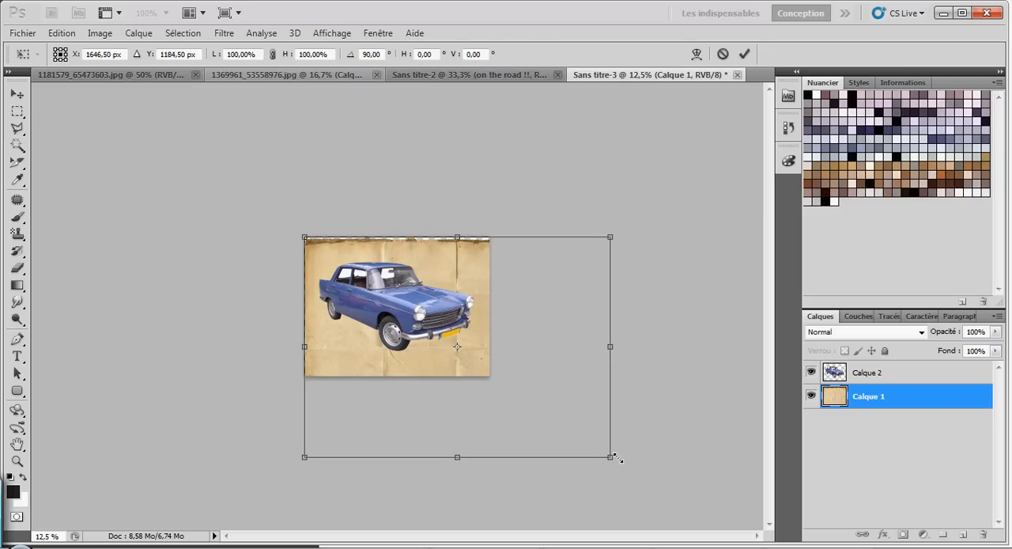
drag(611, 459, 531, 473)
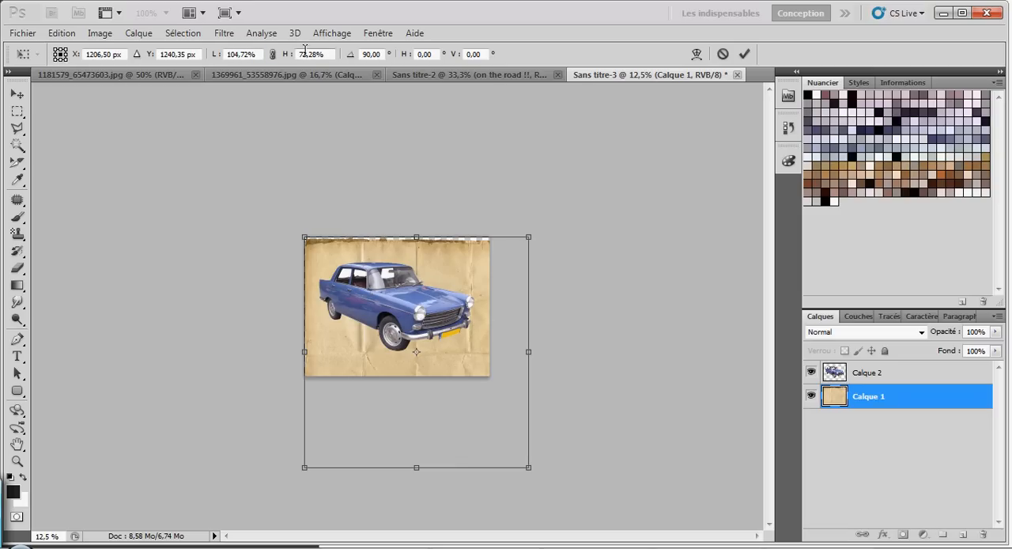
key(w)
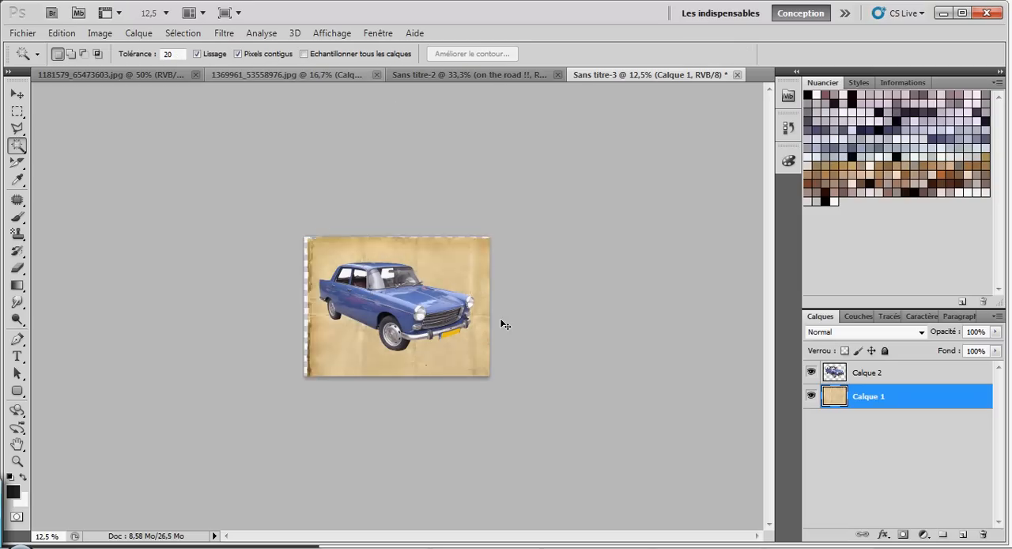
Step: Rotate the paper layer Calque 1 by 90° and scale it to about 60% so it spans the canvas width
key(ctrl+t)
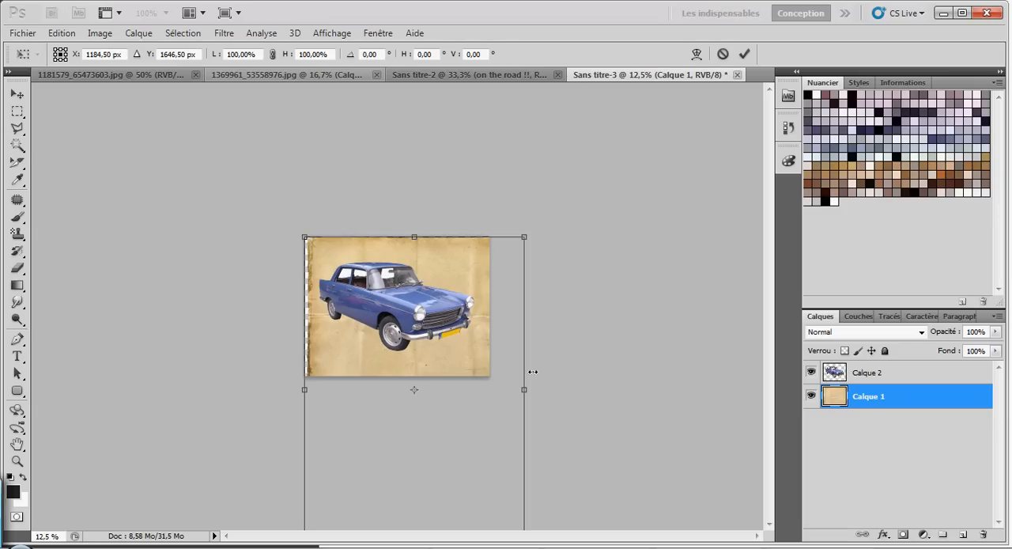
click(370, 54)
text(90)
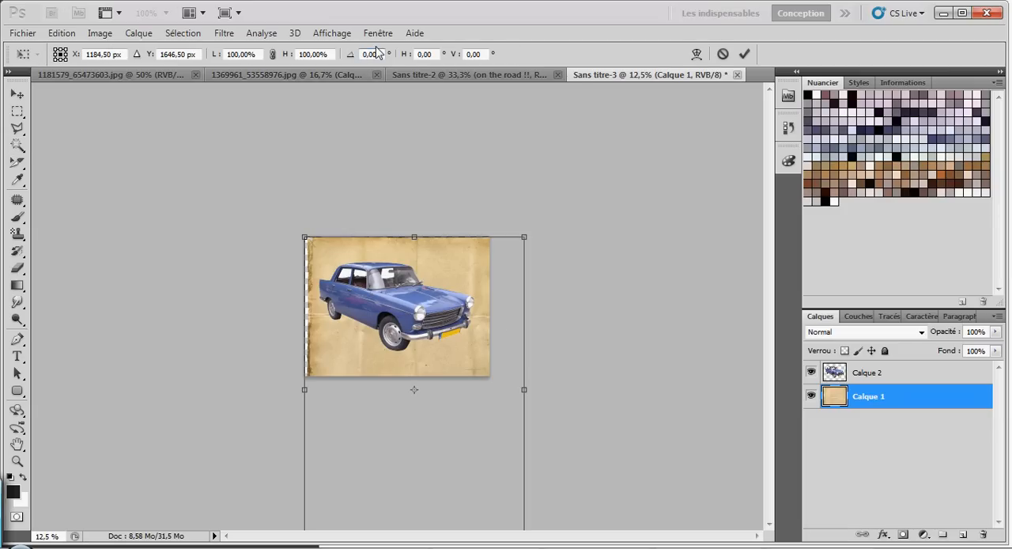
key(Return)
drag(477, 346, 521, 302)
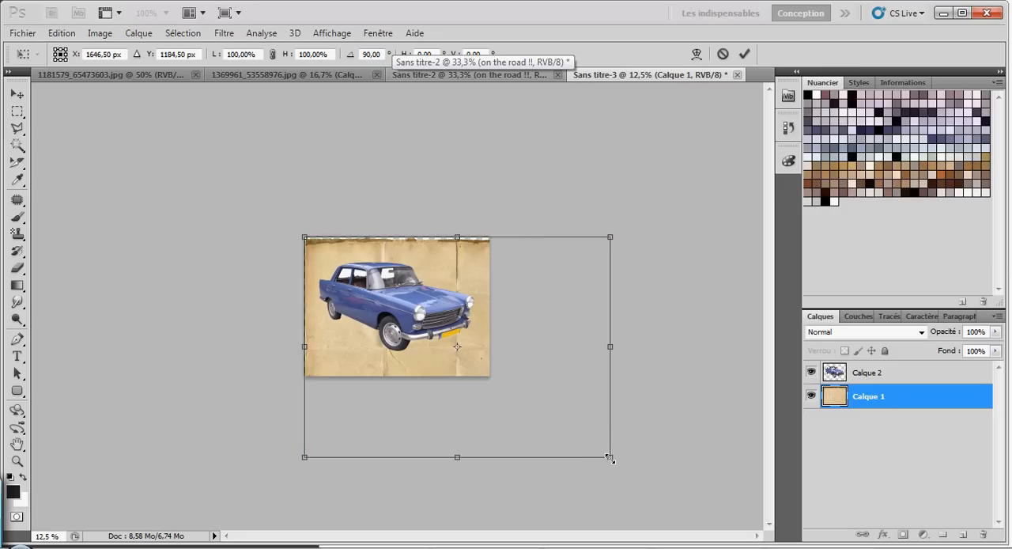
drag(608, 457, 527, 397)
drag(569, 346, 539, 301)
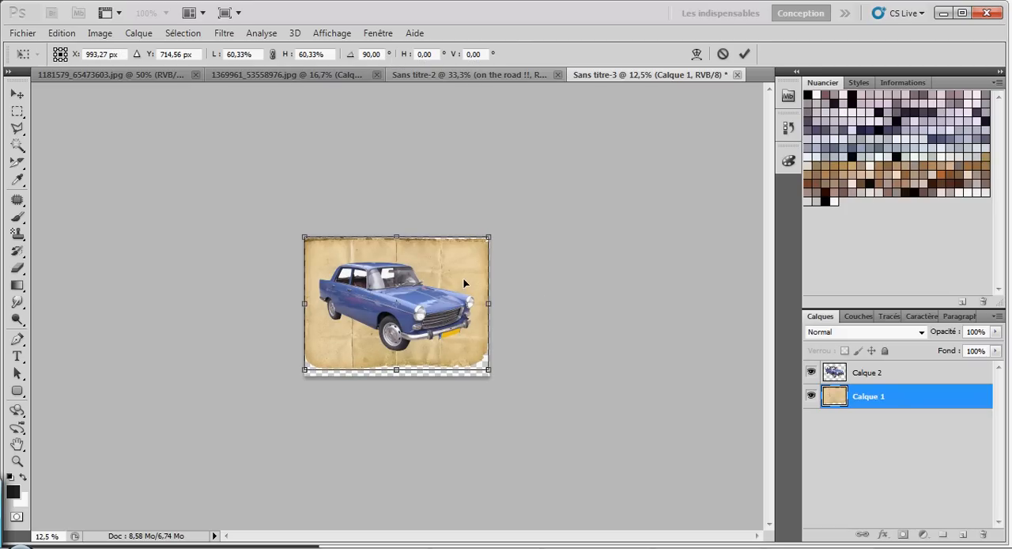
key(w)
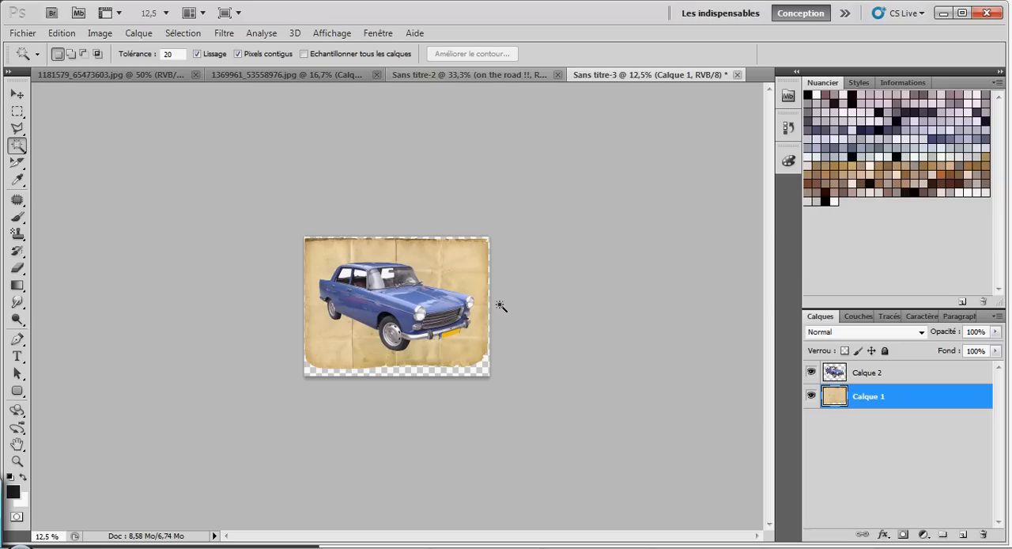
Step: Scale down the car on Calque 2 to about half its size, placed on the lower-left part of the paper
key(ctrl+plus)
key(ctrl+plus)
key(ctrl+plus)
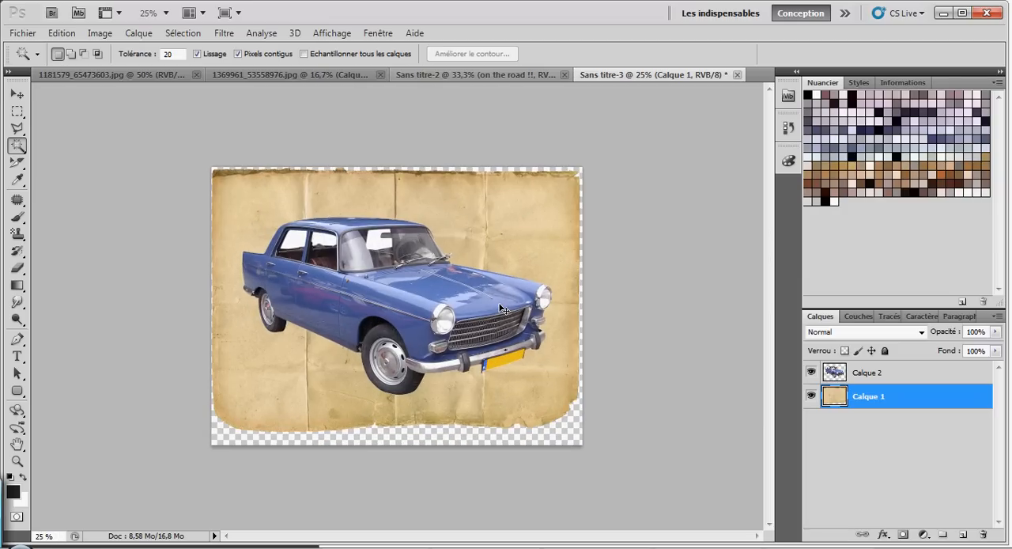
click(878, 377)
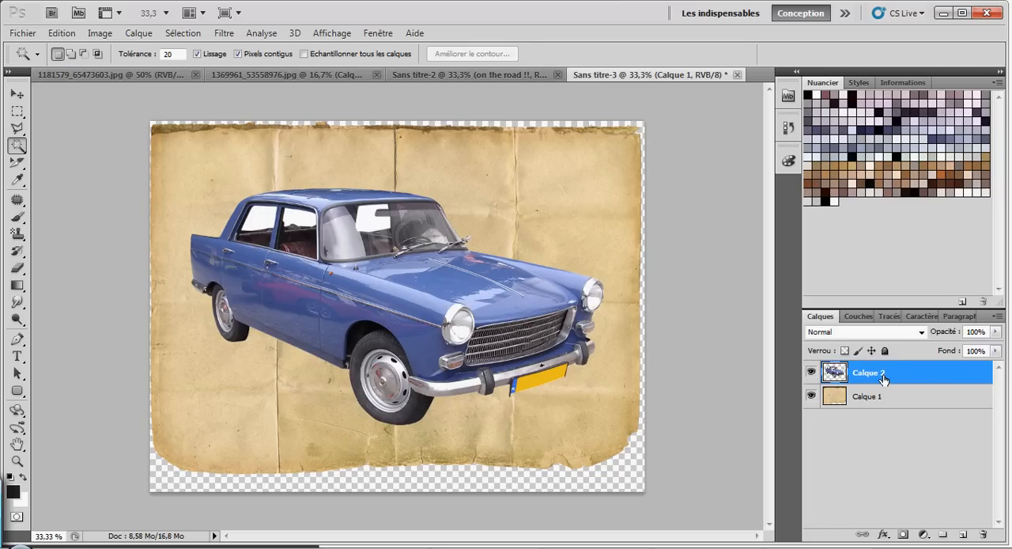
key(ctrl+t)
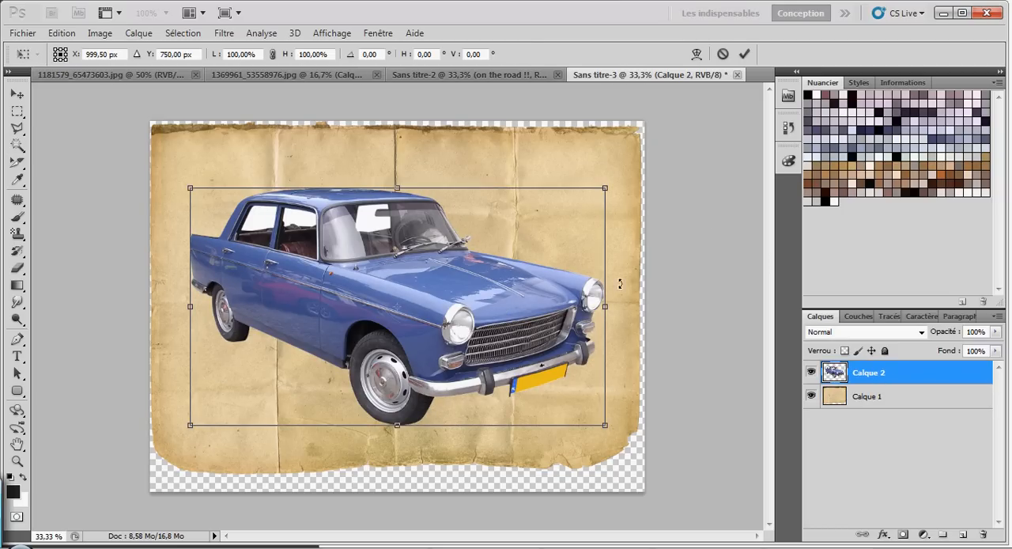
drag(605, 188, 371, 289)
drag(333, 349, 333, 348)
key(Return)
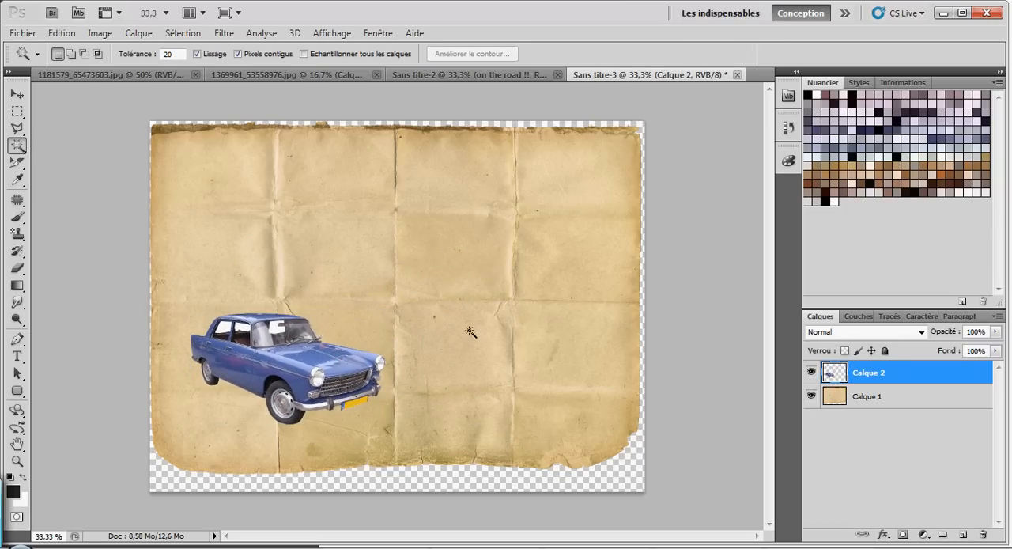
Step: Rename the paper layer Fond and the car layer Voiture
double_click(865, 404)
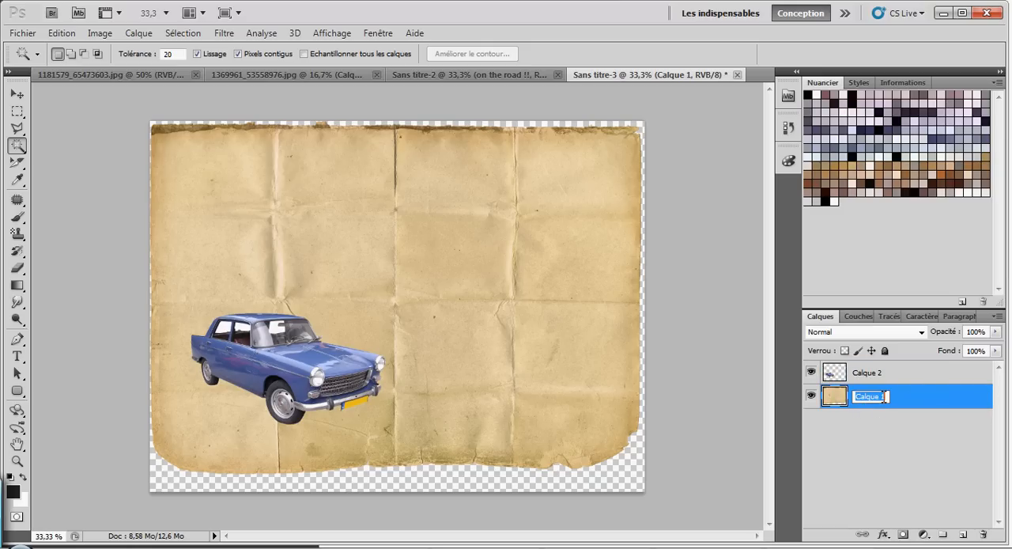
text(Fond)
click(915, 435)
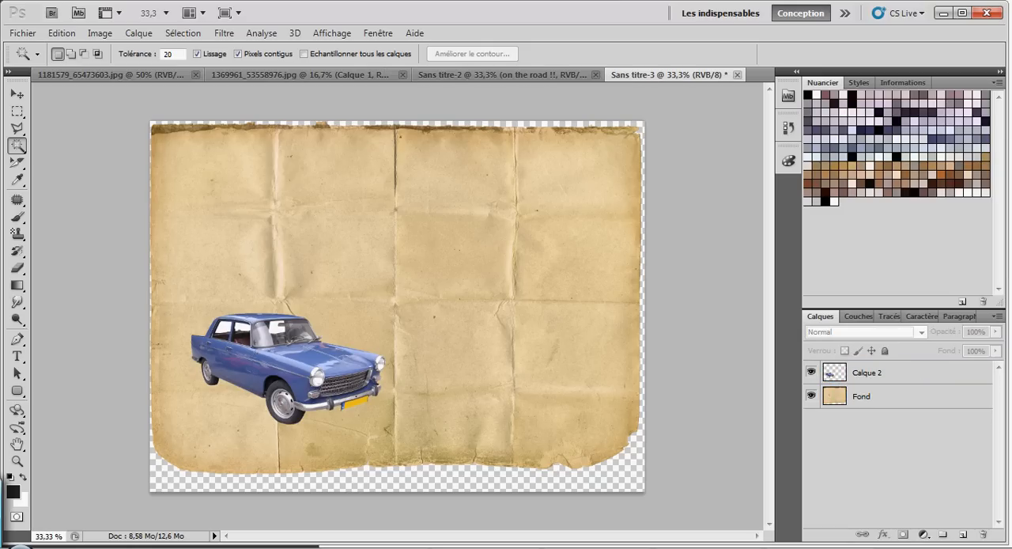
double_click(871, 372)
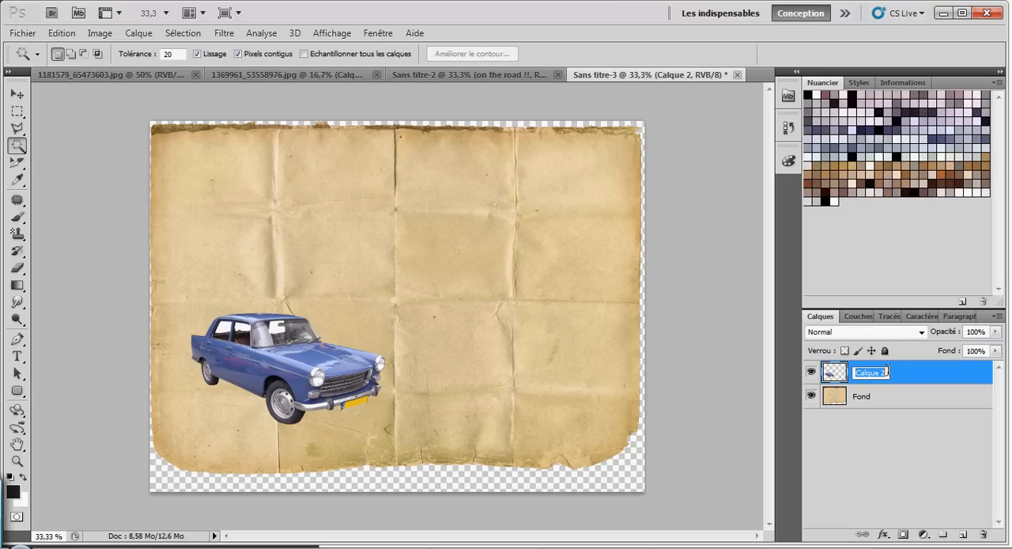
text(Voiture)
click(903, 425)
Step: Duplicate the Voiture layer and rename the copy Papier1
click(873, 375)
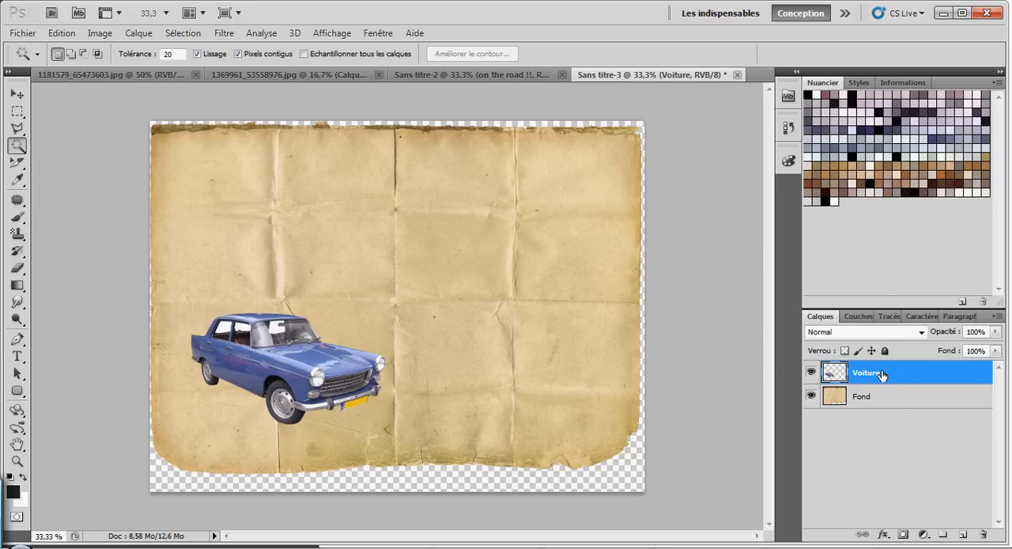
right_click(883, 375)
click(786, 73)
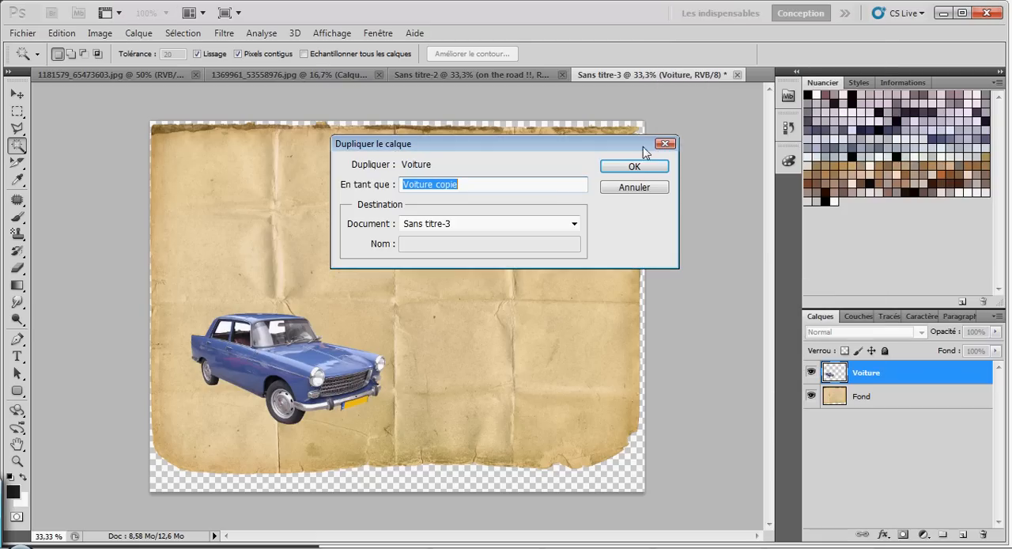
click(637, 166)
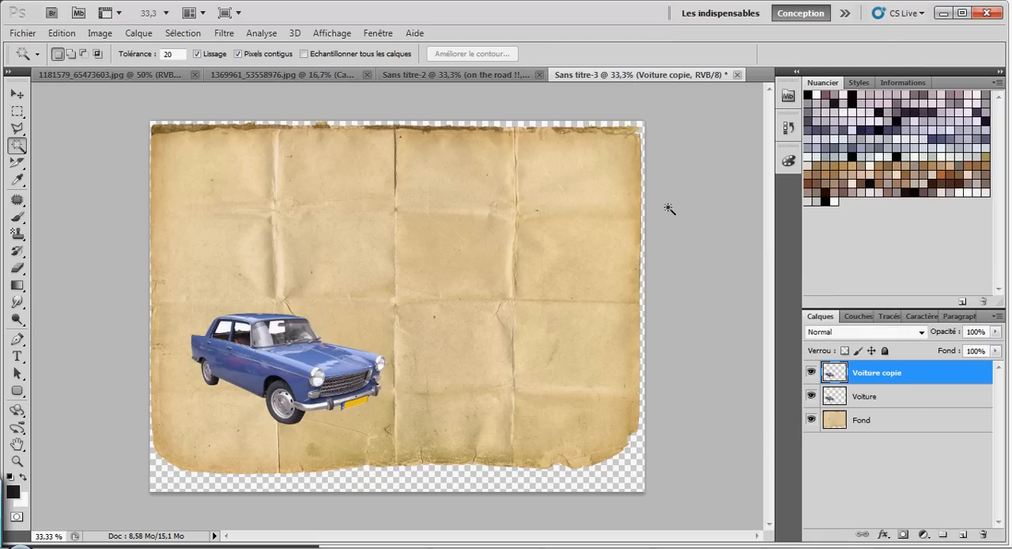
double_click(879, 376)
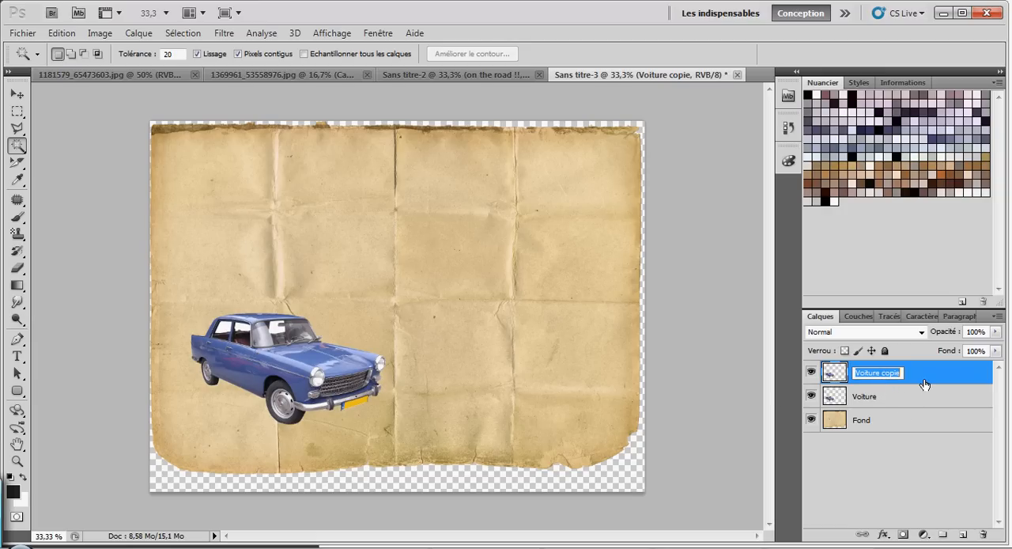
text(Pap)
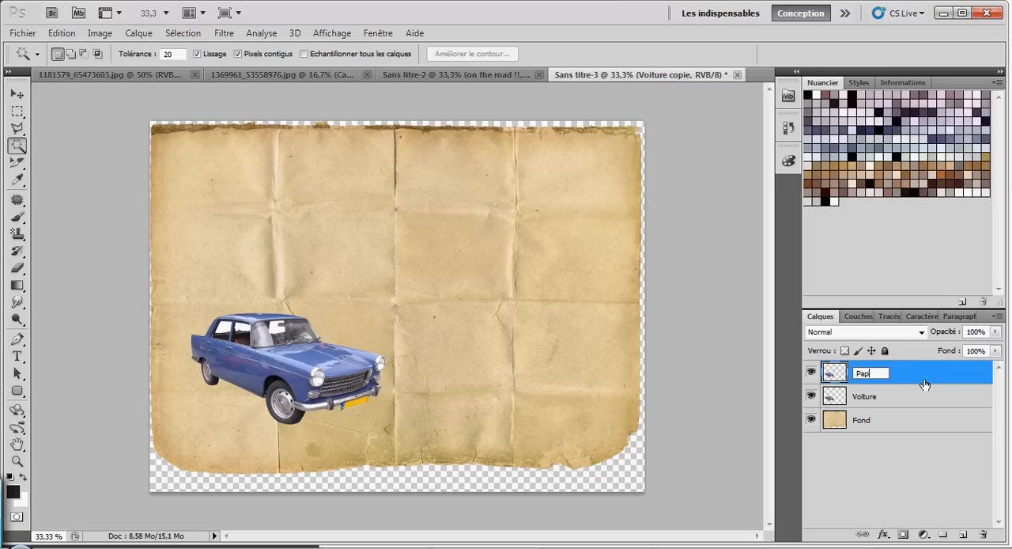
text(ier1)
click(889, 405)
click(885, 377)
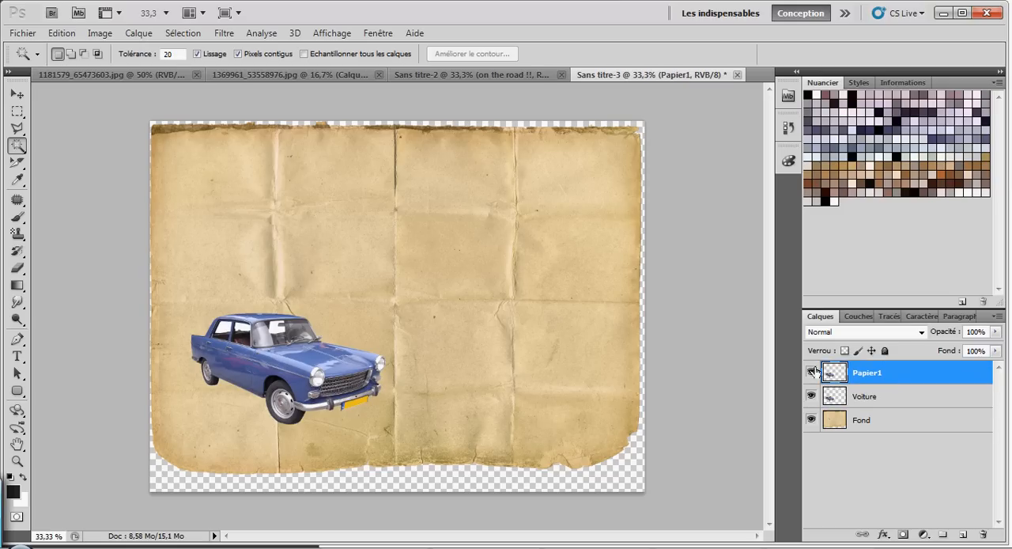
Step: Hide the Voiture layer and desaturate the car on Papier1
click(812, 396)
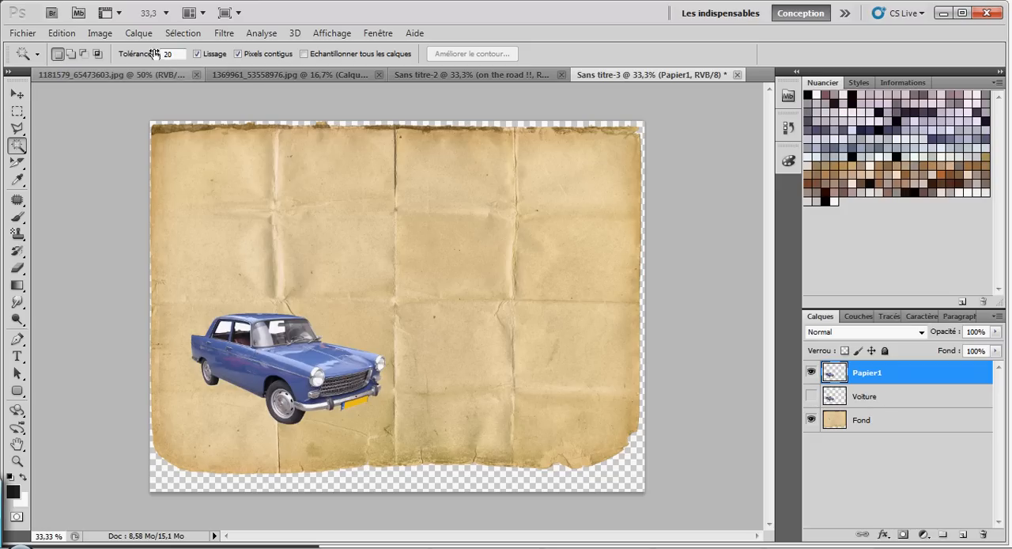
click(100, 32)
mouse_move(119, 73)
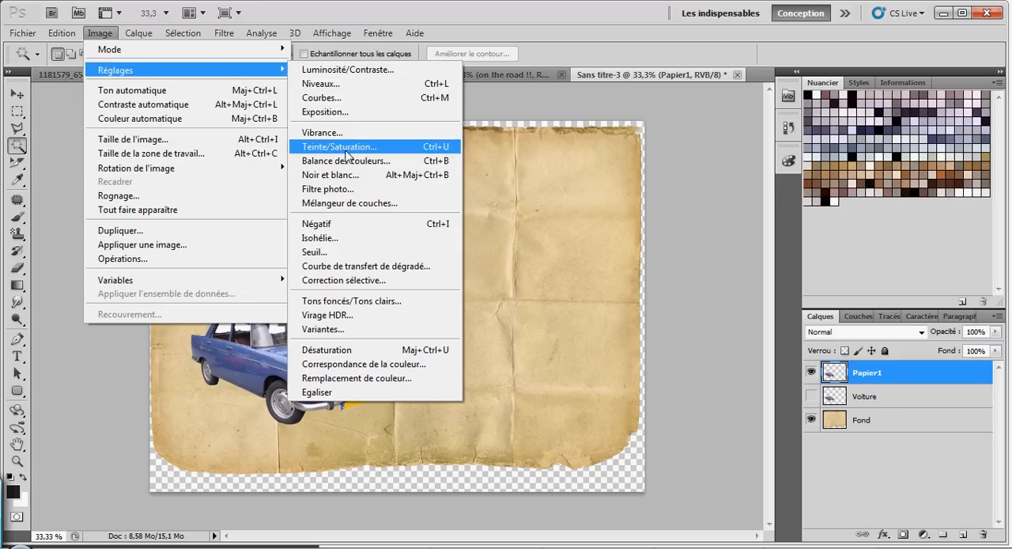
click(349, 350)
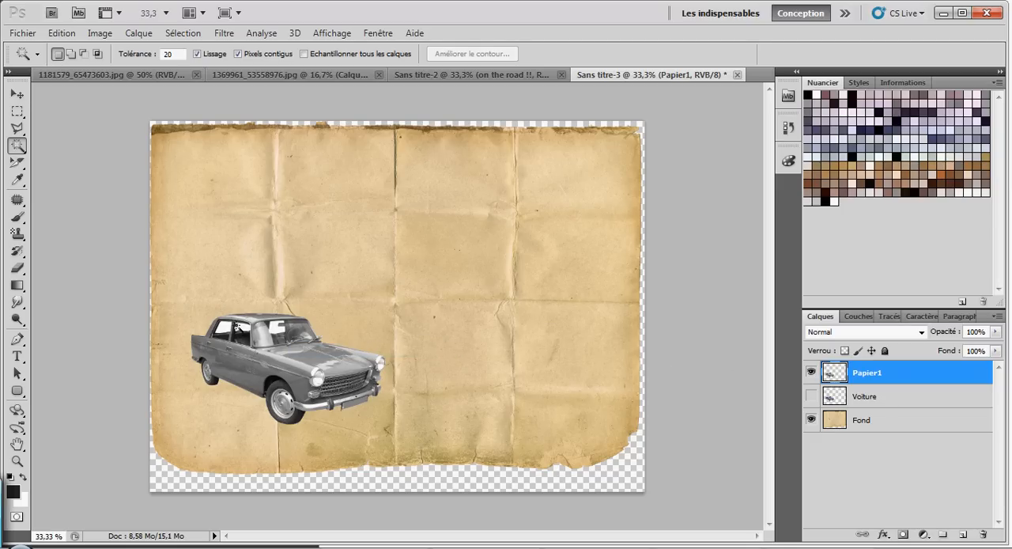
Step: Duplicate the Papier1 layer, invert the copy with Négatif and compare it with the layer beneath
right_click(898, 379)
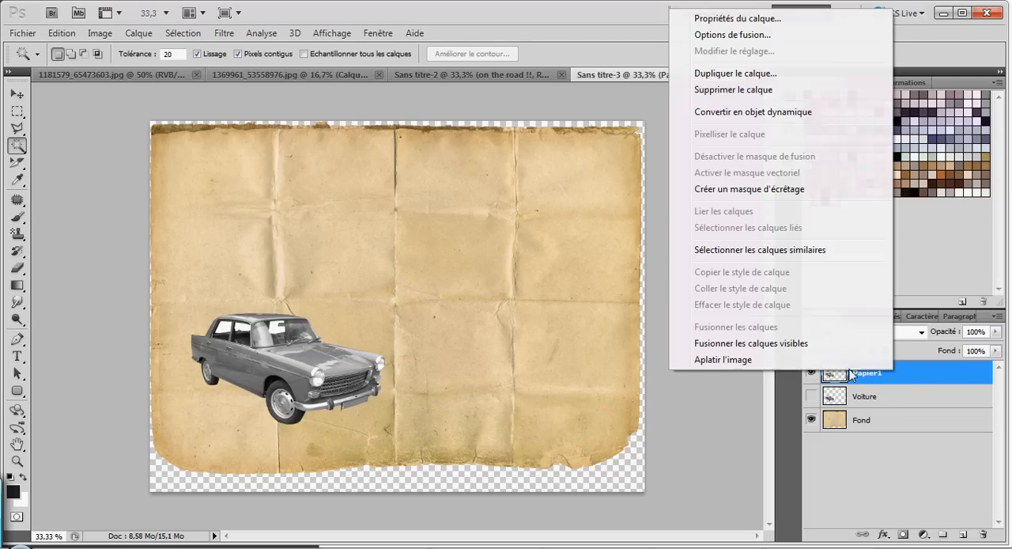
click(765, 73)
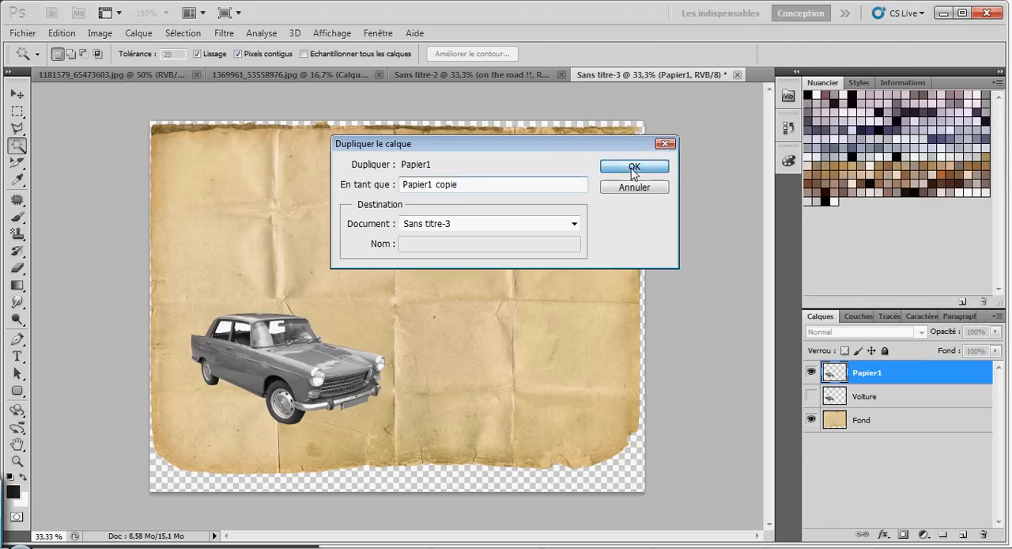
click(629, 167)
click(100, 33)
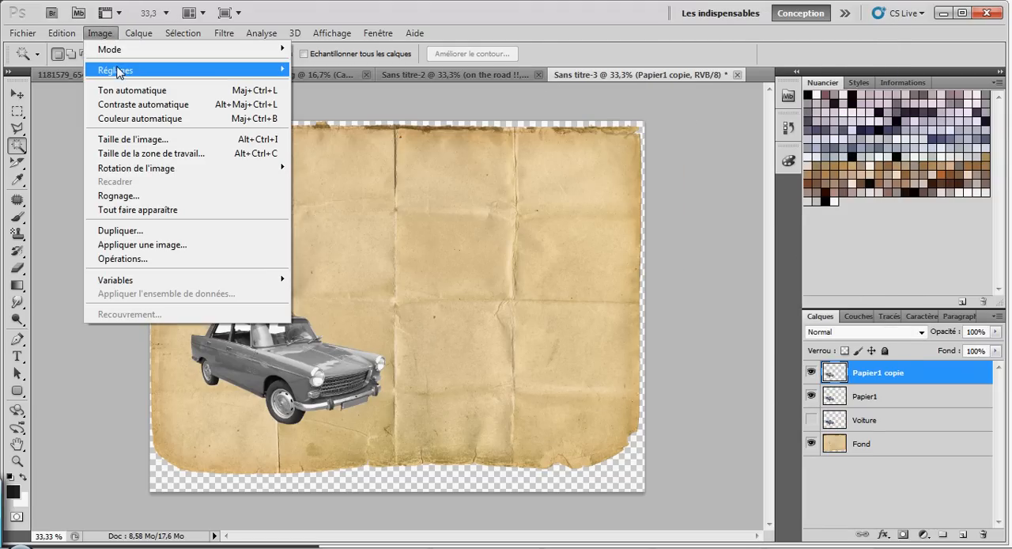
mouse_move(121, 71)
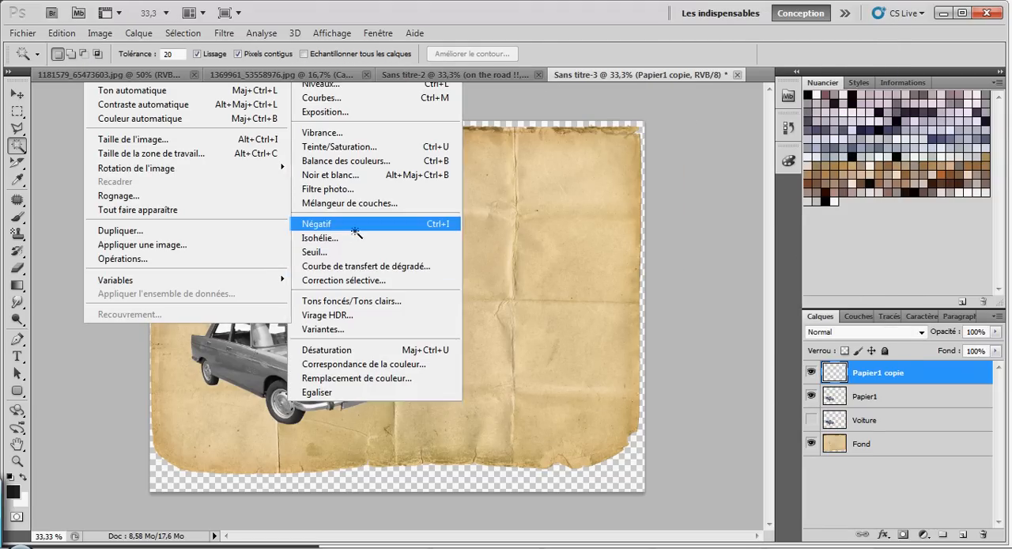
click(328, 224)
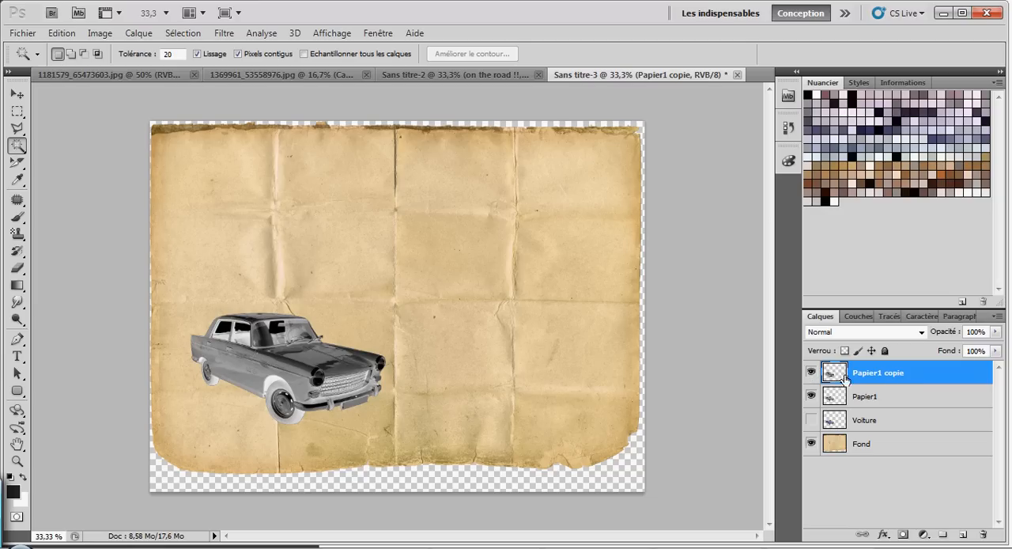
click(811, 372)
click(811, 373)
click(811, 372)
click(812, 373)
Step: Rename the inverted Papier1 copy layer Crayonpapier
double_click(893, 372)
drag(902, 373, 858, 372)
text(C)
click(867, 393)
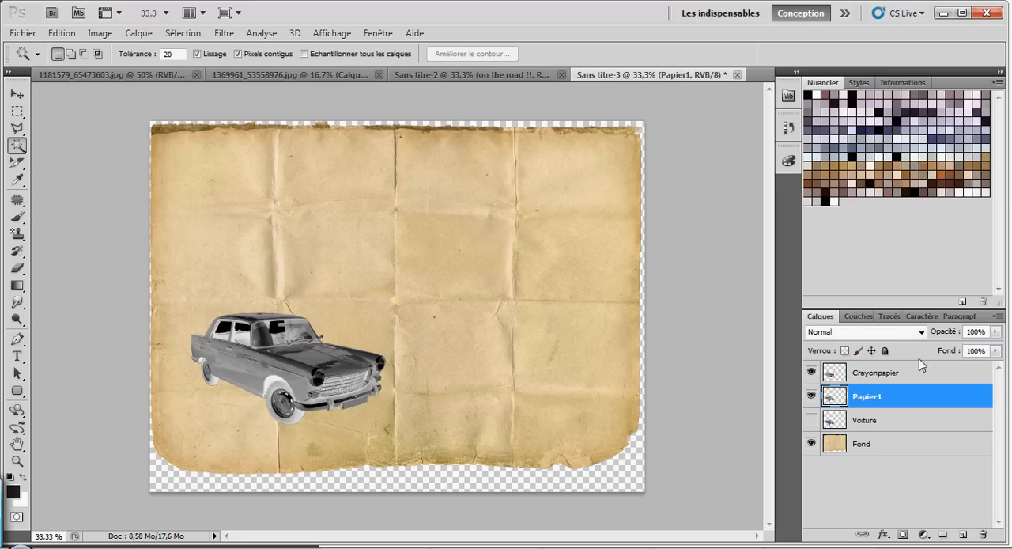
Step: Set the blending mode of the Crayonpapier layer to Densité couleur -
click(875, 377)
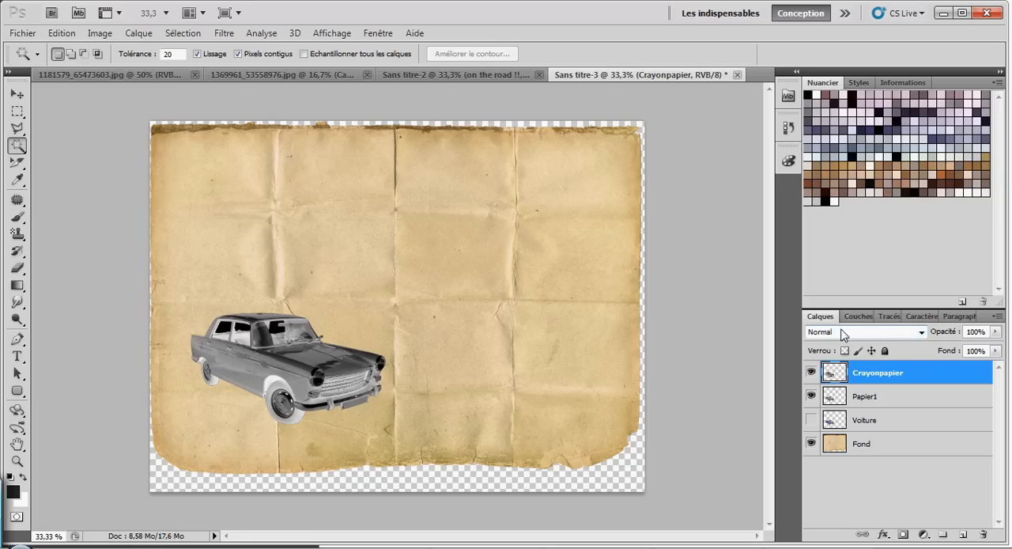
click(919, 333)
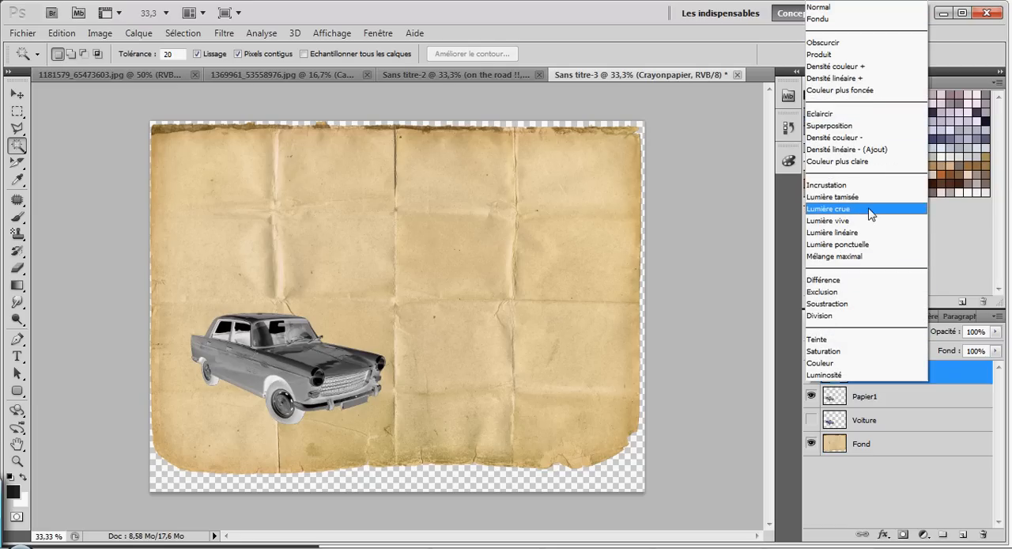
click(869, 140)
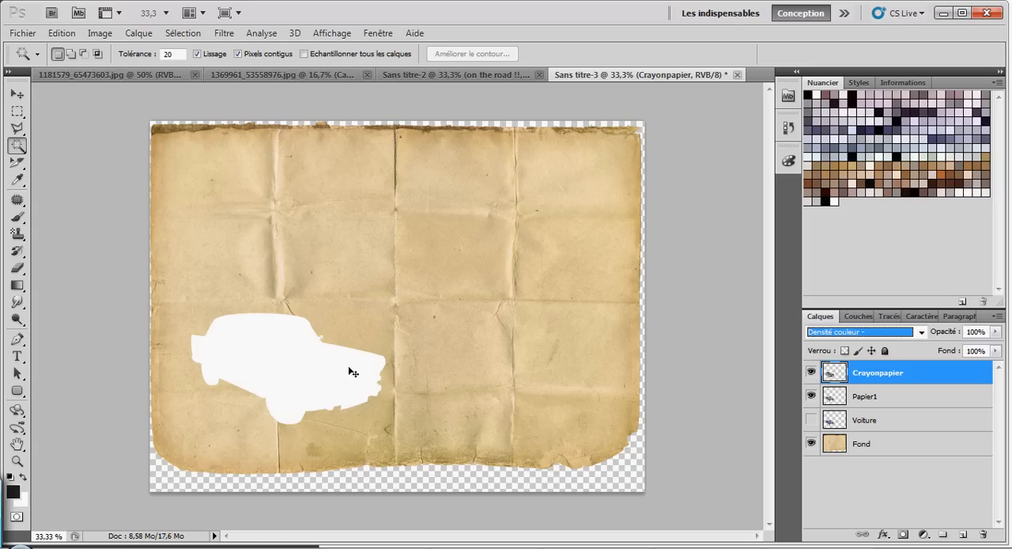
Step: Apply a Flou gaussien with a radius of 6,5 pixels to the Crayonpapier layer, also previewing a much larger radius
key(ctrl+plus)
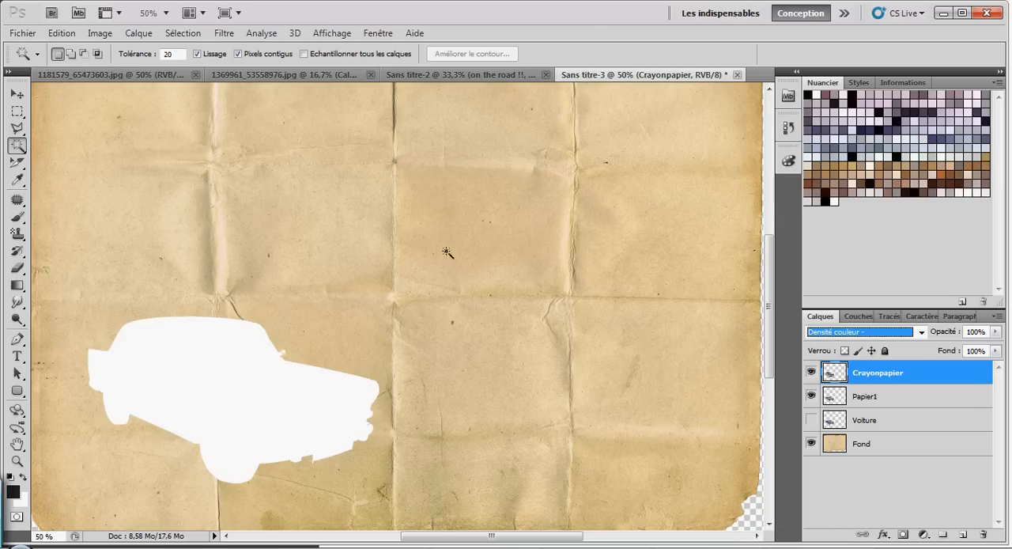
click(224, 33)
mouse_move(261, 33)
mouse_move(224, 33)
mouse_move(264, 169)
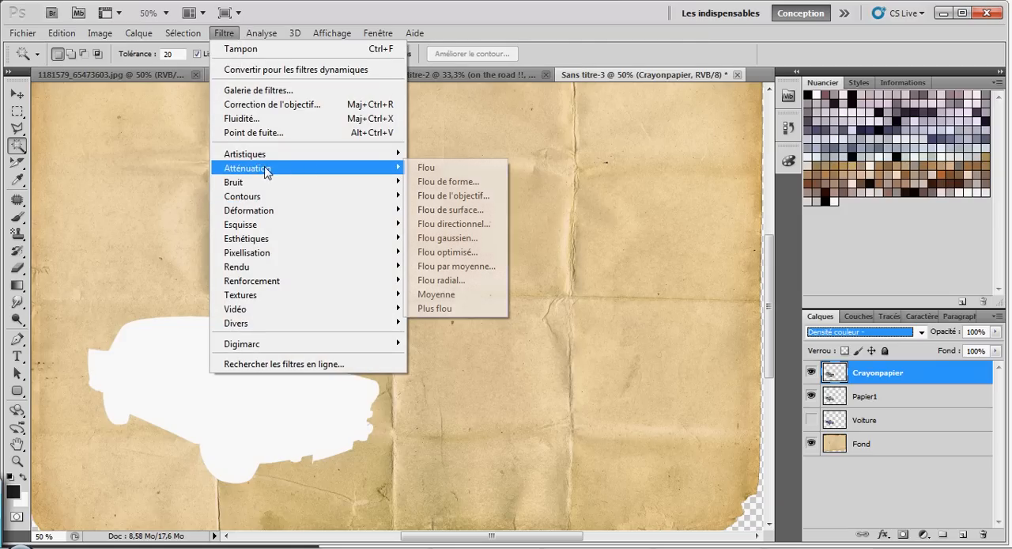
click(459, 238)
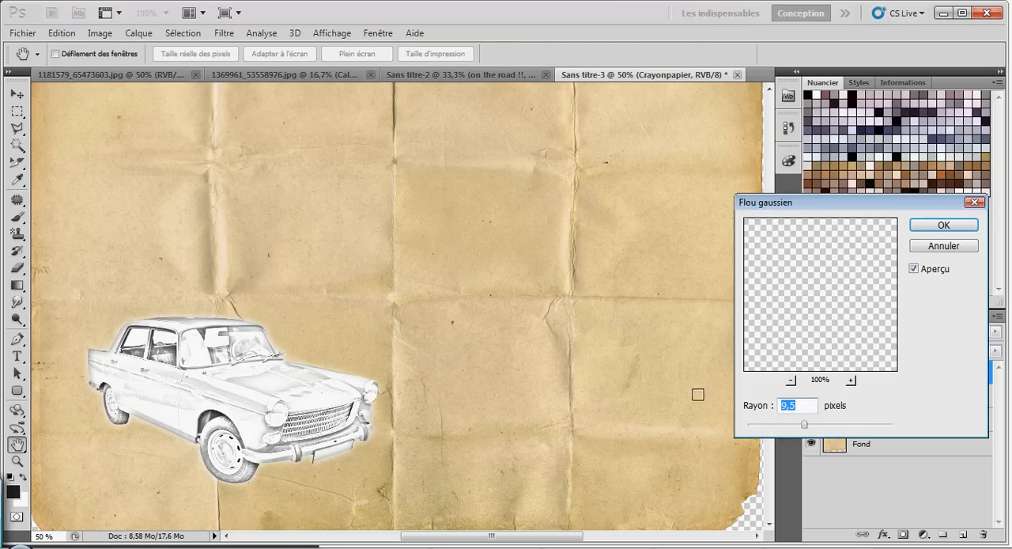
mouse_move(804, 425)
mouse_down()
mouse_move(780, 426)
mouse_move(793, 425)
mouse_up()
drag(839, 211, 583, 131)
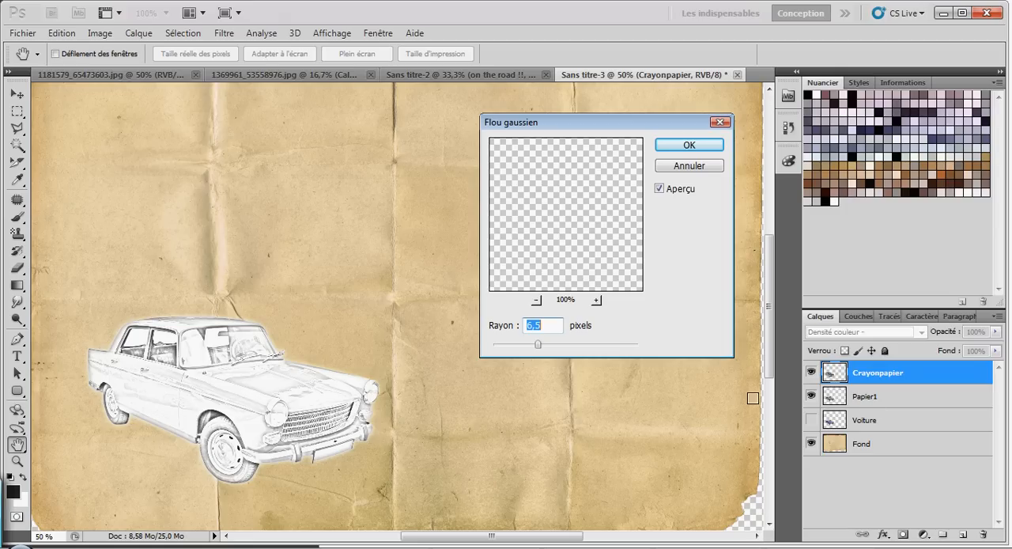
drag(538, 346, 626, 354)
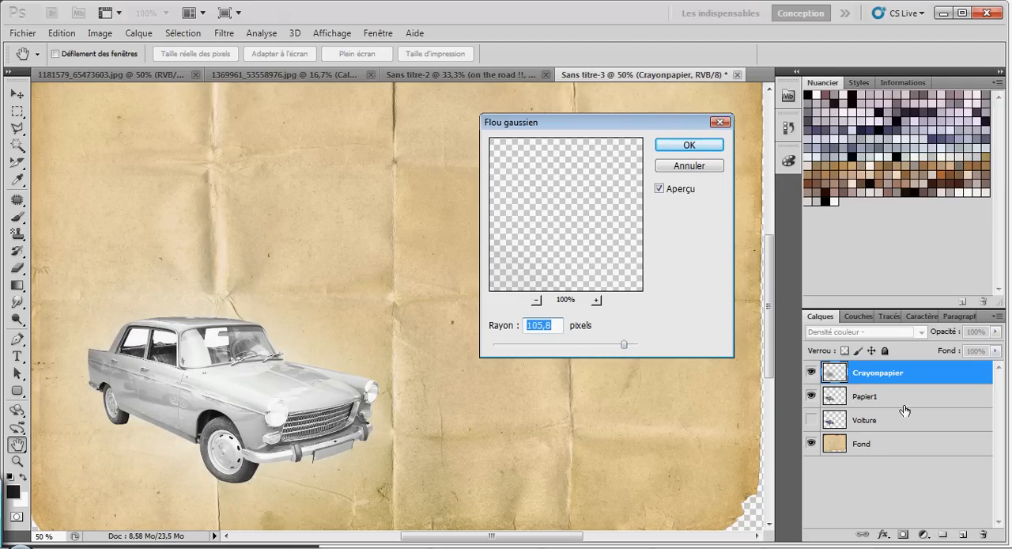
drag(525, 346, 530, 348)
drag(534, 347, 530, 345)
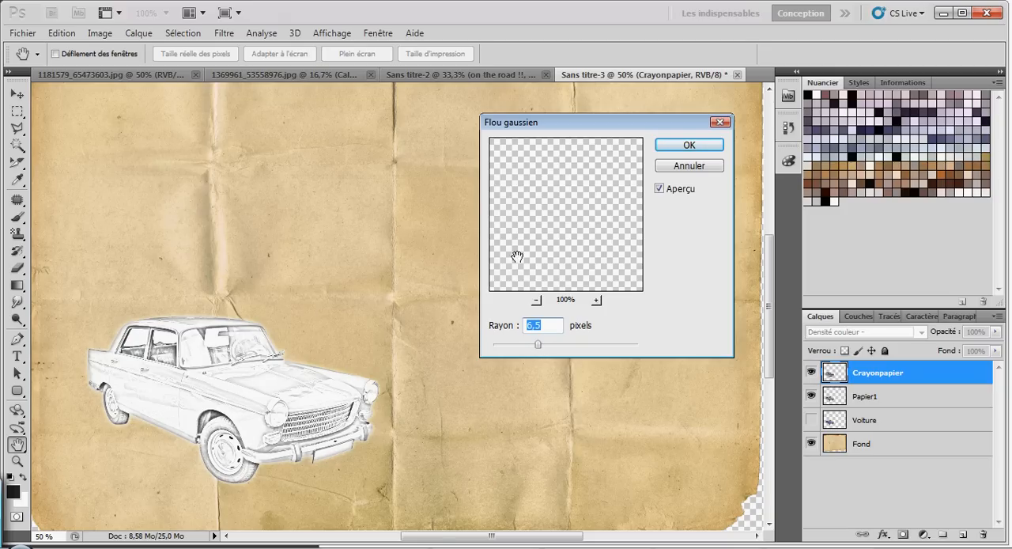
click(693, 147)
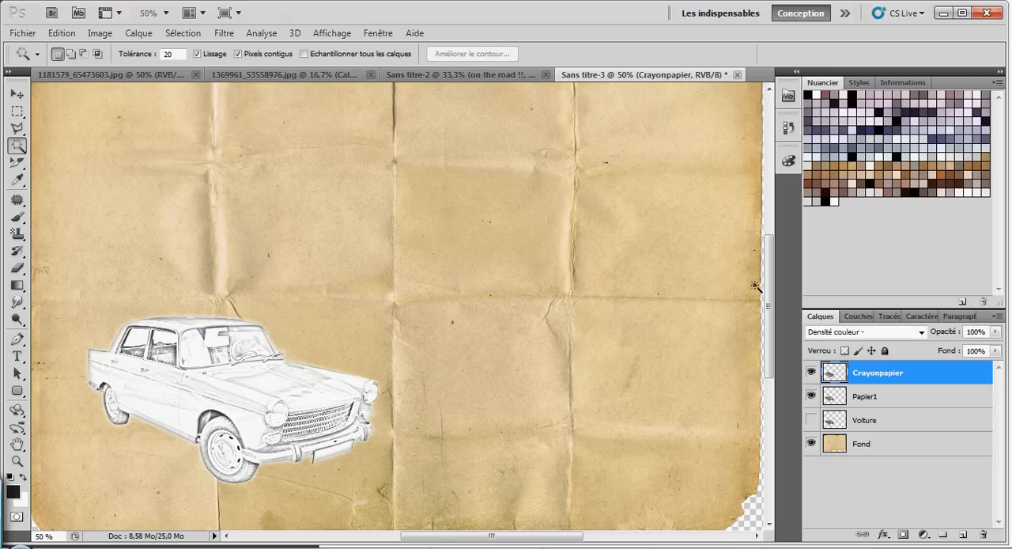
Step: Merge the Crayonpapier and Papier1 layers and check the merged sketch by toggling its visibility
shift+click(883, 398)
click(886, 372)
shift+click(888, 399)
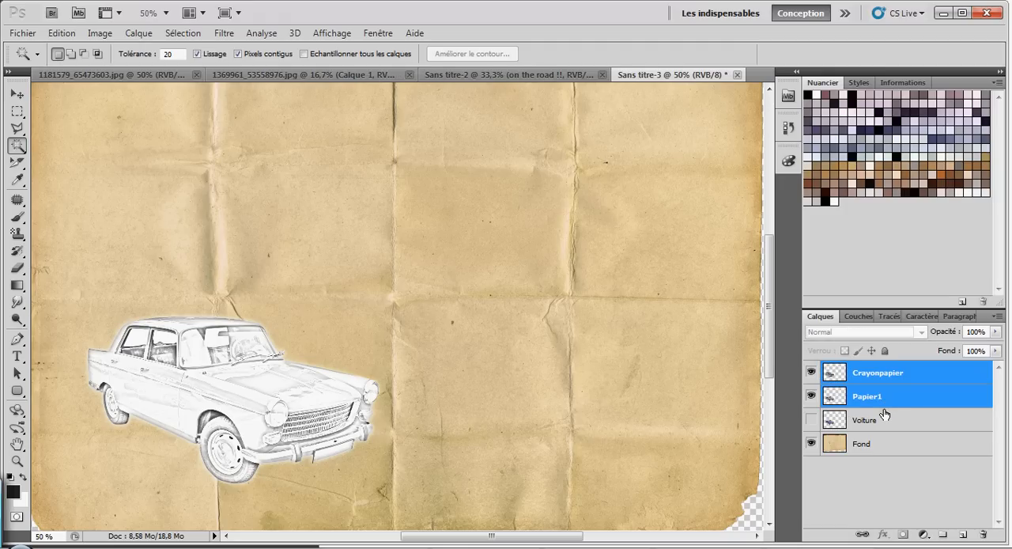
key(ctrl+e)
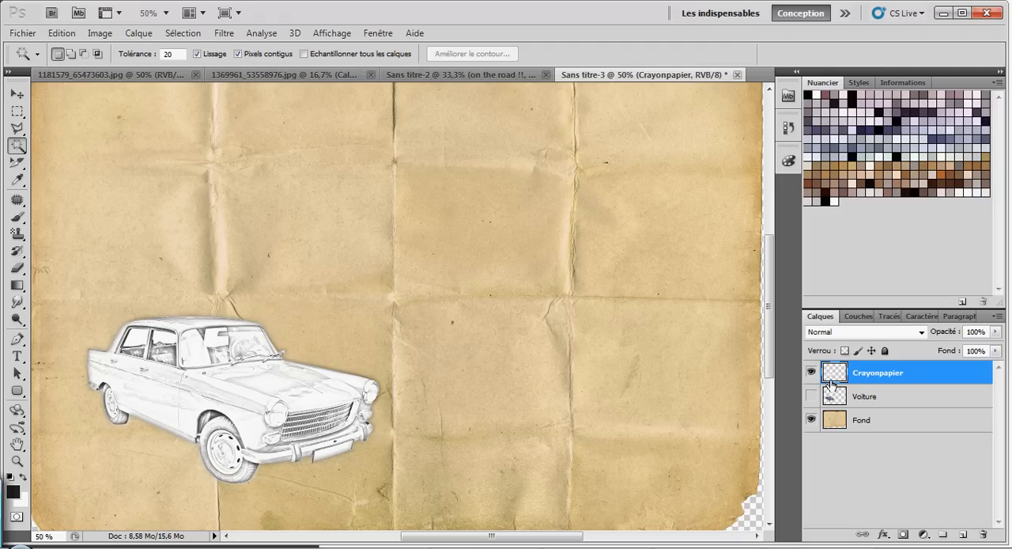
click(812, 372)
click(811, 372)
click(812, 372)
click(811, 373)
Step: Set the blending mode of the merged Crayonpapier layer to Produit, comparing it with neighbouring modes and Normal
click(918, 332)
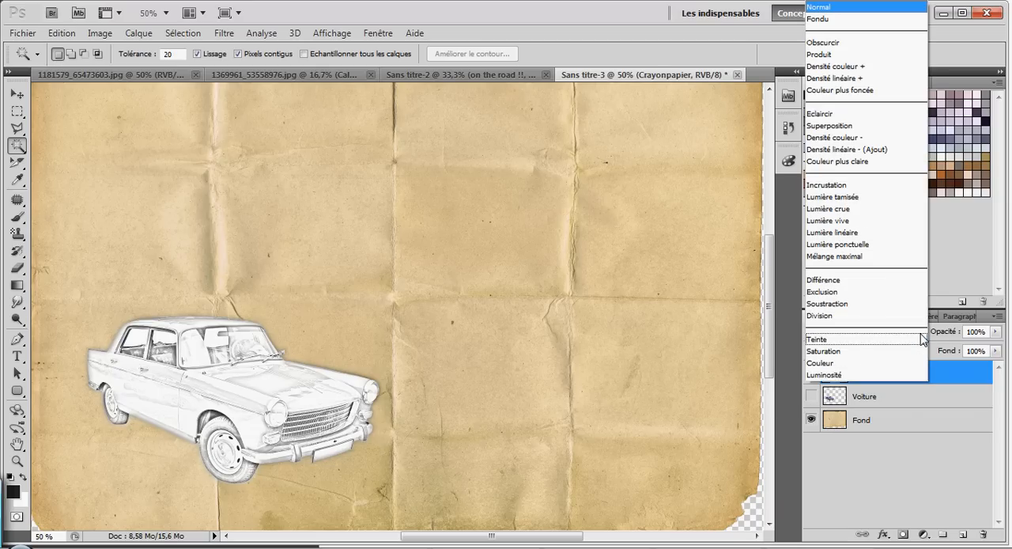
click(855, 59)
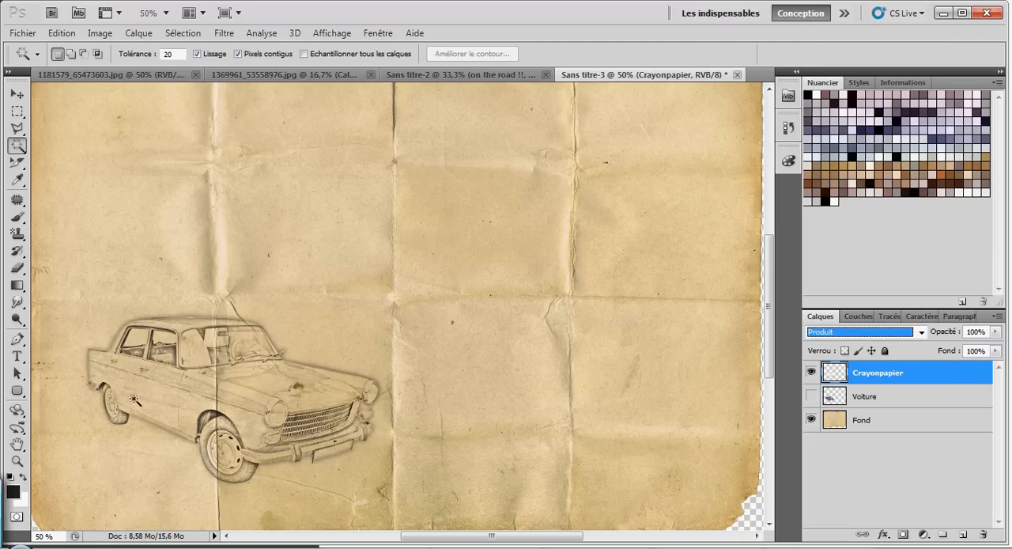
key(Down)
key(Up)
key(Up)
key(Down)
click(917, 331)
click(873, 9)
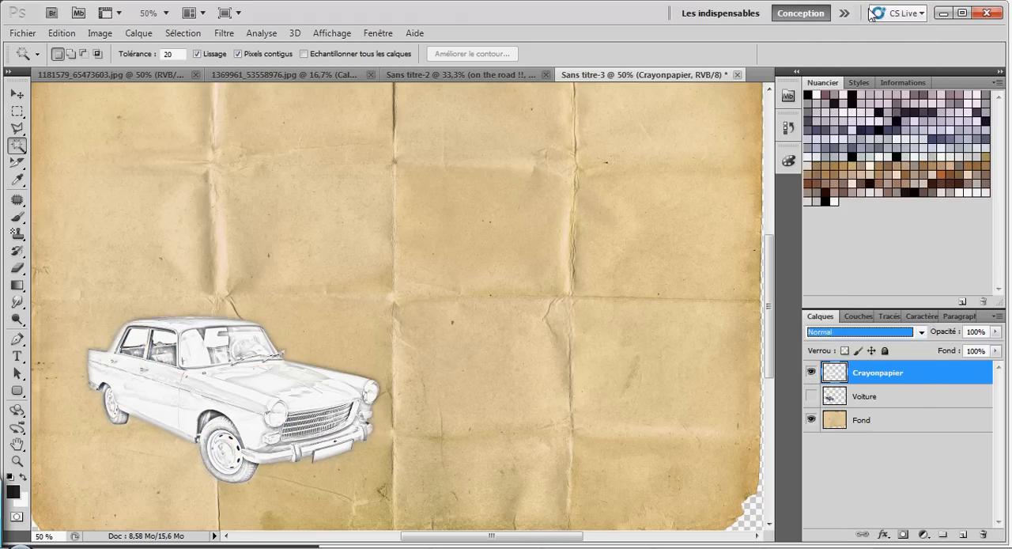
click(921, 332)
click(838, 54)
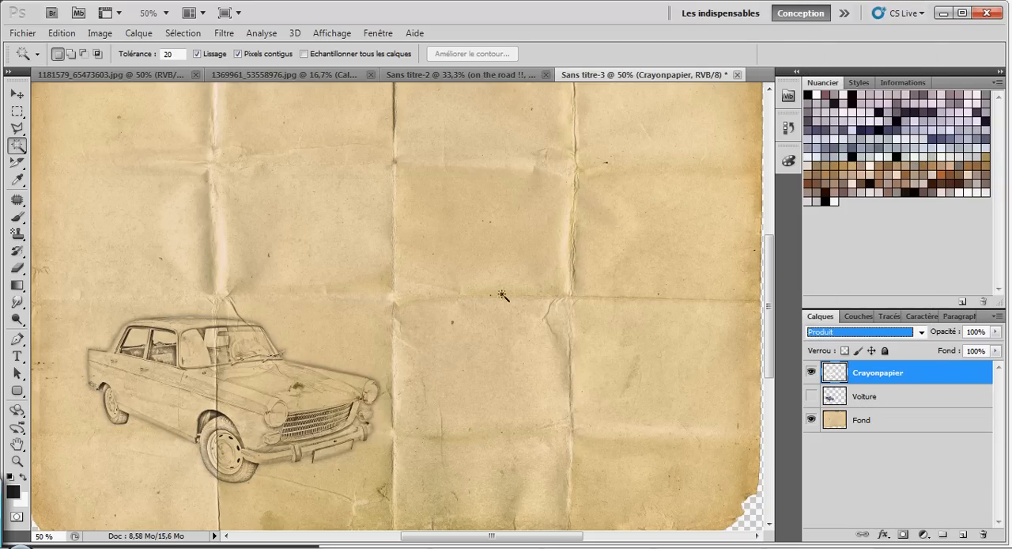
Step: Adjust the pencil sketch's Luminosité/Contraste on the Crayonpapier layer, with brightness -28 and contrast 52
key(ctrl+plus)
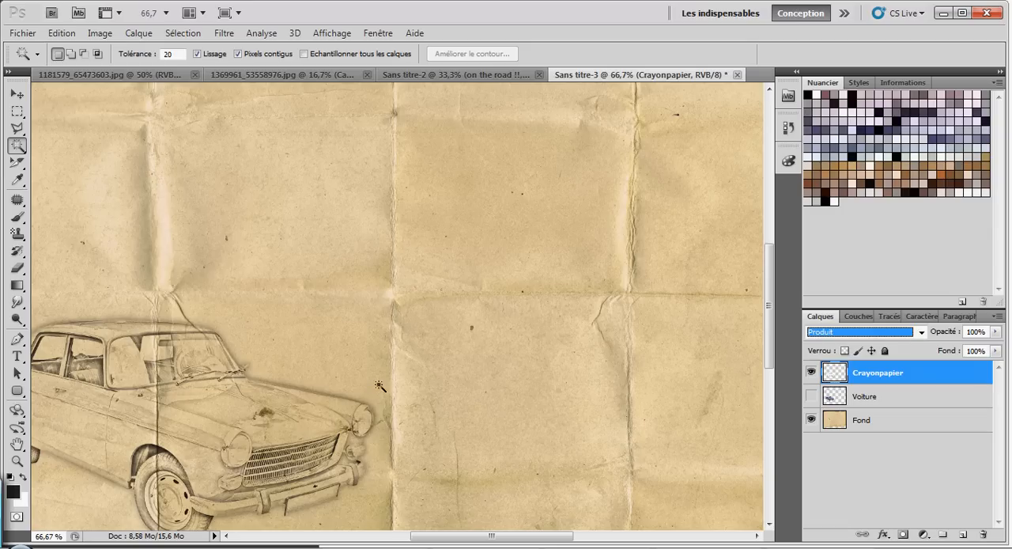
drag(770, 304, 770, 344)
drag(528, 541, 486, 540)
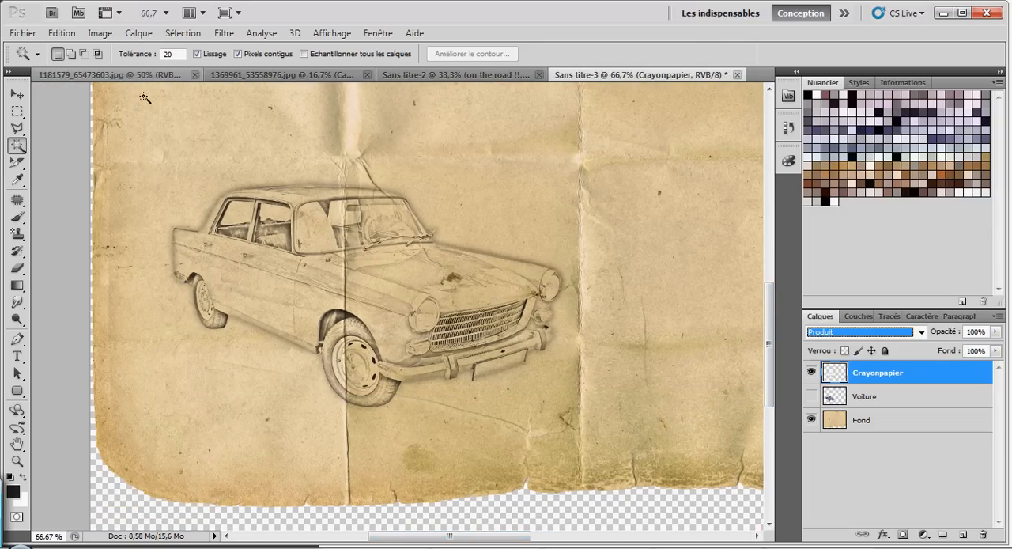
click(100, 33)
mouse_move(176, 73)
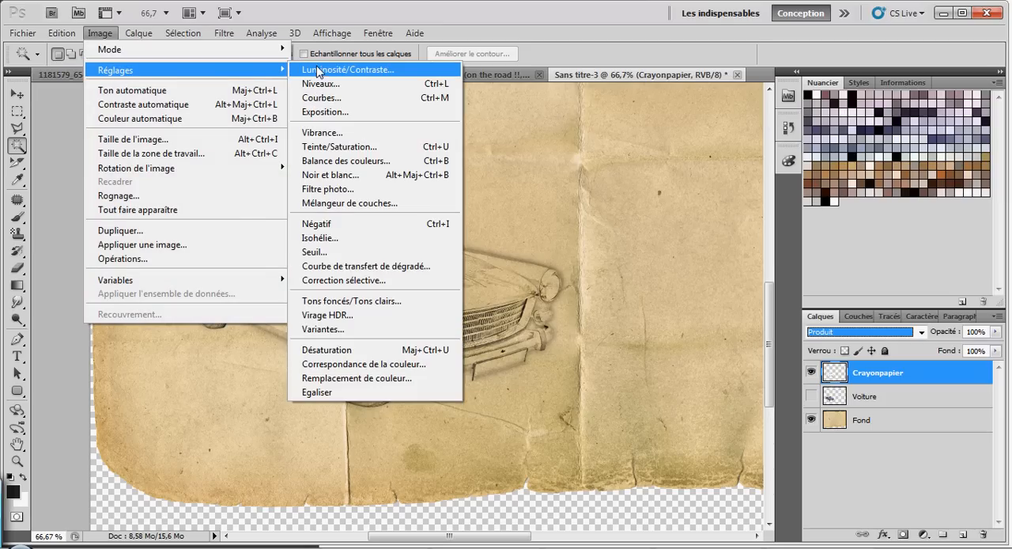
click(348, 70)
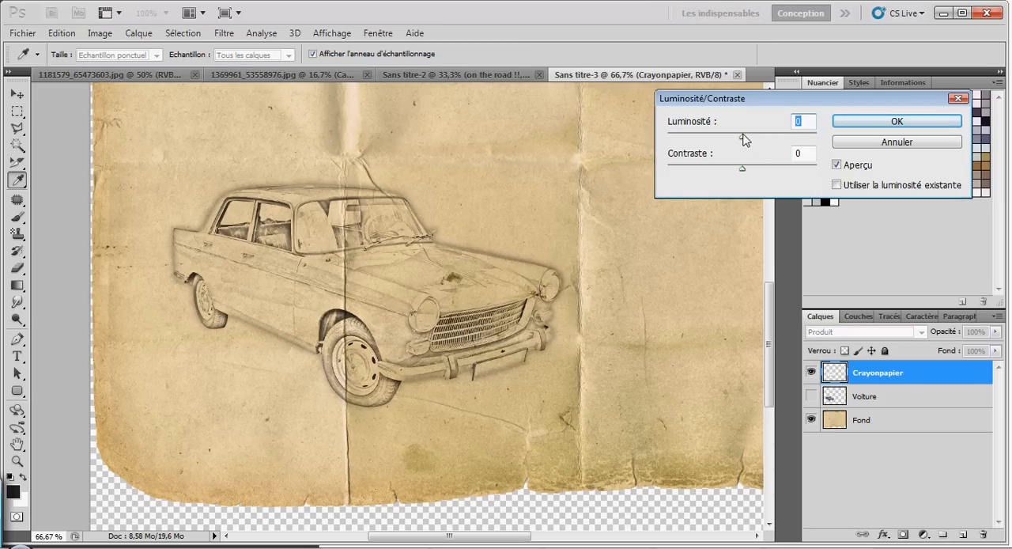
drag(743, 168, 765, 167)
drag(742, 136, 721, 140)
drag(765, 167, 782, 169)
drag(721, 141, 729, 141)
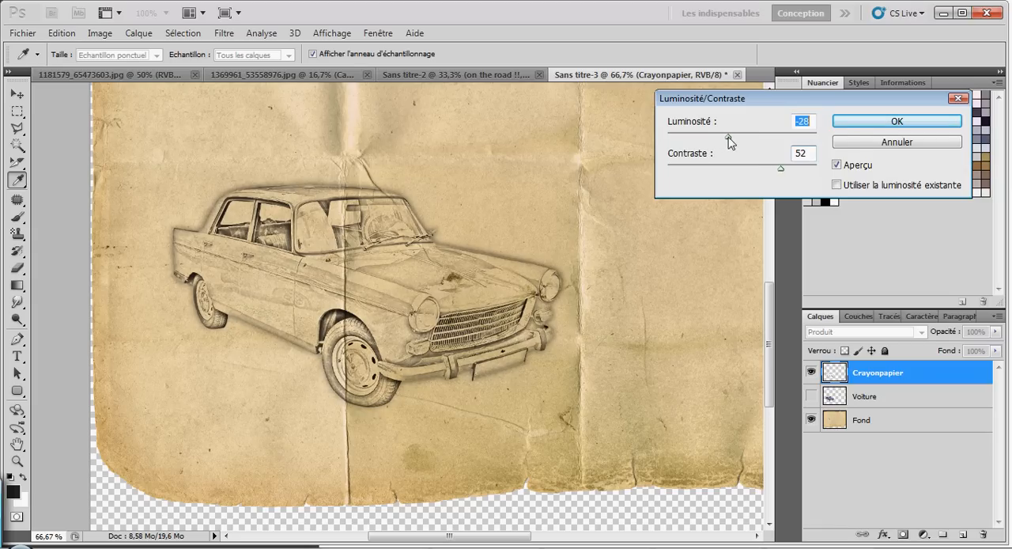
click(870, 123)
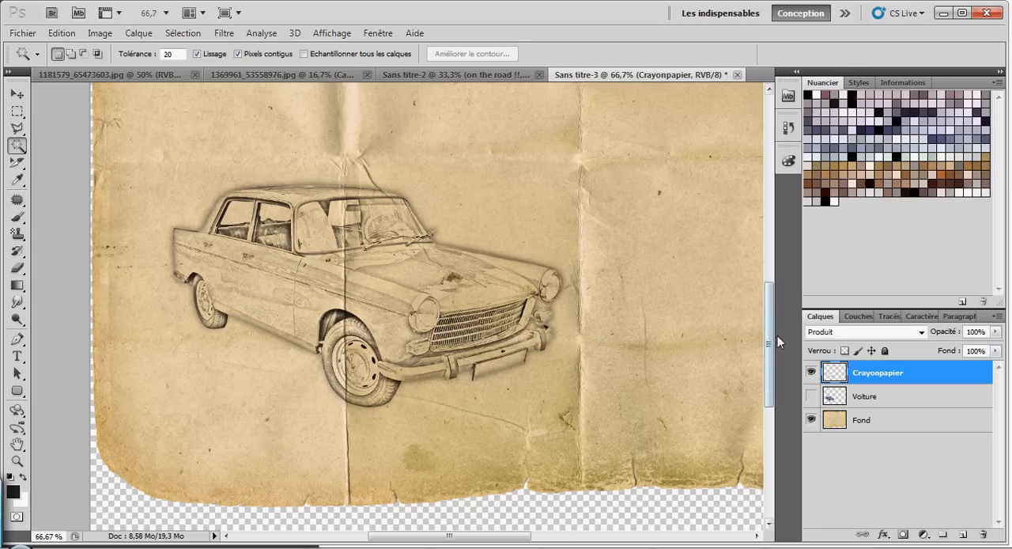
Step: Add a layer mask to the Crayonpapier layer
drag(509, 540, 502, 540)
scroll(515, 373, up, 3)
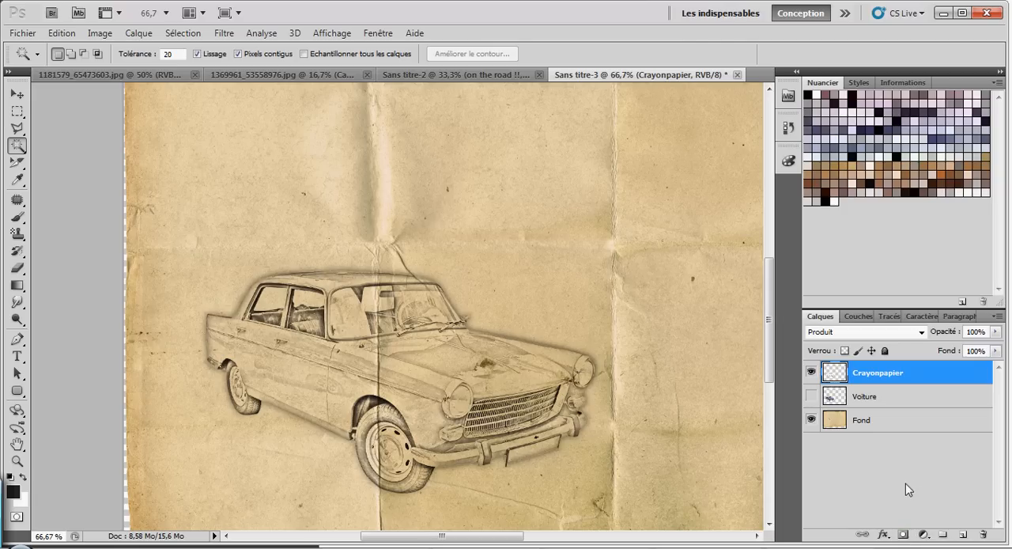
click(903, 535)
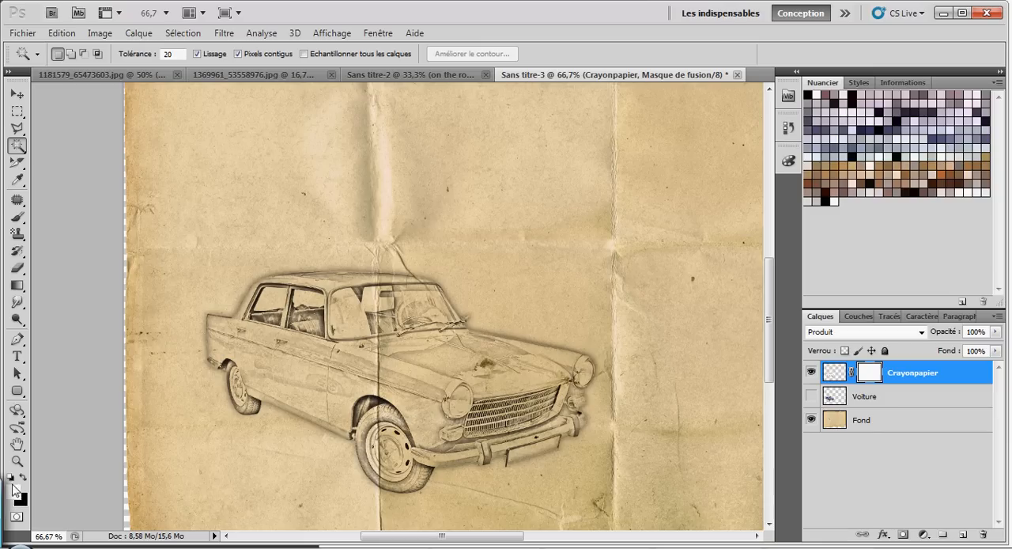
Step: Make black the foreground colour and choose the Brush tool with a hard round 47 px tip
click(21, 478)
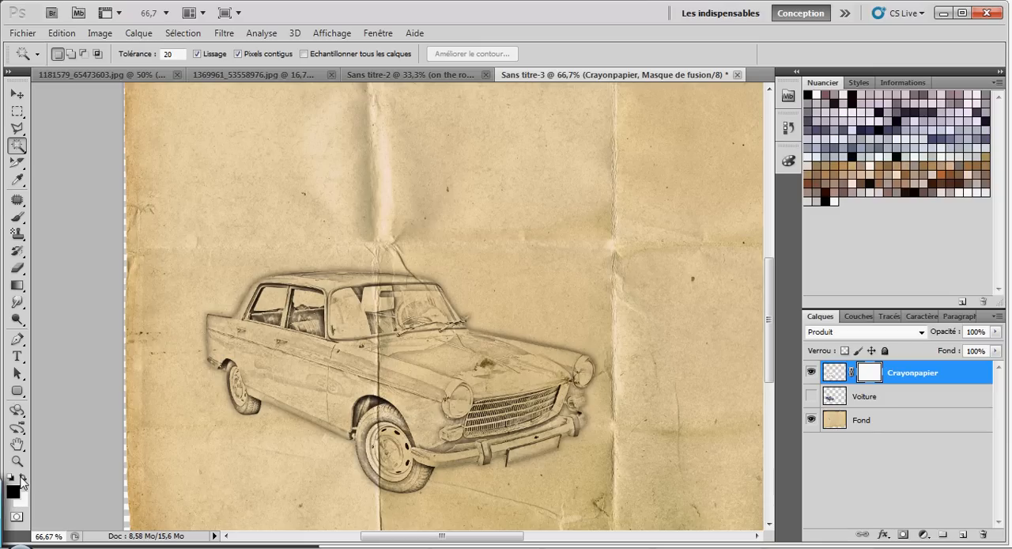
click(19, 219)
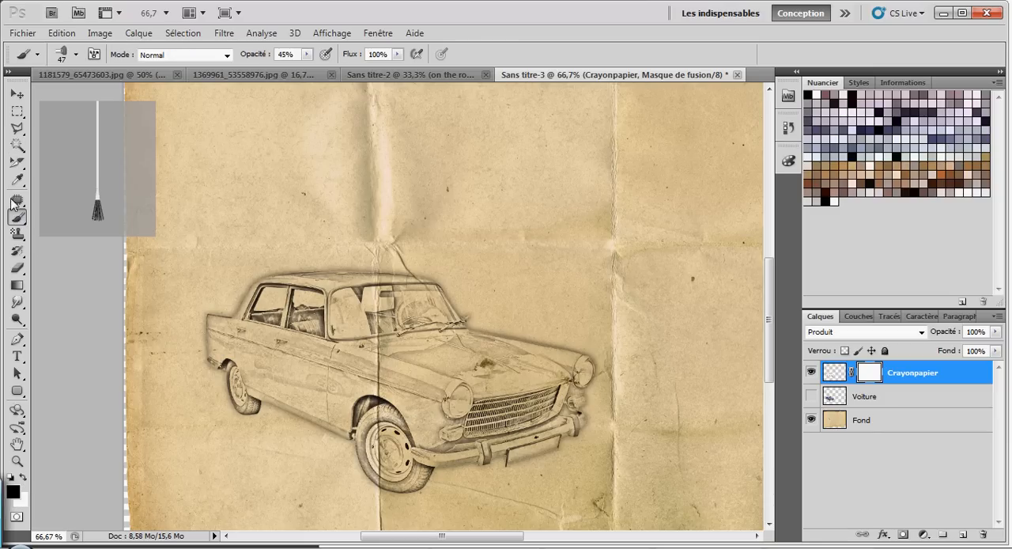
click(76, 53)
click(56, 157)
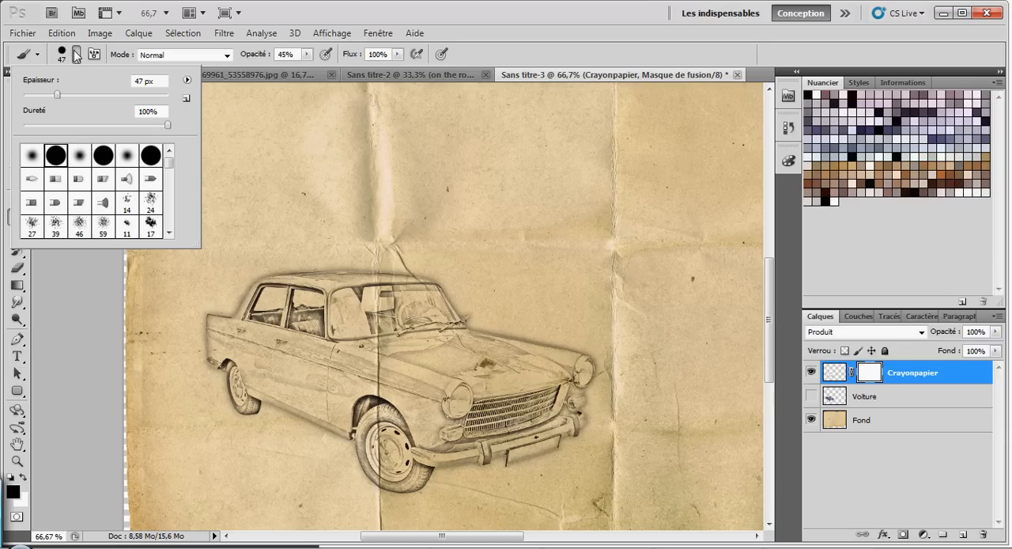
click(76, 54)
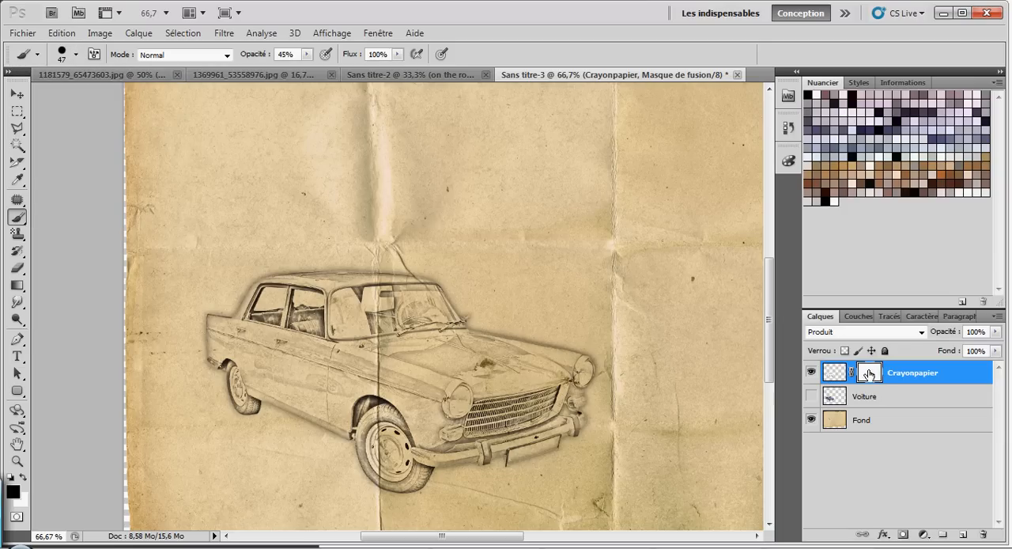
Step: Paint black on the Crayonpapier mask over the car's roof and windows, first at 45% and again at 100% brush opacity
click(831, 375)
click(870, 372)
click(871, 374)
drag(247, 281, 374, 301)
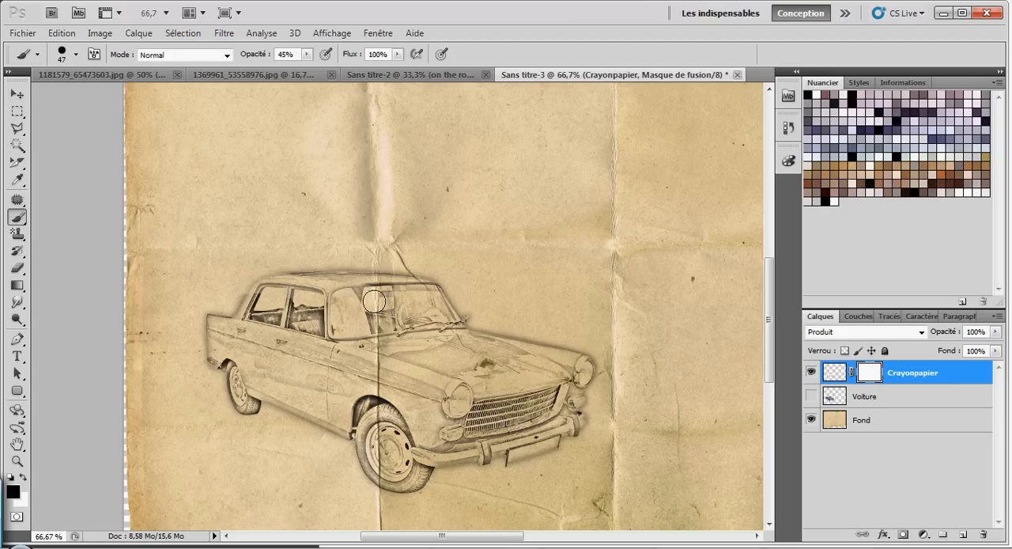
click(307, 54)
drag(310, 70, 379, 74)
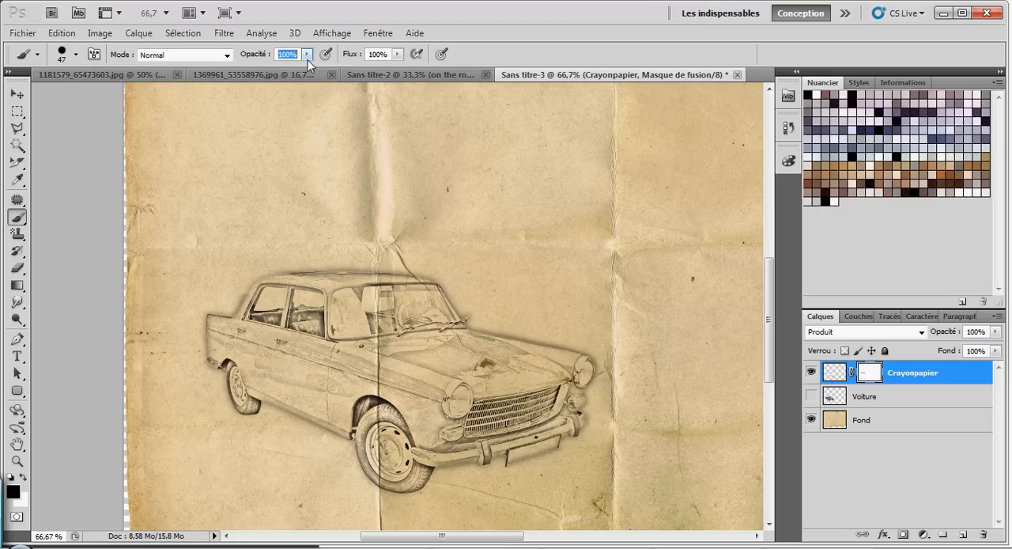
drag(251, 284, 368, 291)
mouse_move(246, 293)
mouse_down()
mouse_move(340, 303)
mouse_move(362, 345)
mouse_up()
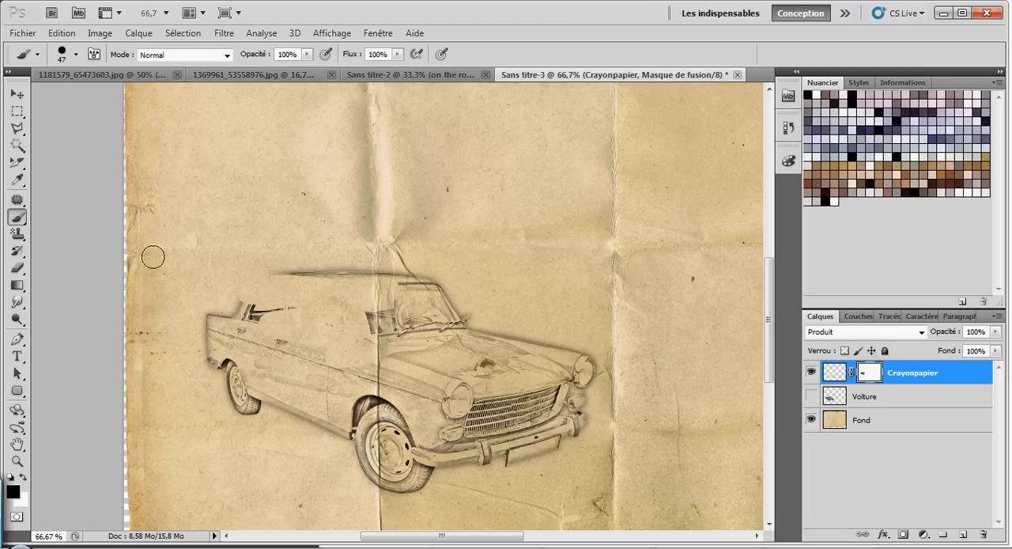
Step: Restore the hidden roof and windows by painting white over them on the Crayonpapier mask
click(22, 477)
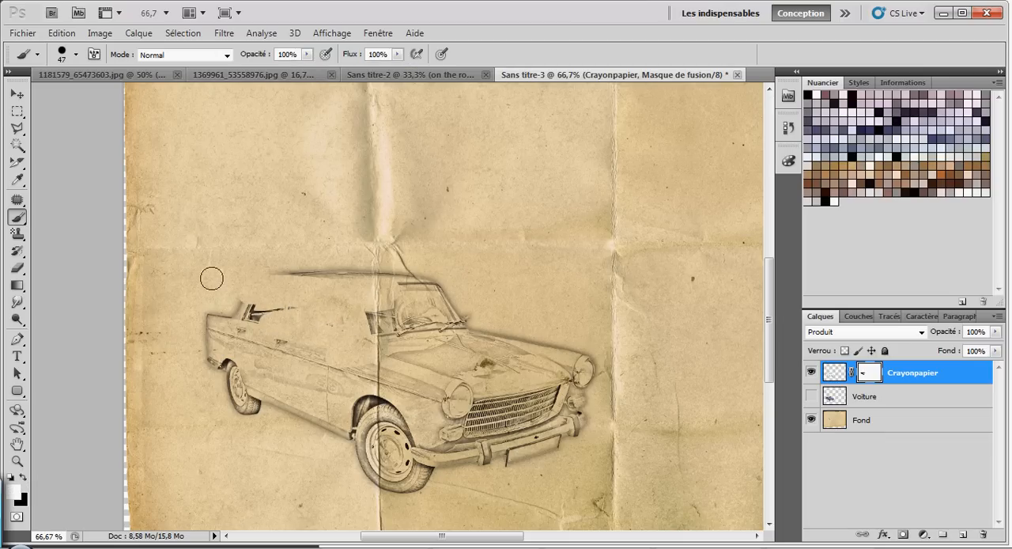
drag(224, 303, 457, 355)
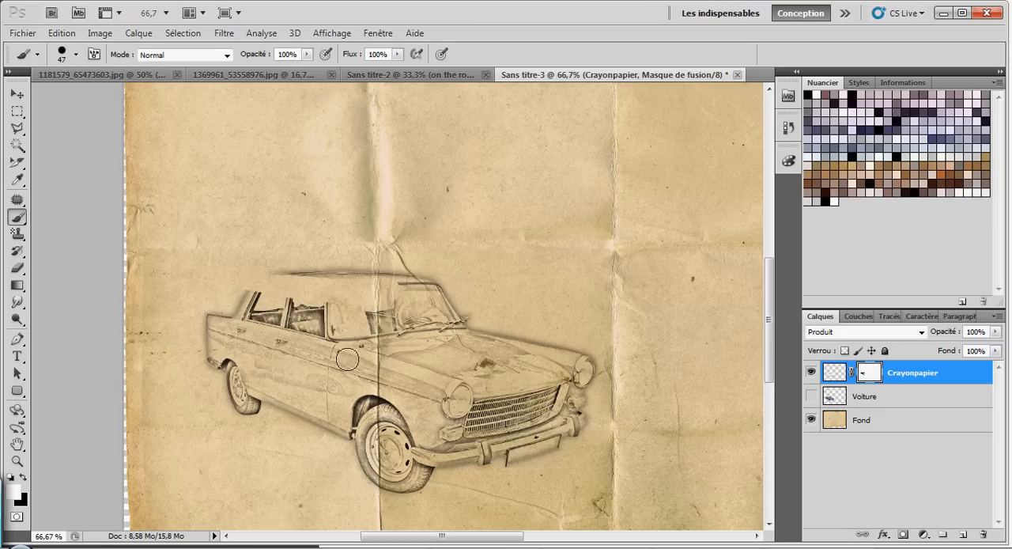
mouse_move(353, 276)
mouse_down()
mouse_move(378, 304)
mouse_move(196, 274)
mouse_move(282, 278)
mouse_move(327, 413)
mouse_move(577, 440)
mouse_up()
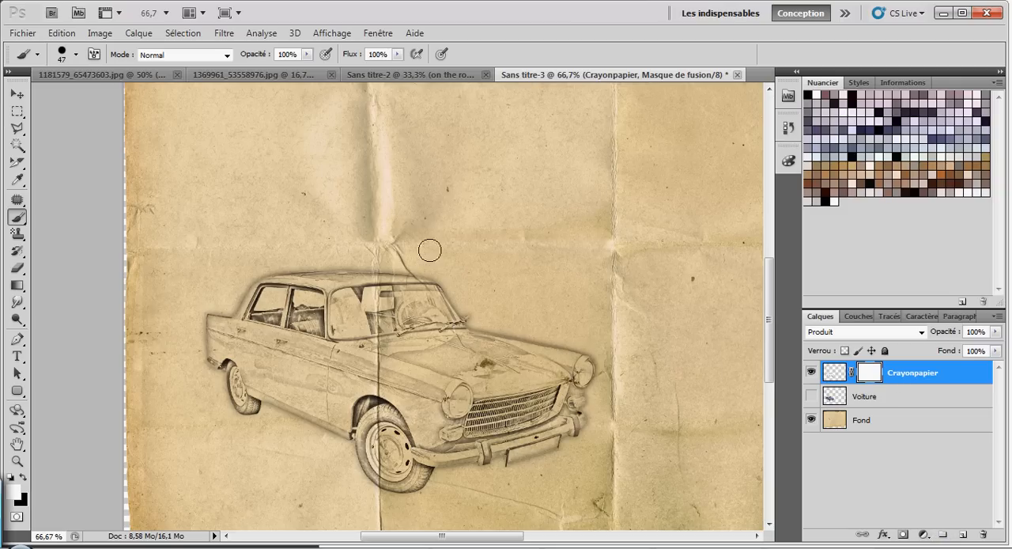
Step: Switch the foreground back to black and set the brush to 47% opacity, 0% hardness and 36 px
click(23, 478)
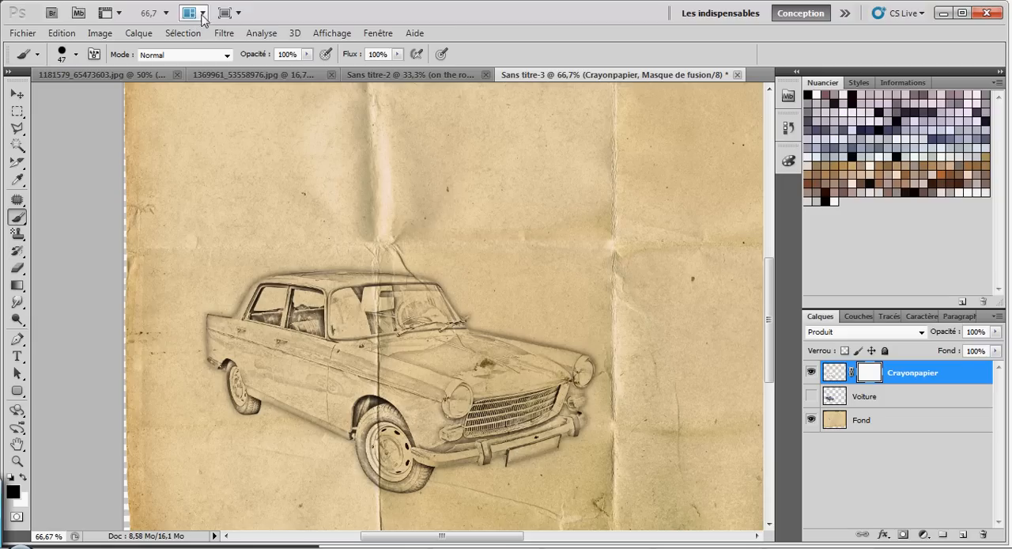
click(306, 54)
drag(277, 70, 267, 69)
click(76, 55)
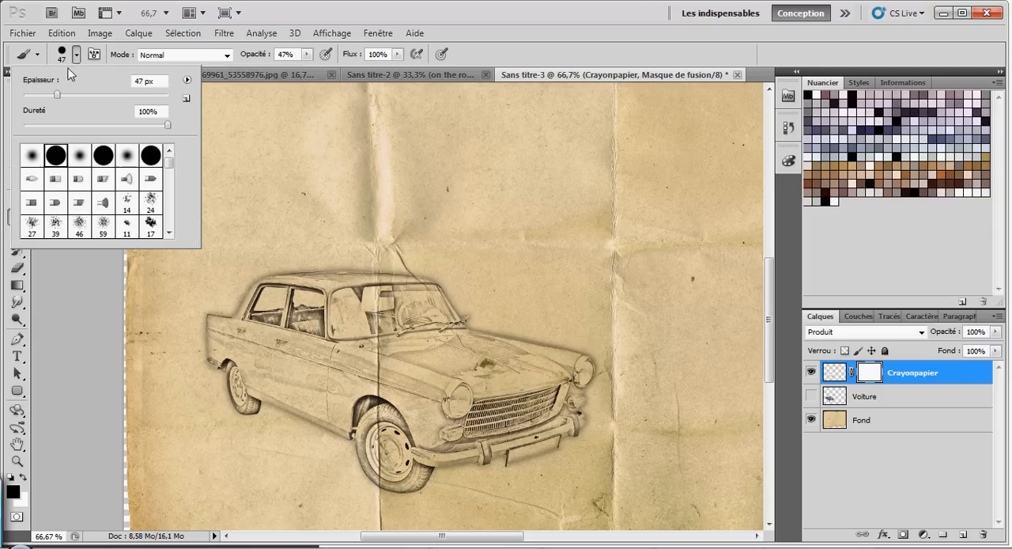
drag(169, 126, 24, 125)
drag(57, 94, 49, 94)
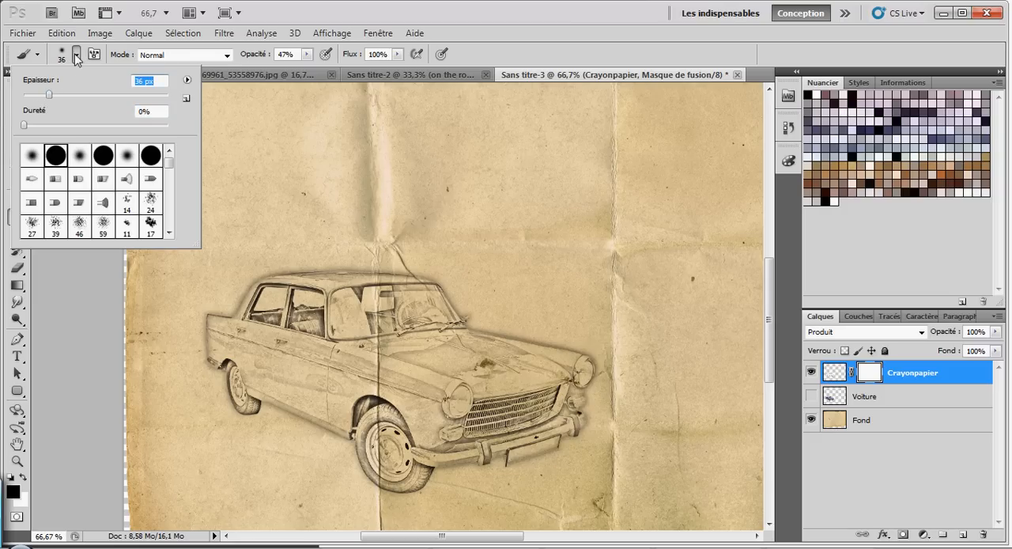
click(77, 55)
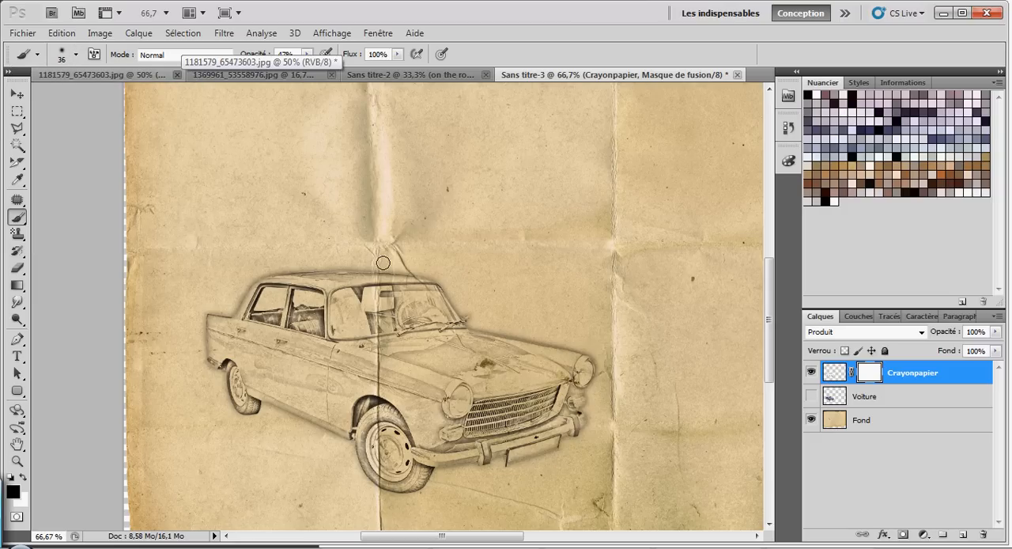
Step: Paint black at 47% opacity with the 36 px brush on the Crayonpapier mask over the vertical crease at the roof and windscreen
key(ctrl+plus)
key(ctrl+plus)
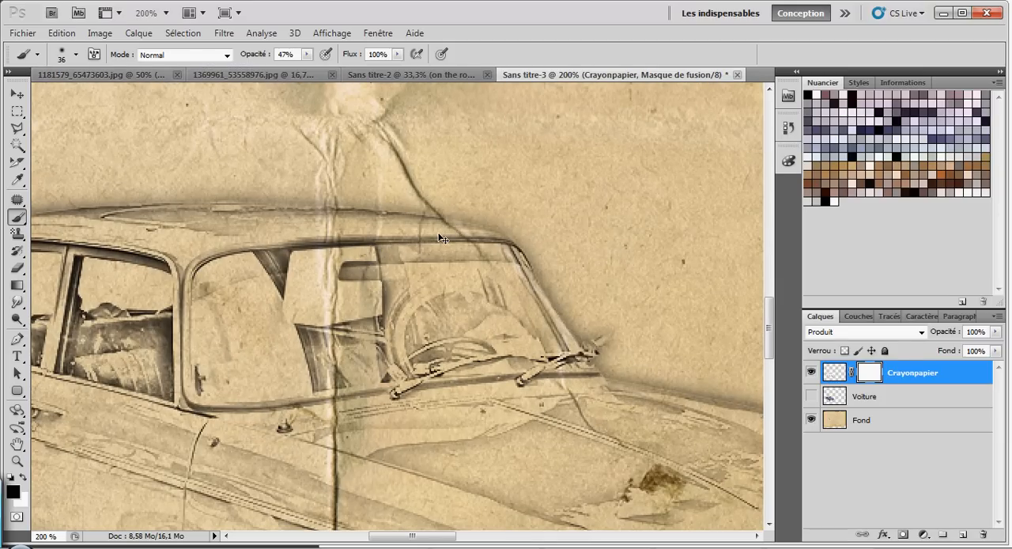
key(ctrl+minus)
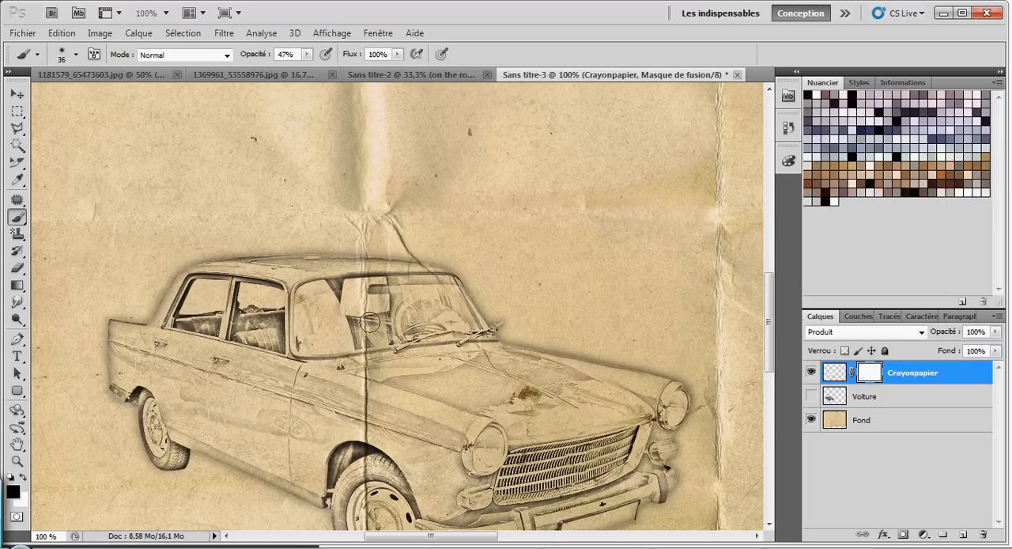
scroll(384, 325, up, 2)
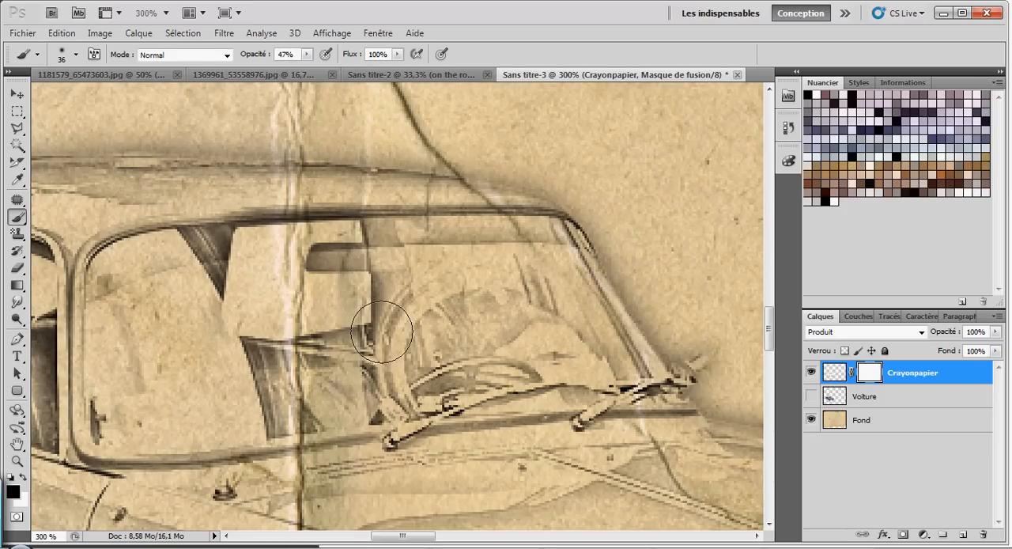
scroll(356, 237, down, 1)
mouse_move(347, 228)
mouse_down()
mouse_move(318, 185)
mouse_move(324, 265)
mouse_move(327, 174)
mouse_move(330, 260)
mouse_up()
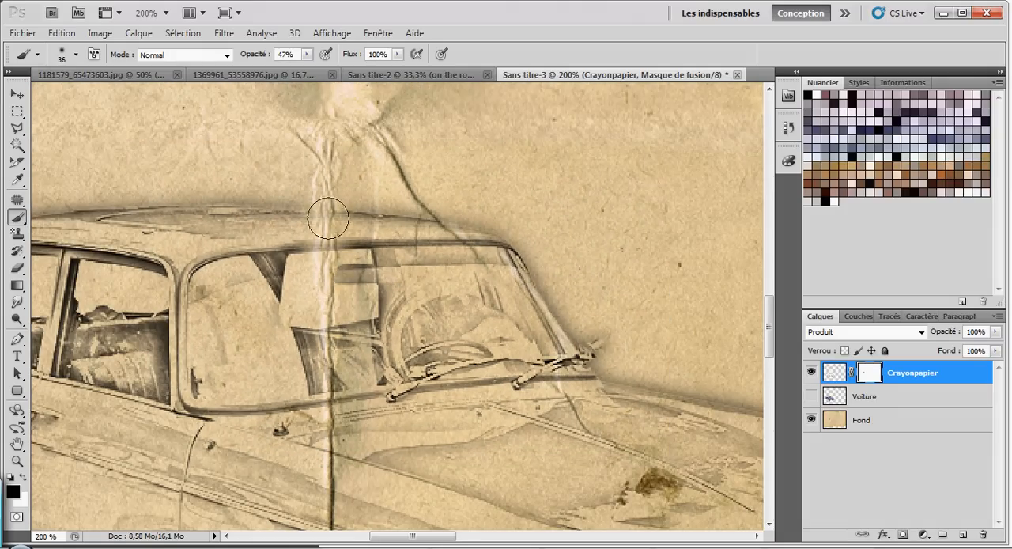
Step: Reduce the brush to 16 px and paint black on the Crayonpapier mask down the vertical crease from the windscreen to the front wheel
click(71, 60)
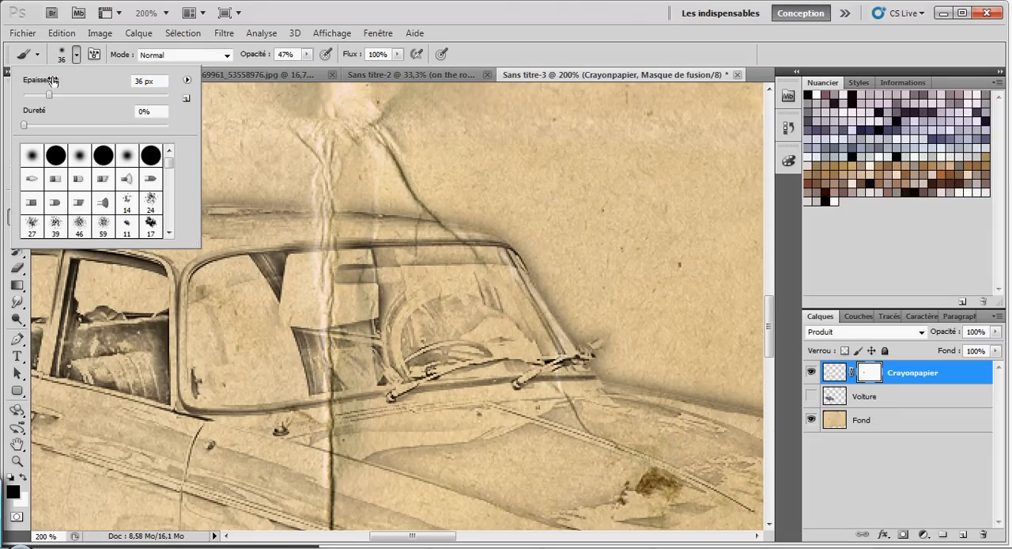
click(35, 95)
click(76, 55)
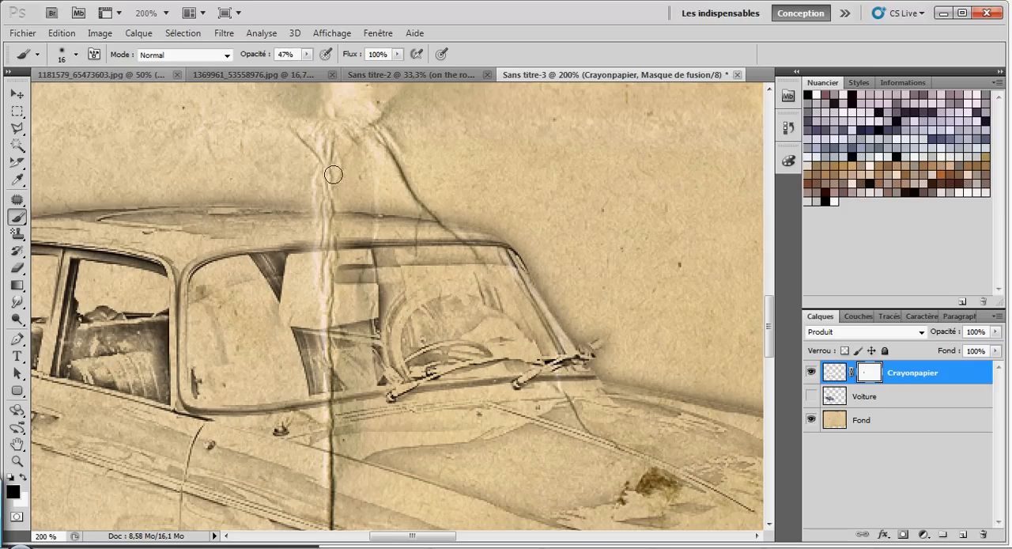
scroll(327, 237, down, 2)
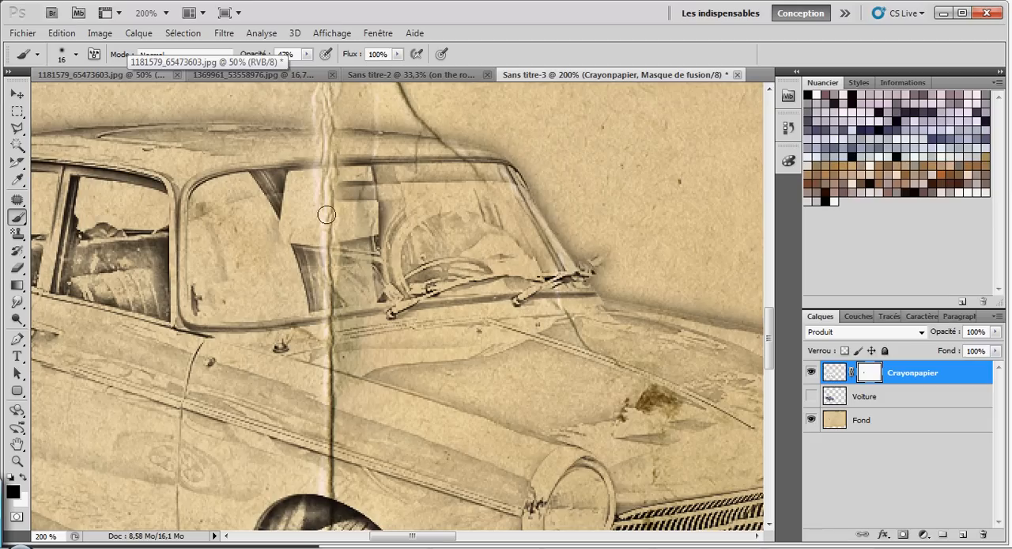
mouse_move(319, 247)
mouse_down()
mouse_move(332, 353)
mouse_move(330, 538)
mouse_up()
scroll(332, 336, down, 5)
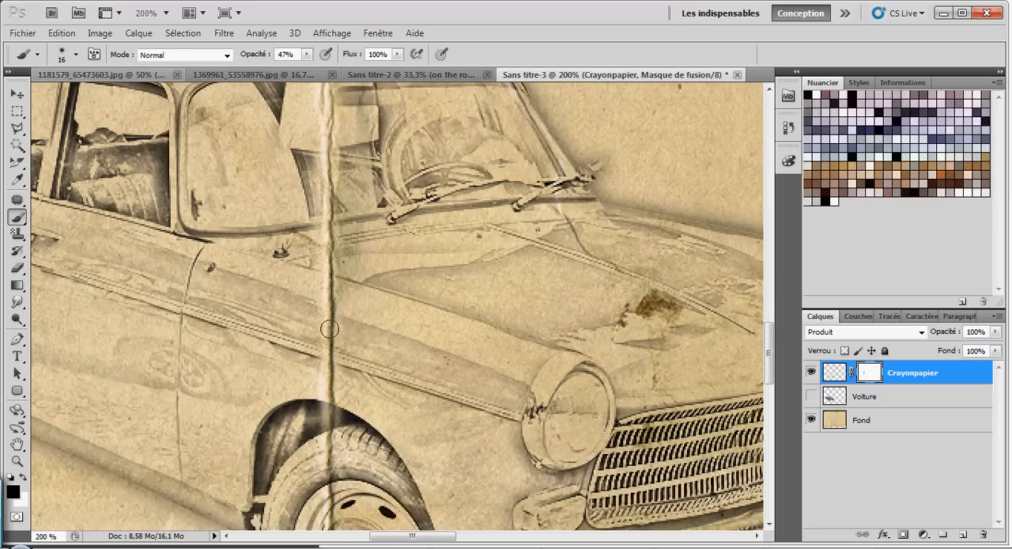
mouse_move(331, 303)
mouse_down()
mouse_move(331, 476)
mouse_move(330, 355)
mouse_move(330, 399)
mouse_up()
scroll(332, 394, down, 5)
mouse_move(329, 274)
mouse_down()
mouse_move(327, 428)
mouse_move(338, 309)
mouse_move(336, 430)
mouse_move(341, 290)
mouse_up()
scroll(341, 291, up, 14)
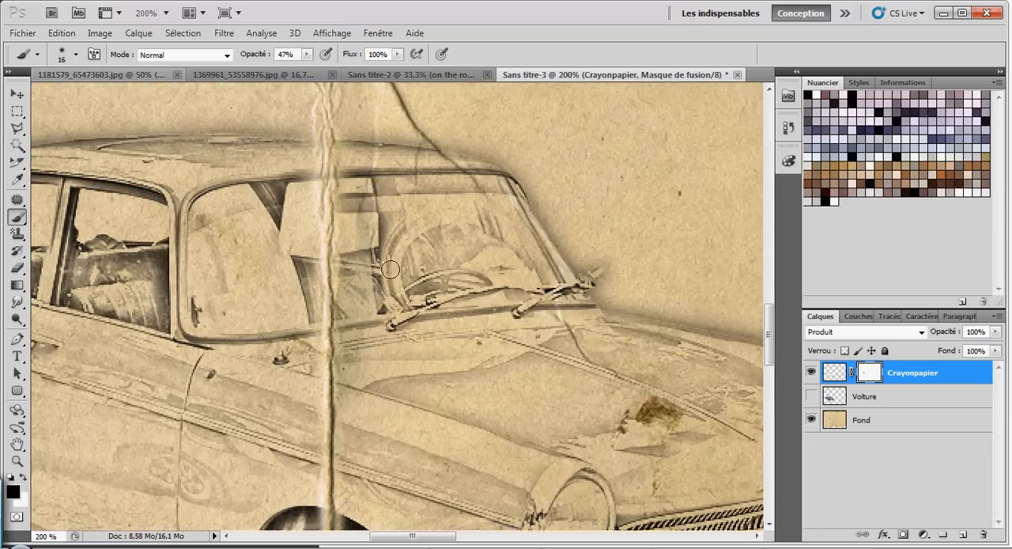
Step: Paint a short black stroke on the Crayonpapier mask along the car's lower body just behind the front wheel
key(ctrl+minus)
key(ctrl+minus)
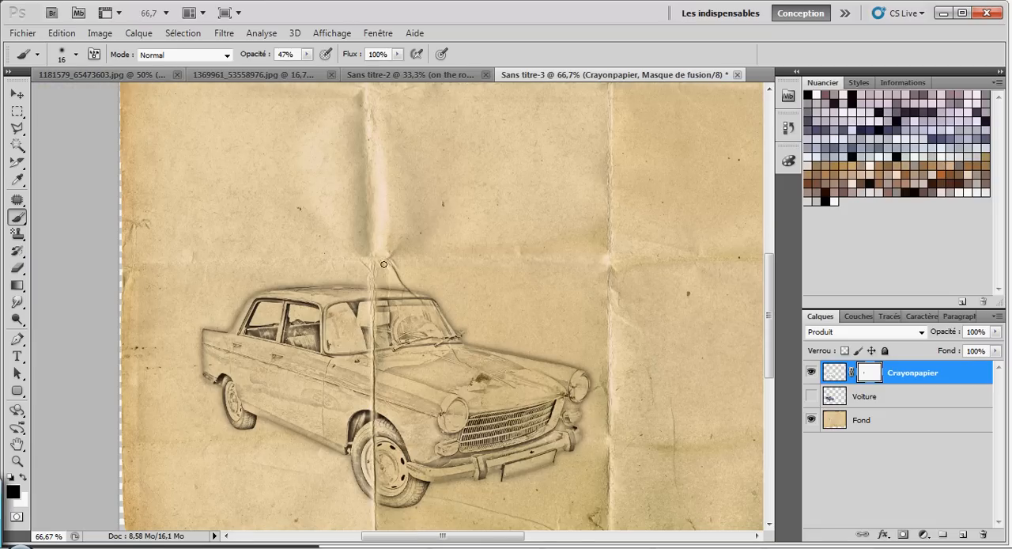
scroll(379, 330, down, 2)
drag(296, 392, 334, 393)
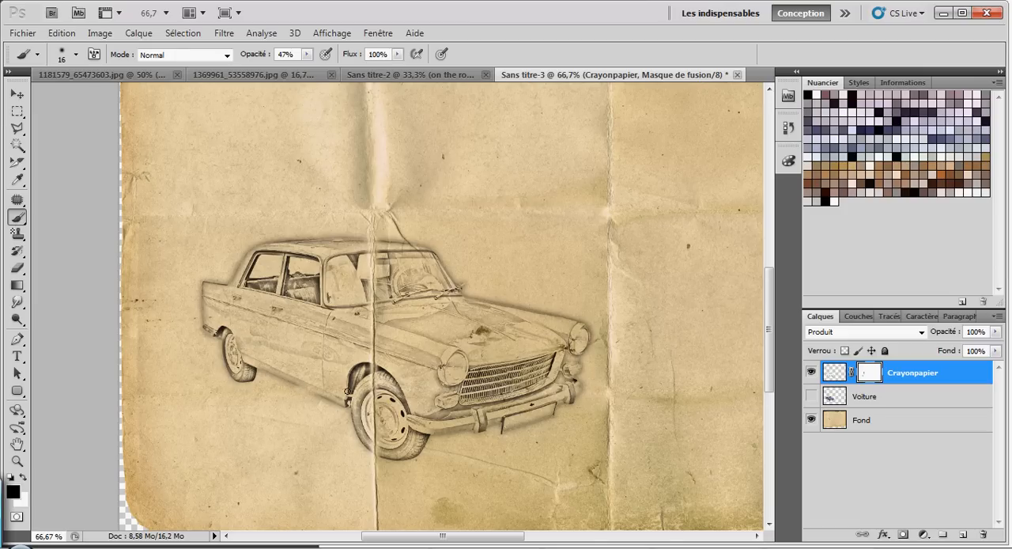
scroll(257, 369, down, 2)
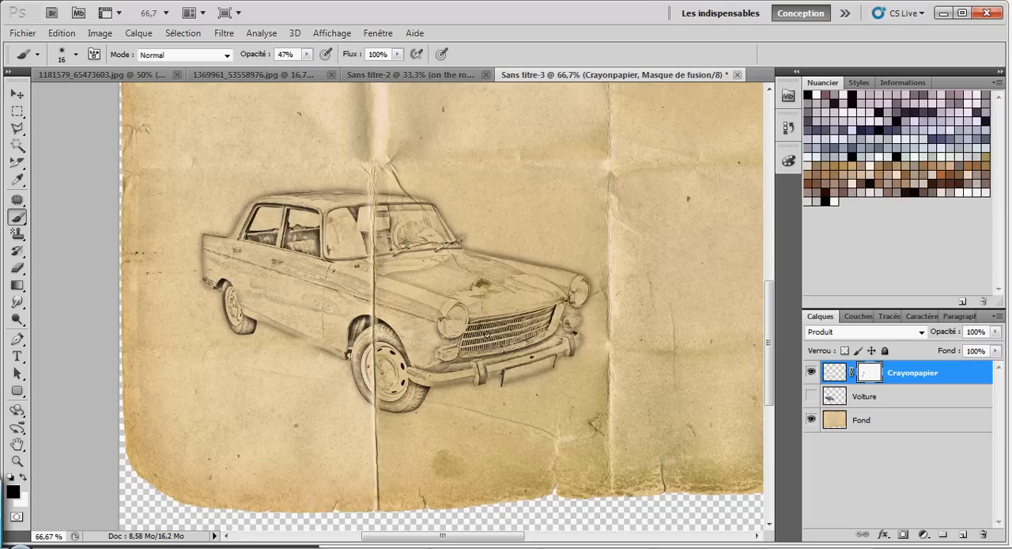
scroll(500, 306, up, 4)
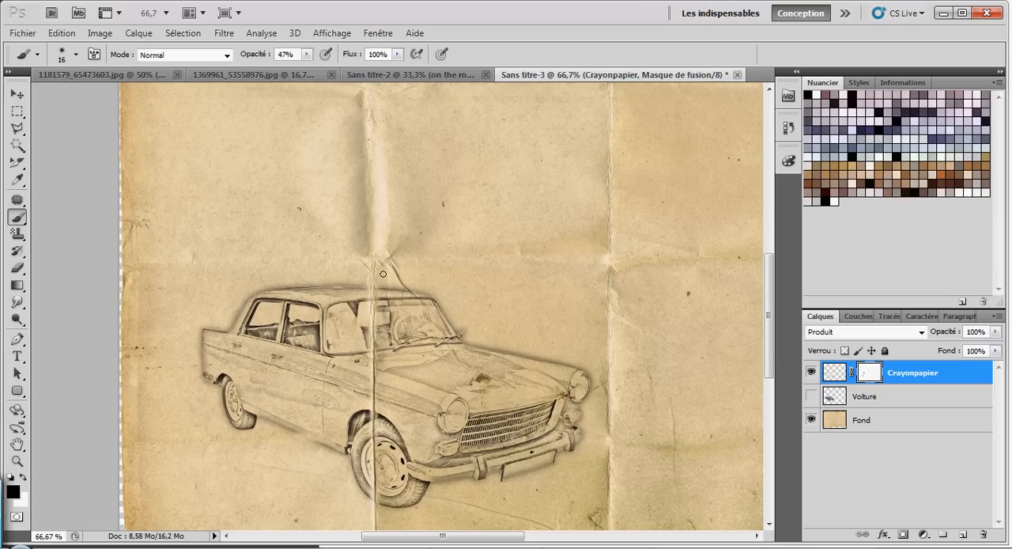
Step: Paint black on the Crayonpapier mask along the diagonal crease crossing the roof and the upper windscreen
scroll(411, 289, up, 2)
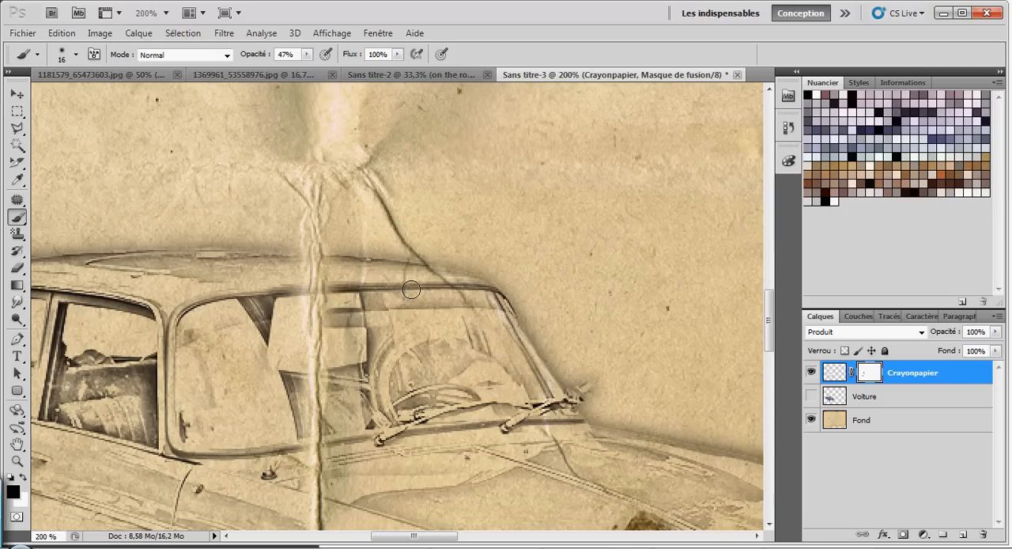
mouse_move(400, 230)
mouse_down()
mouse_move(463, 289)
mouse_move(424, 271)
mouse_move(407, 250)
mouse_move(477, 311)
mouse_move(399, 243)
mouse_move(451, 295)
mouse_move(408, 255)
mouse_move(399, 328)
mouse_move(412, 249)
mouse_move(487, 316)
mouse_move(422, 265)
mouse_move(469, 300)
mouse_up()
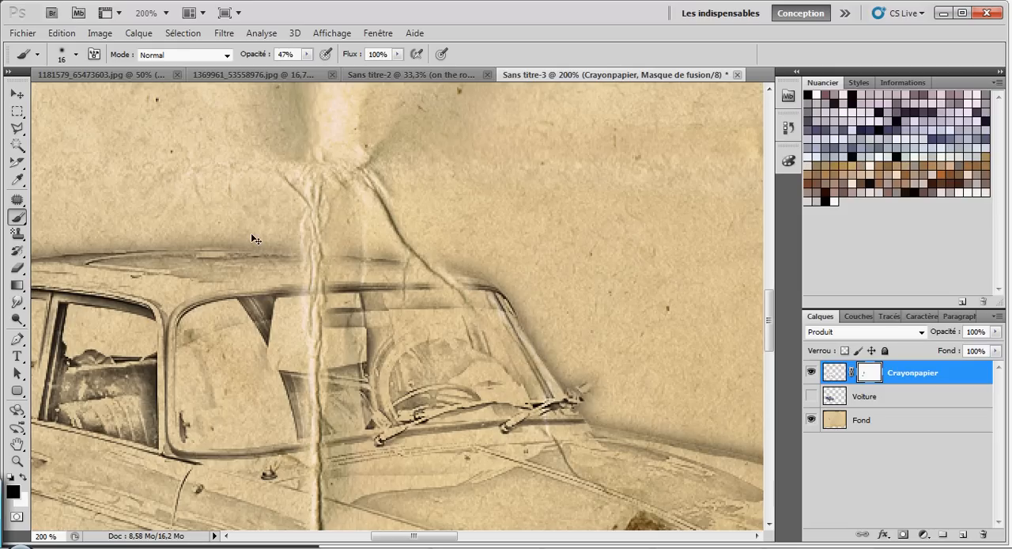
key(ctrl+minus)
key(ctrl+minus)
key(ctrl+minus)
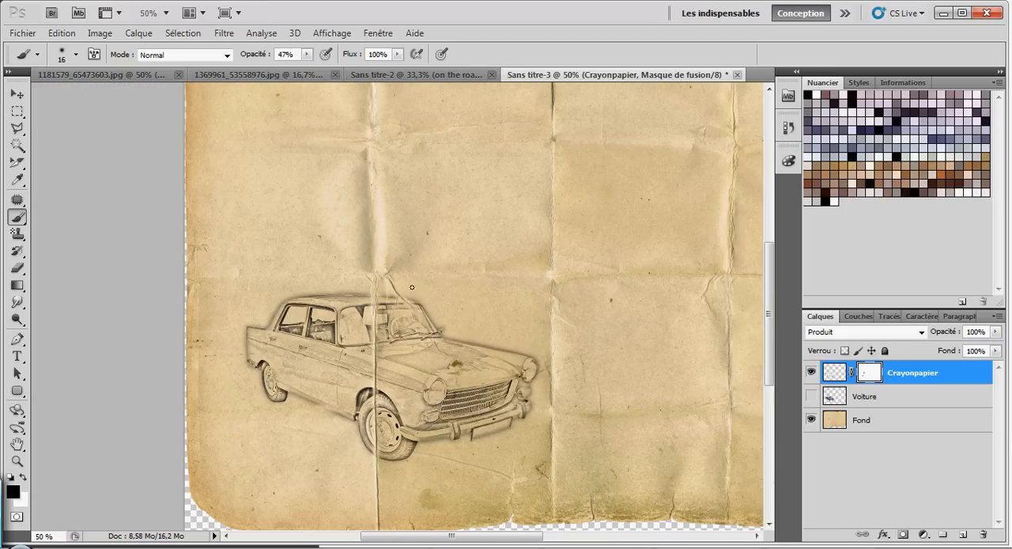
key(ctrl+plus)
key(ctrl+plus)
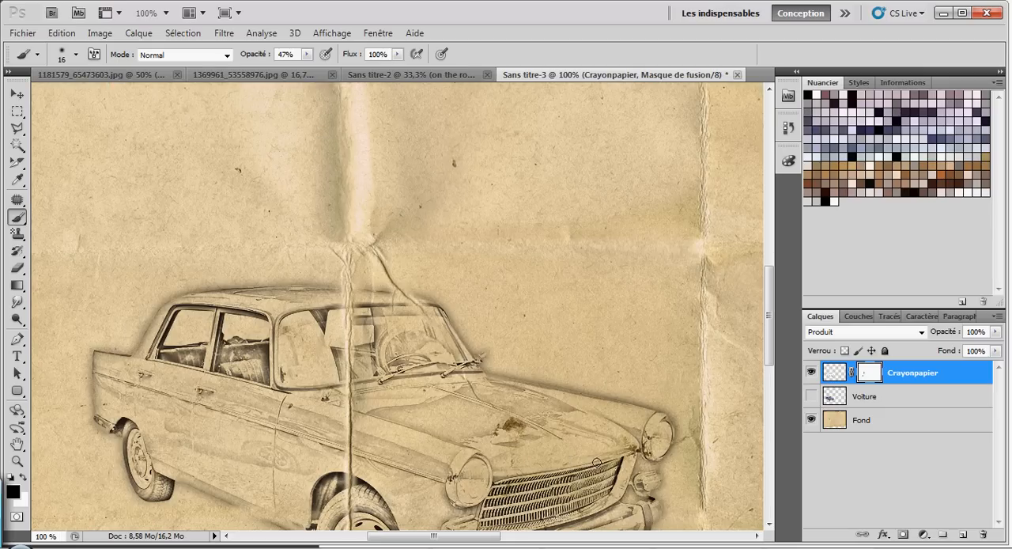
scroll(771, 464, down, 1)
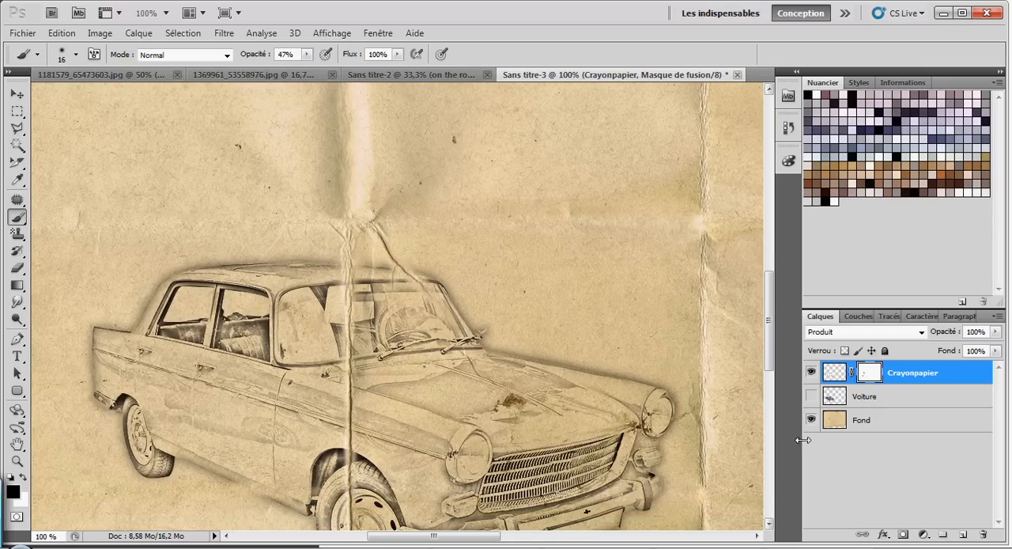
Step: Hide the Crayonpapier layer, show the Voiture layer and duplicate Voiture
click(810, 373)
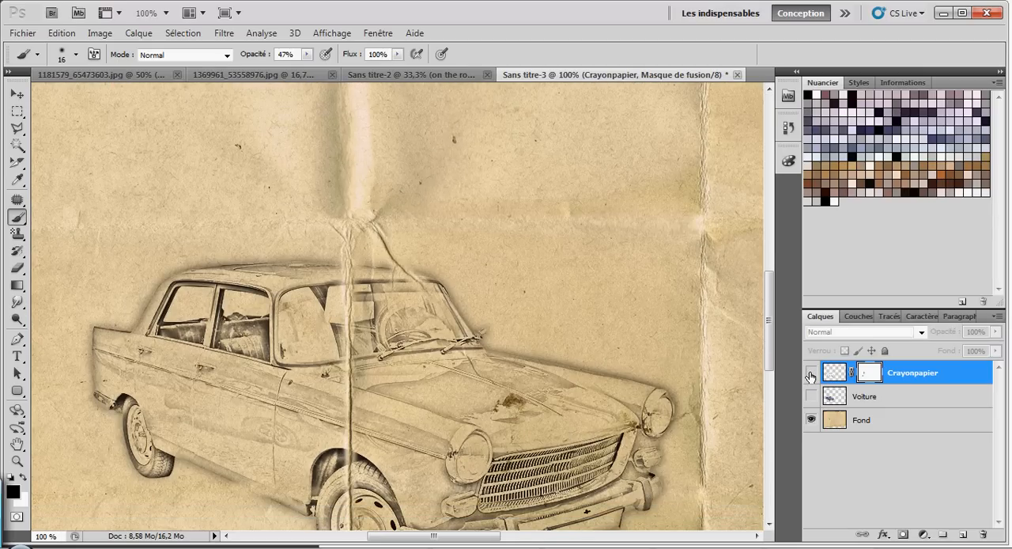
click(811, 396)
scroll(580, 355, down, 2)
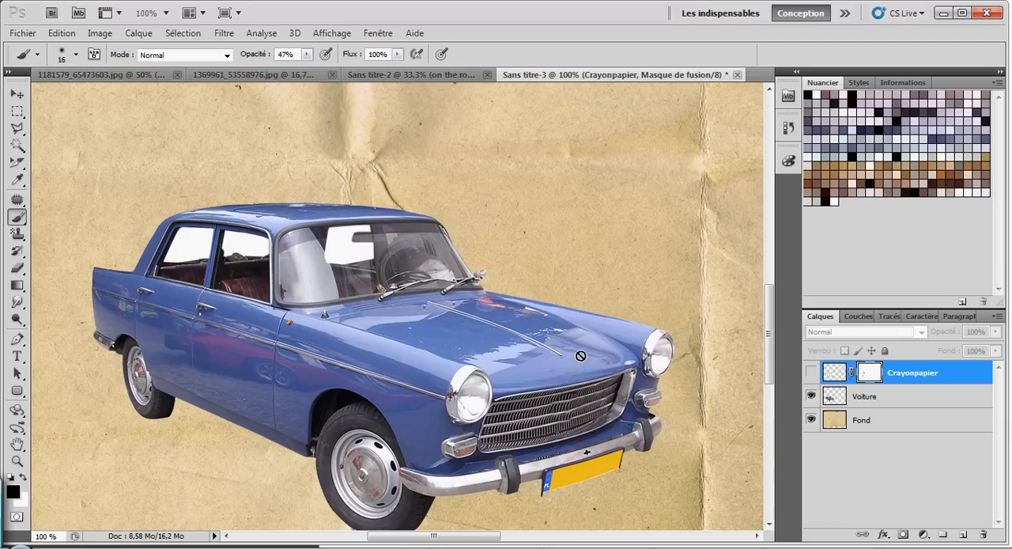
right_click(874, 398)
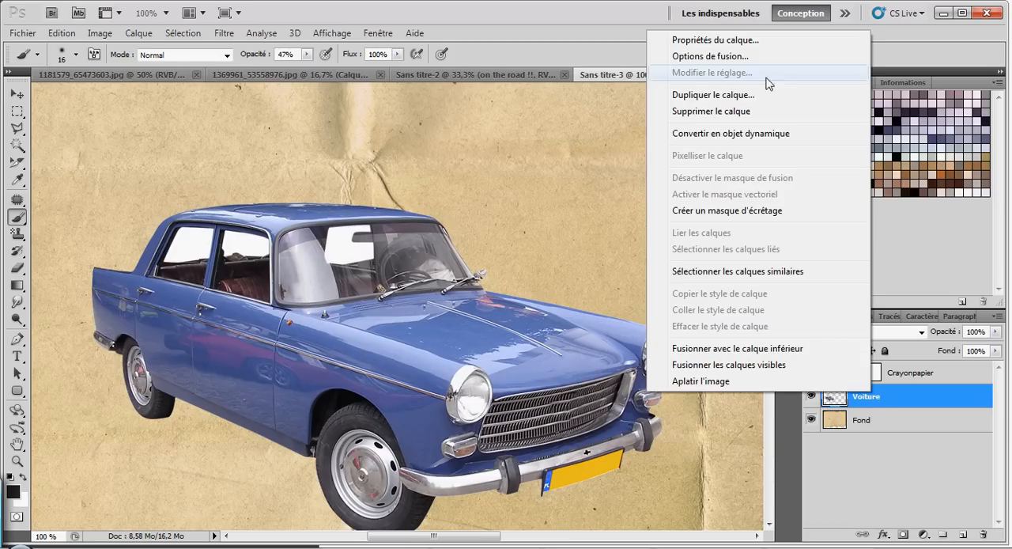
click(757, 97)
click(633, 168)
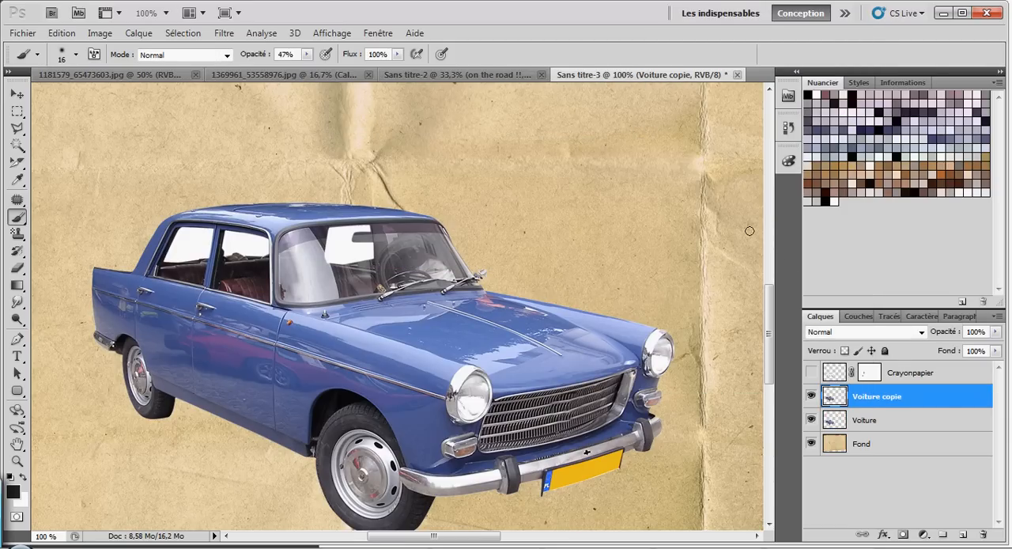
Step: Hide the original Voiture layer and rename its copy as Peinture
click(811, 420)
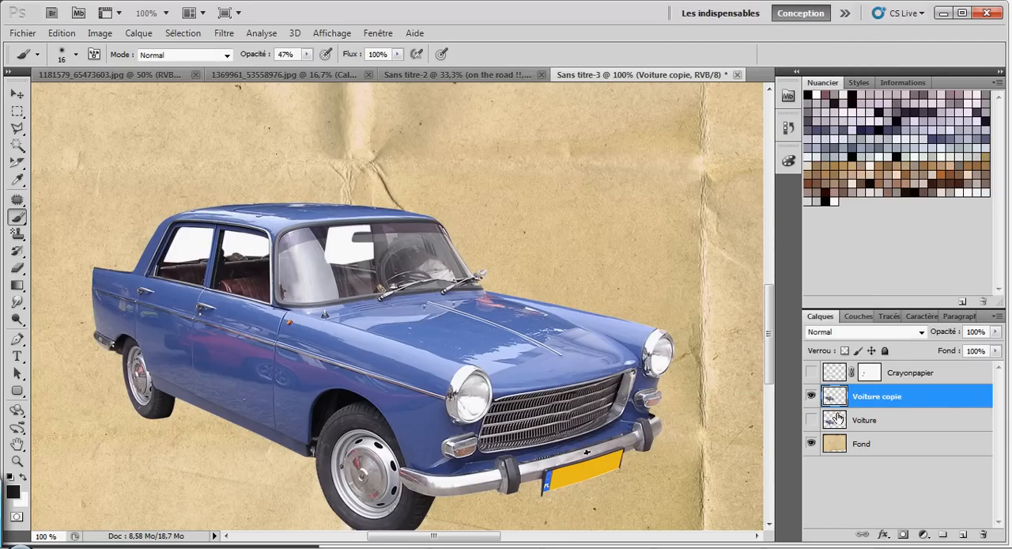
double_click(877, 398)
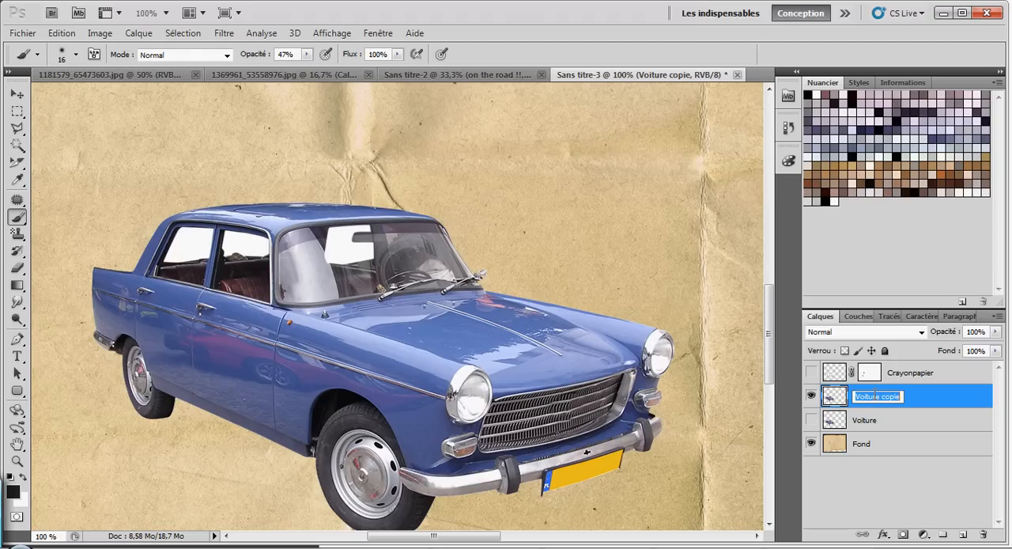
drag(901, 397, 849, 397)
text(Peinture)
key(Return)
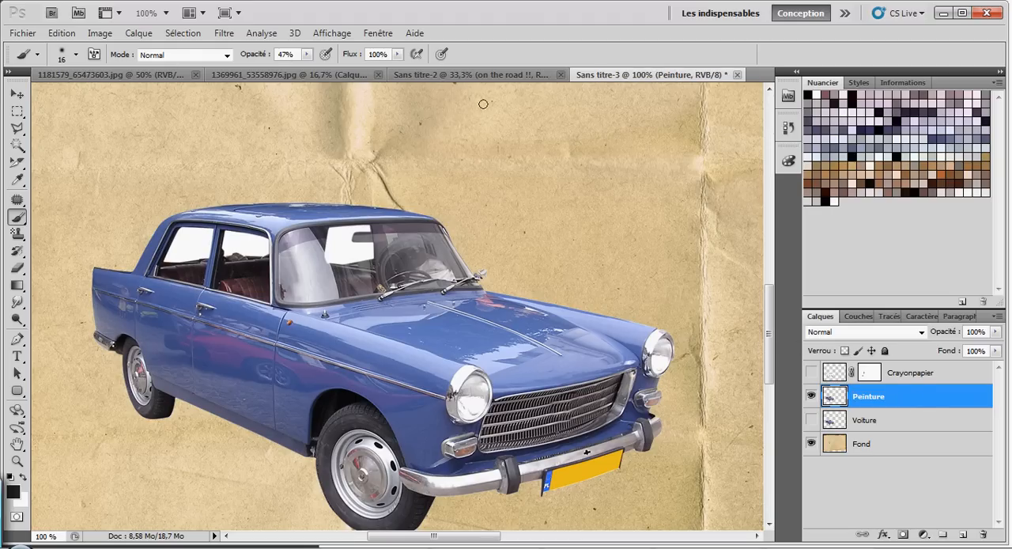
Step: Choose the artistic Découpage filter for the Peinture layer and preview the car at 50%
click(224, 33)
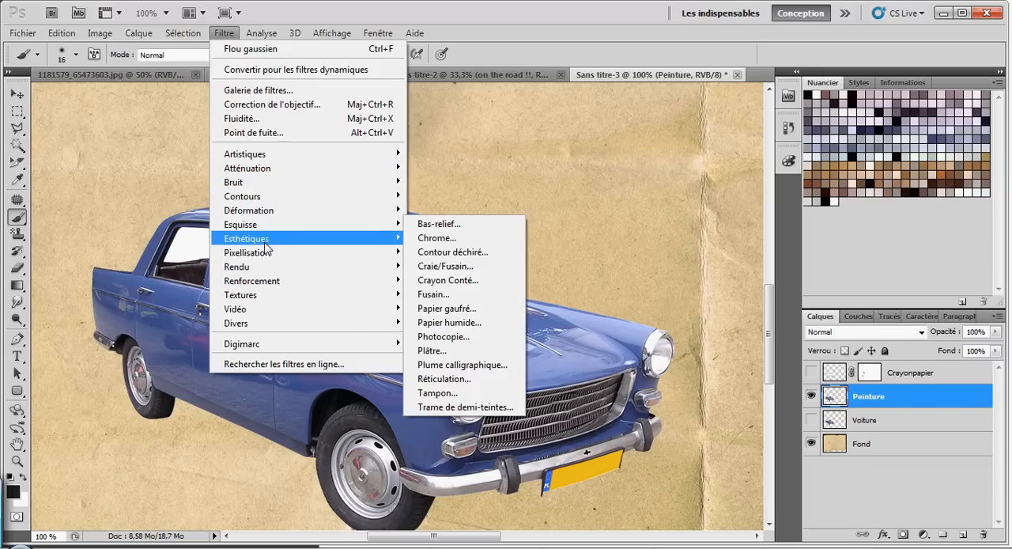
mouse_move(286, 155)
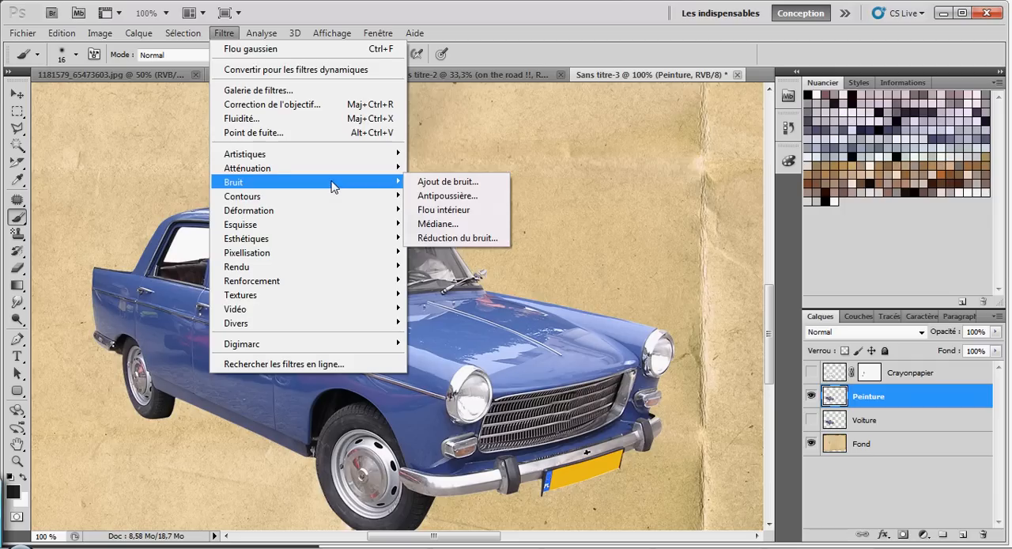
mouse_move(331, 209)
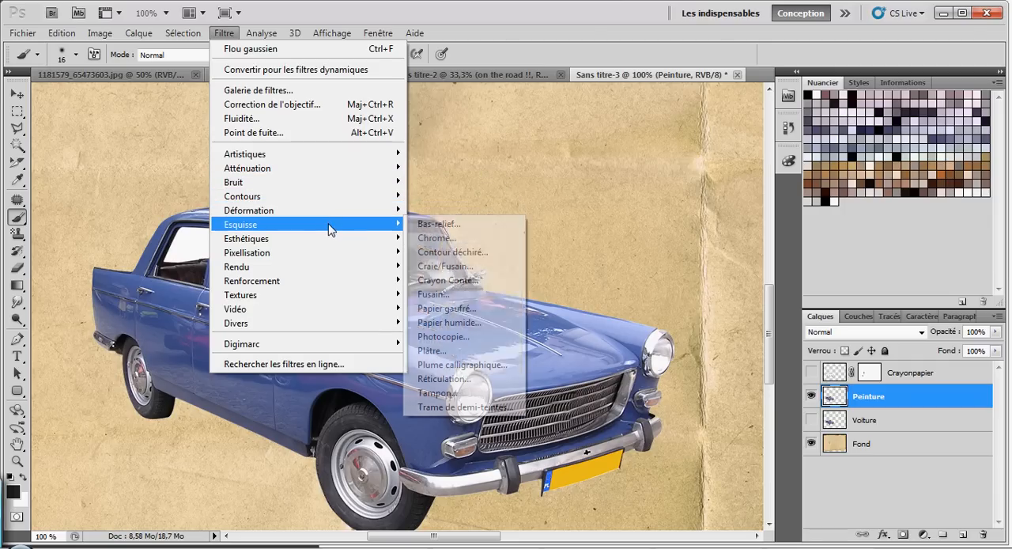
mouse_move(328, 243)
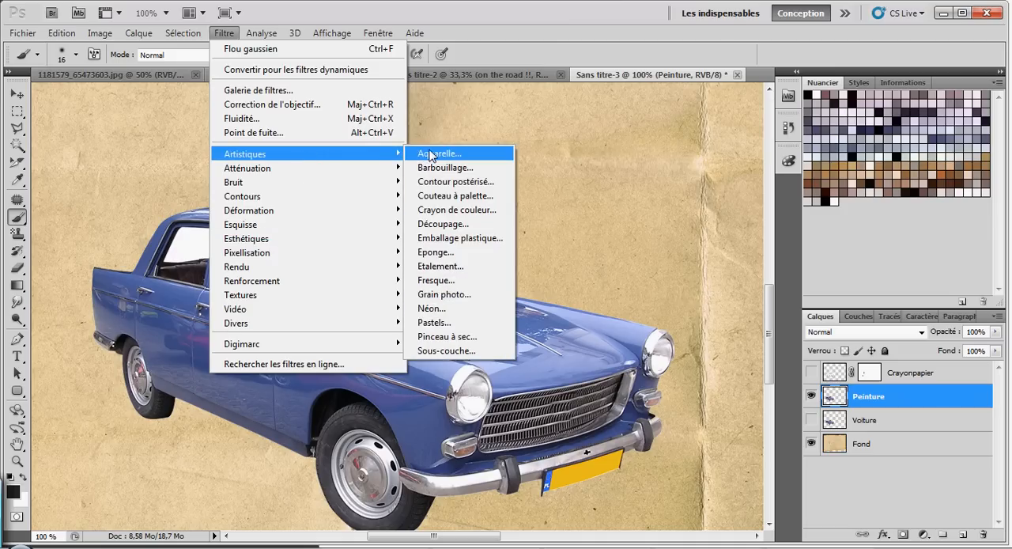
click(430, 154)
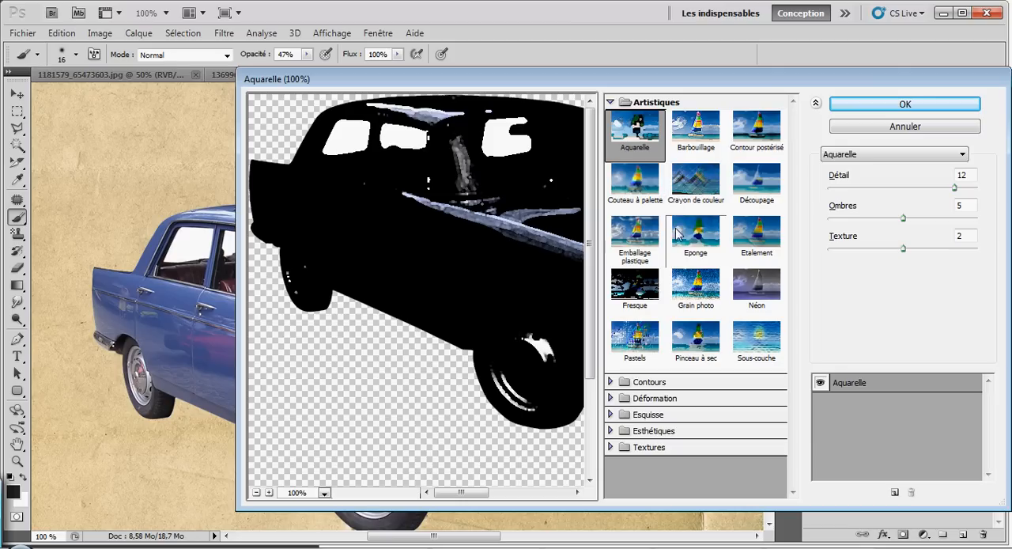
click(757, 189)
drag(571, 80, 443, 37)
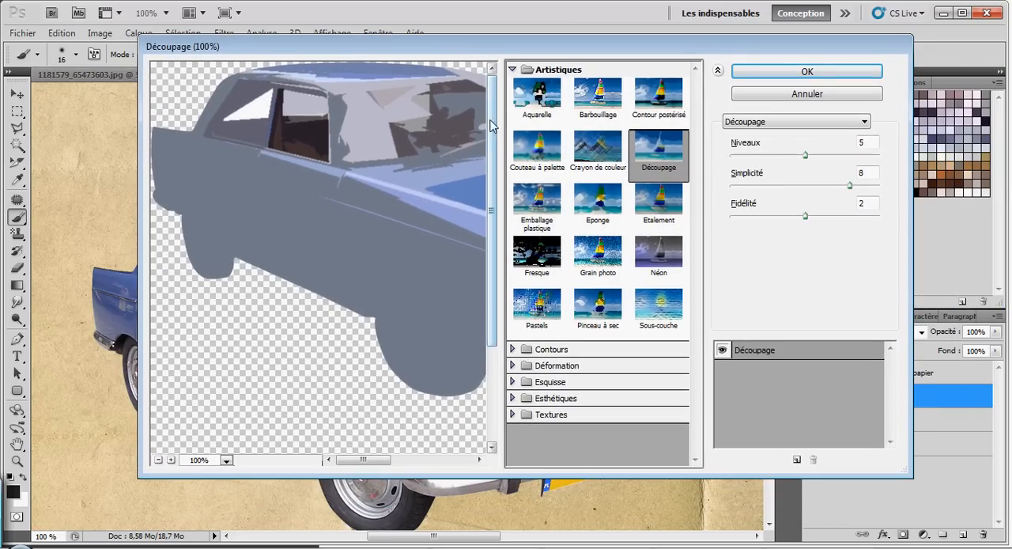
drag(489, 137, 494, 154)
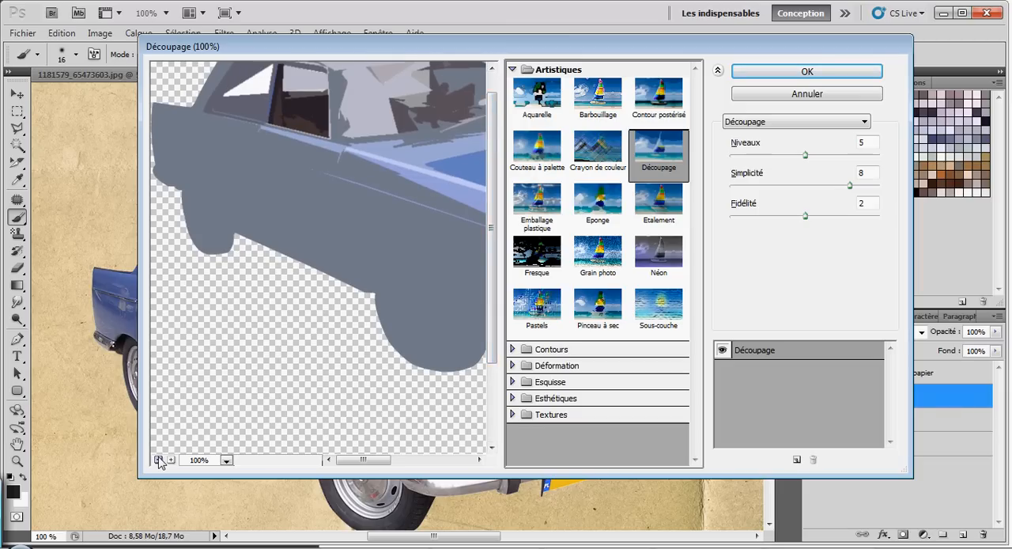
click(159, 460)
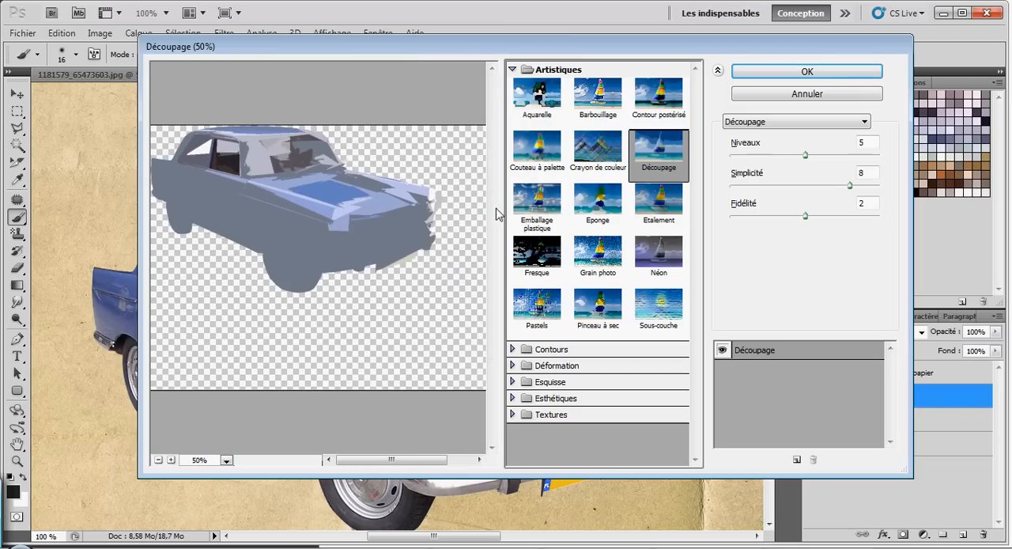
Step: Set the Découpage filter to Niveaux 7, Simplicité 5 and Fidélité 1
click(823, 186)
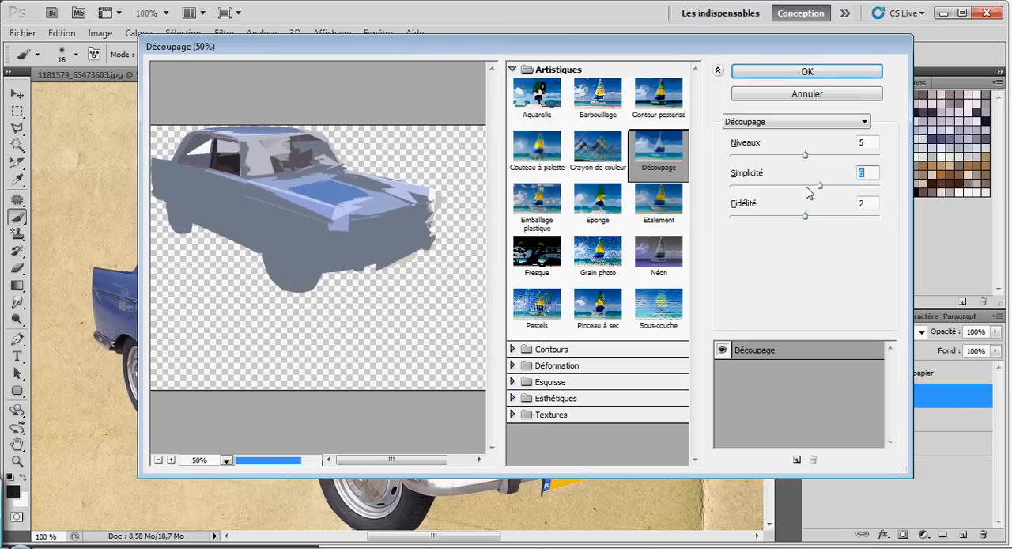
click(791, 185)
click(832, 216)
click(748, 217)
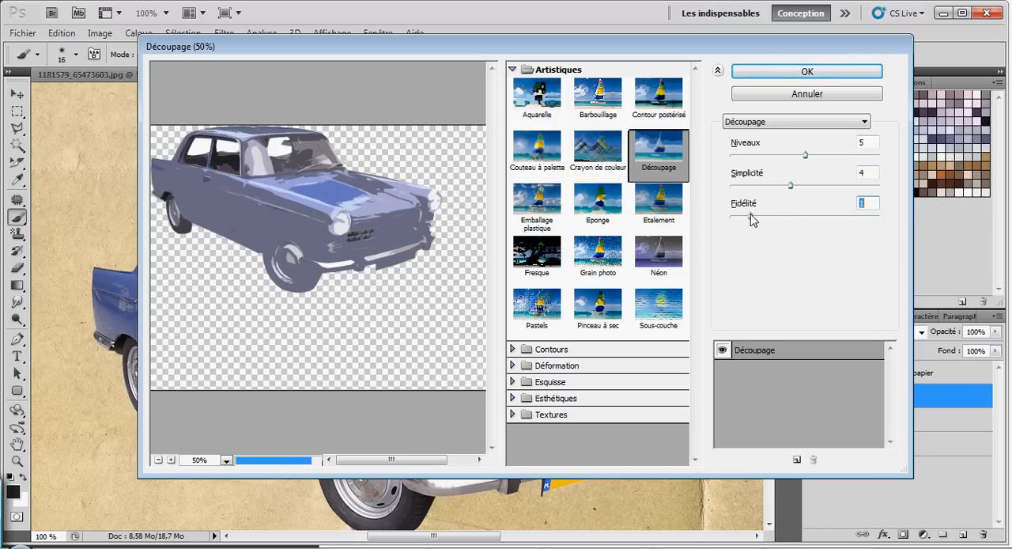
click(843, 155)
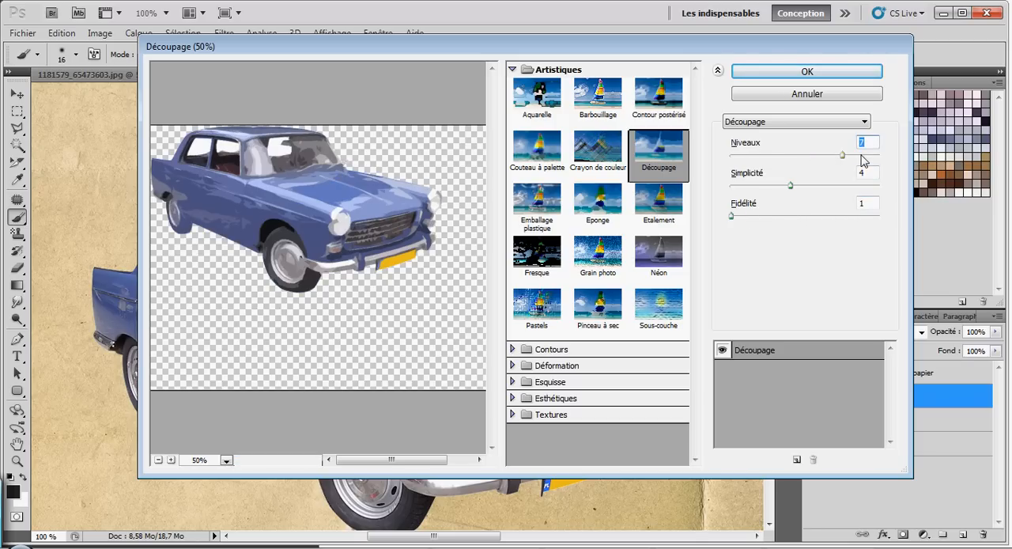
click(814, 185)
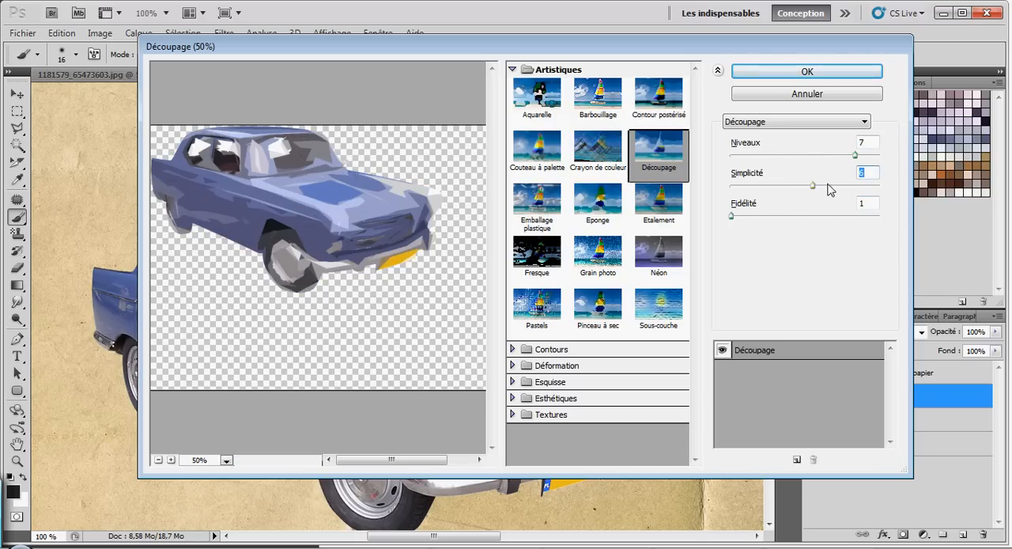
click(804, 185)
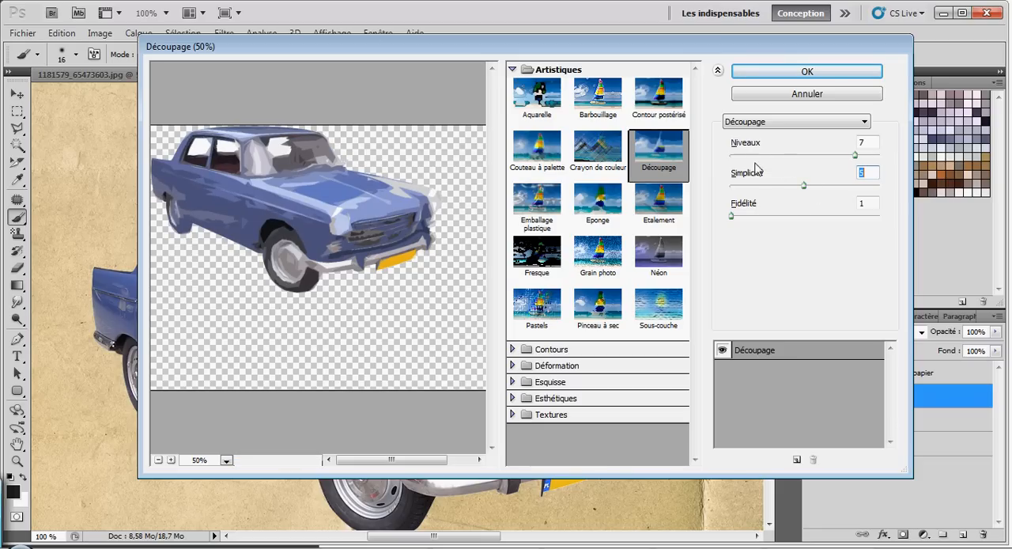
Step: Try Niveaux values between 5 and 8 in the Découpage filter, combined with Simplicité 4 and 5
click(776, 216)
click(762, 216)
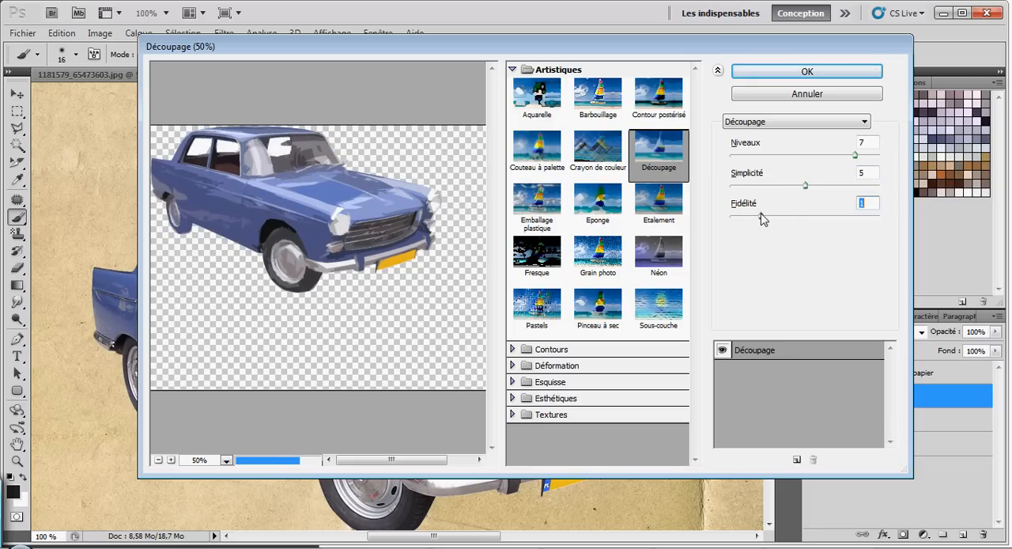
drag(853, 156, 867, 155)
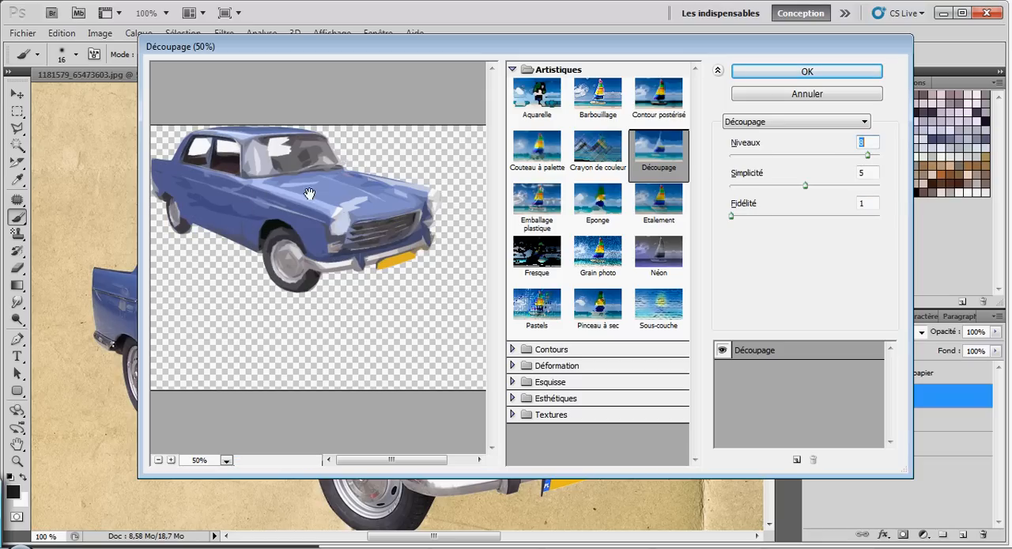
click(835, 155)
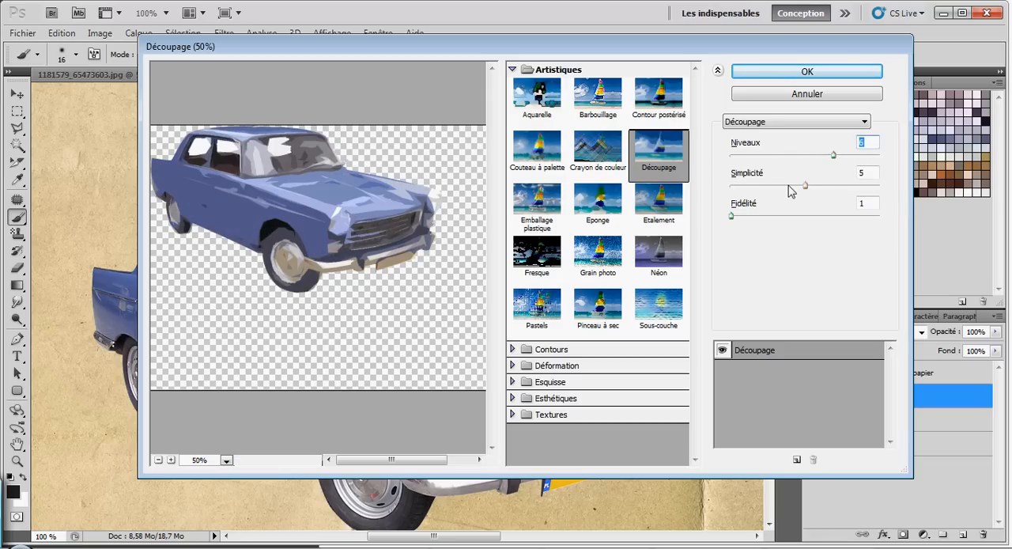
click(781, 156)
click(839, 155)
click(796, 187)
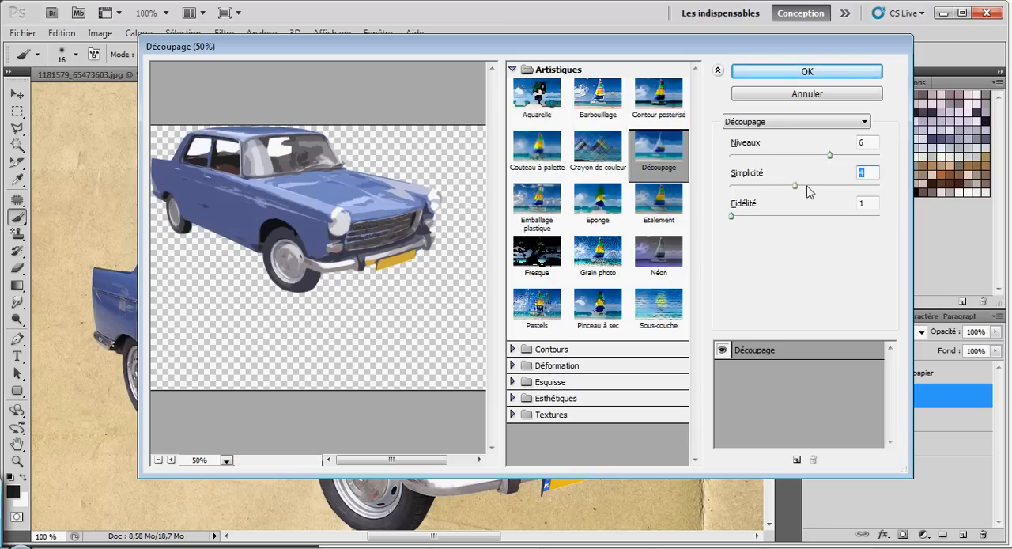
drag(828, 156, 821, 156)
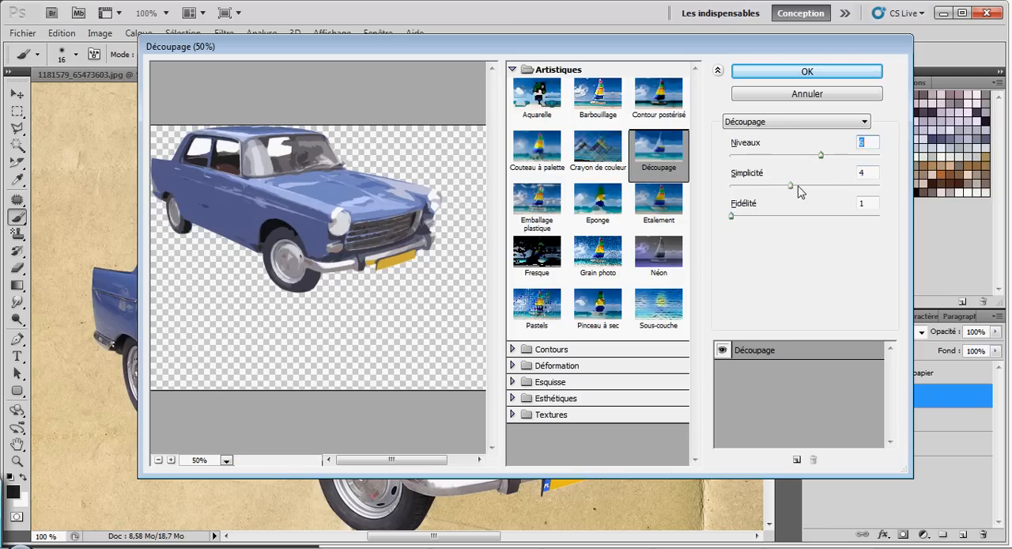
click(799, 187)
click(808, 156)
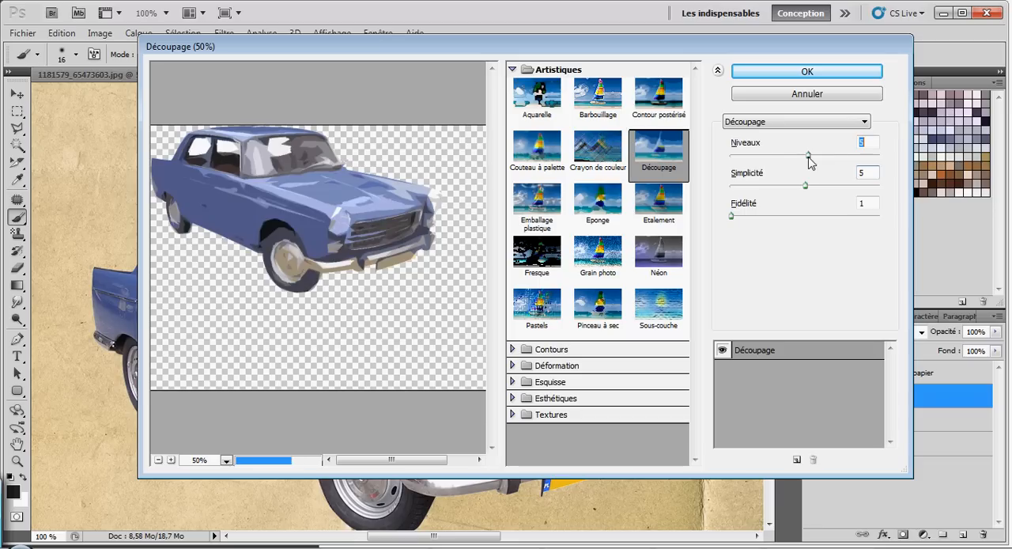
Step: Set Niveaux back to 7, try Simplicité 4 and settle on Simplicité 5
click(844, 156)
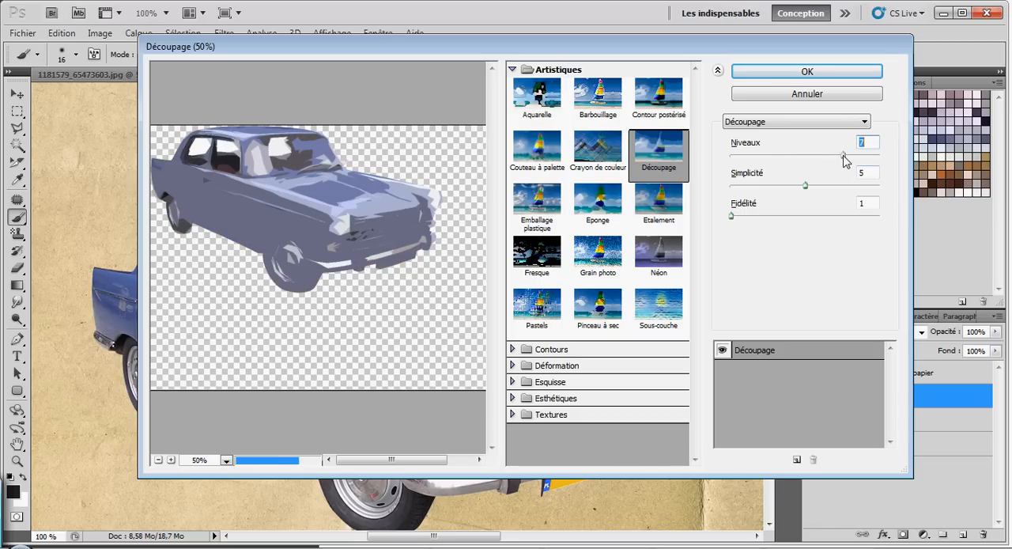
click(786, 186)
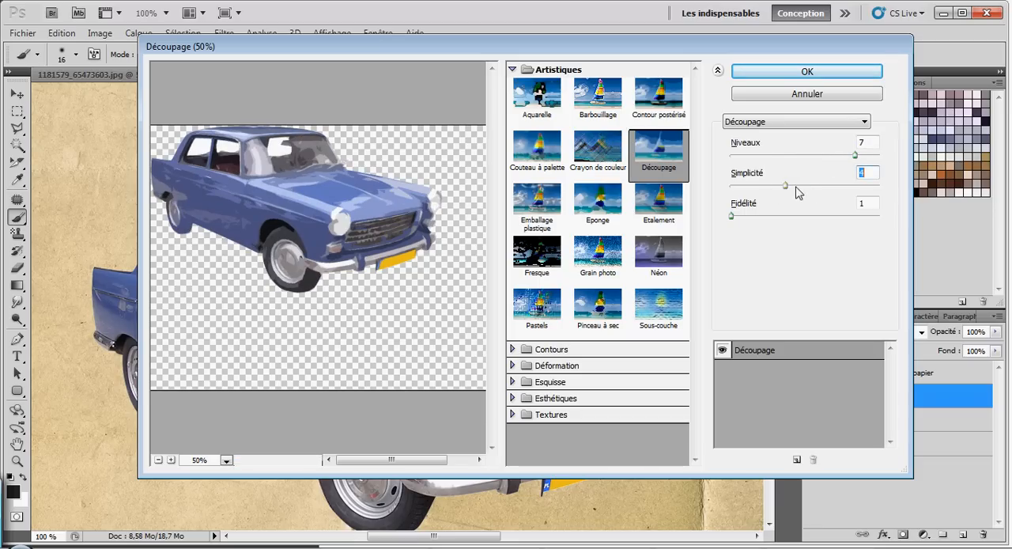
drag(787, 185, 811, 186)
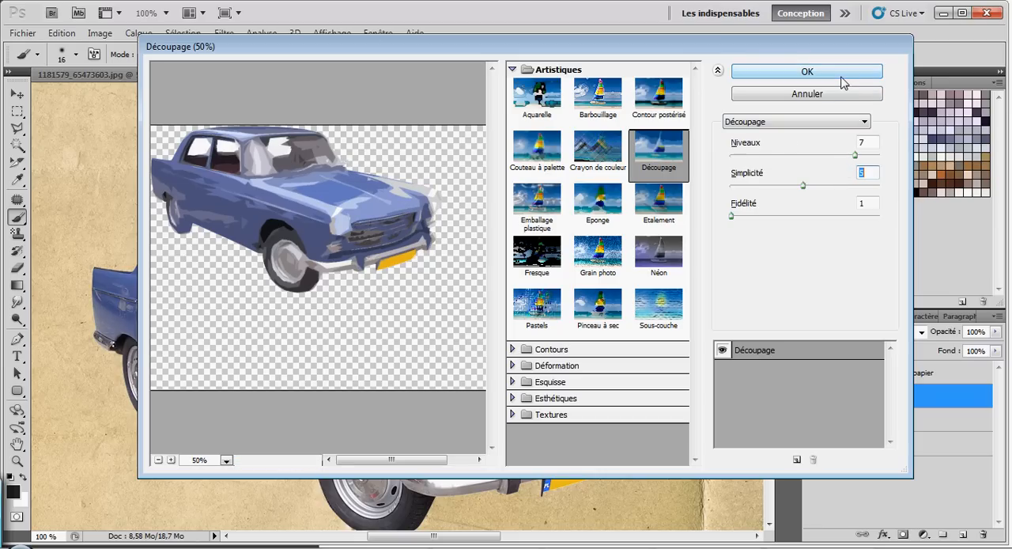
Step: Try Fidélité 3, return it to 1 and apply the Découpage filter to the Peinture layer
click(763, 216)
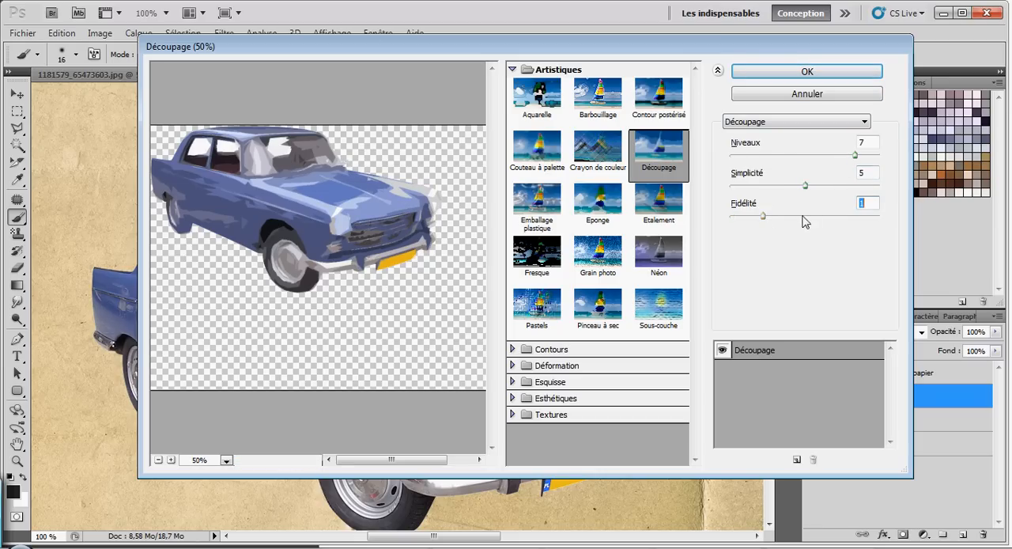
click(843, 216)
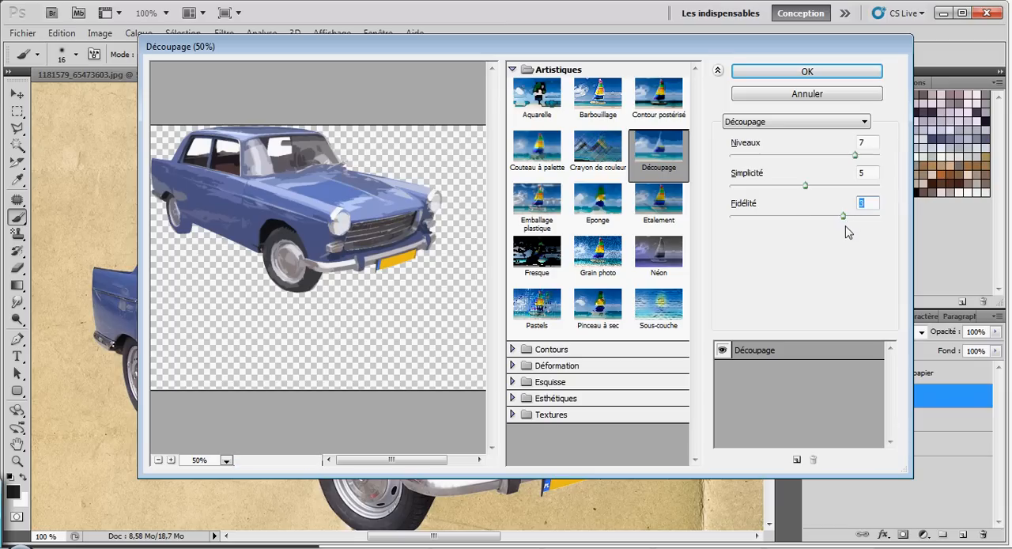
click(742, 216)
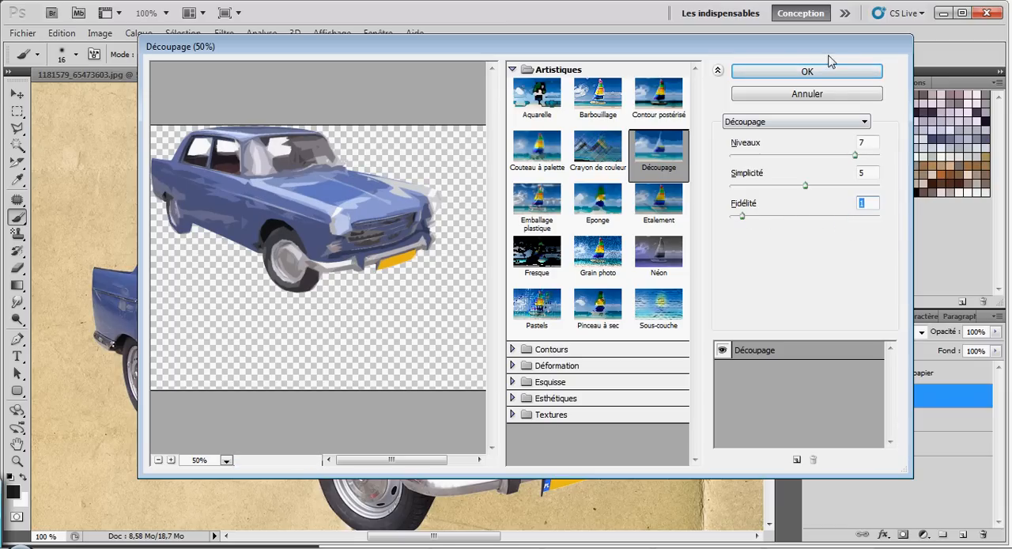
click(808, 72)
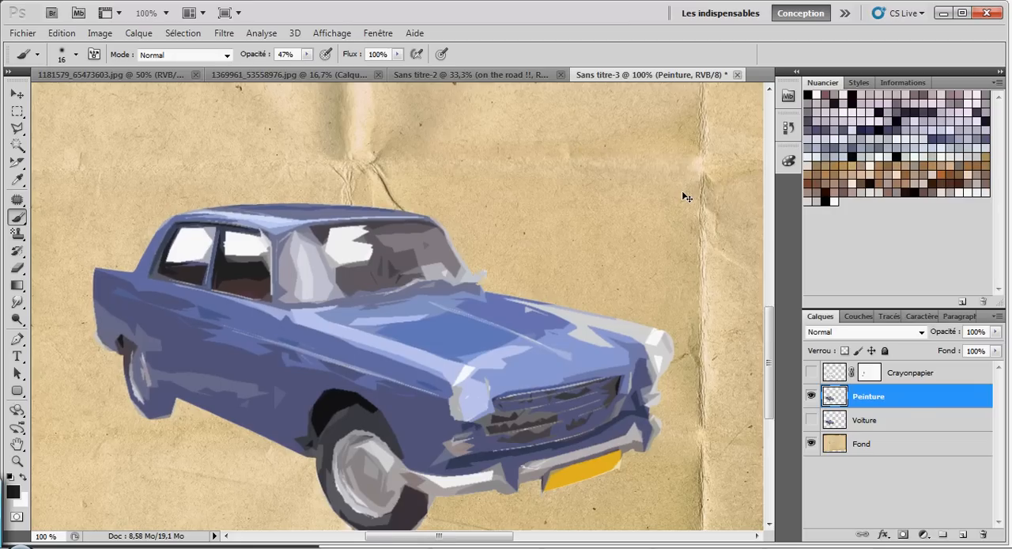
Step: Move the Peinture layer above Crayonpapier and make the Crayonpapier layer visible
key(ctrl+minus)
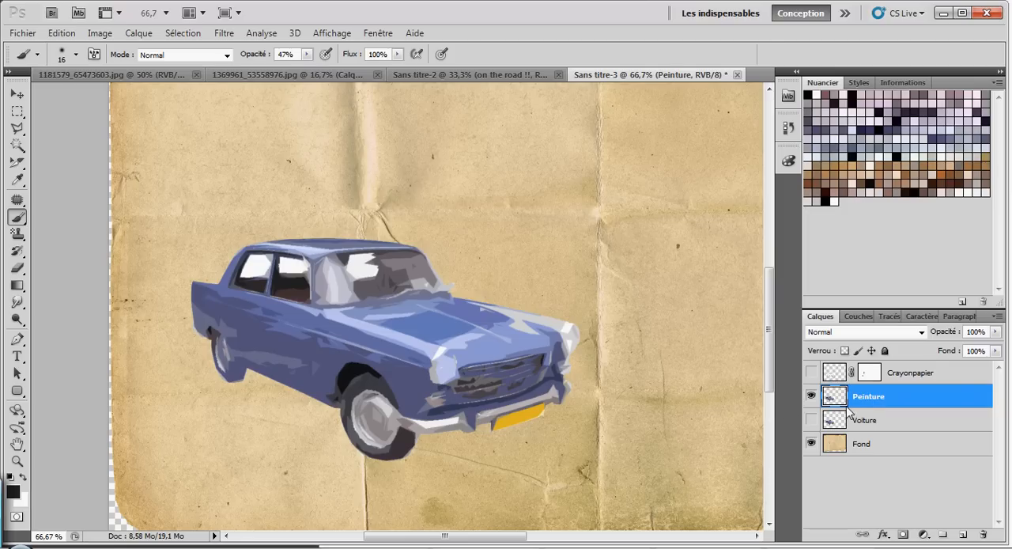
click(811, 373)
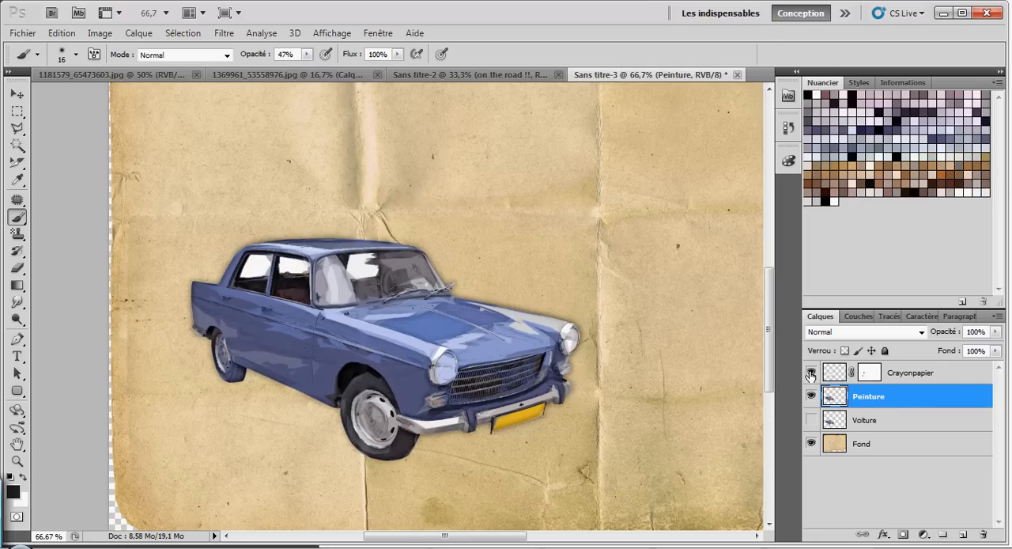
click(810, 372)
drag(892, 402, 888, 363)
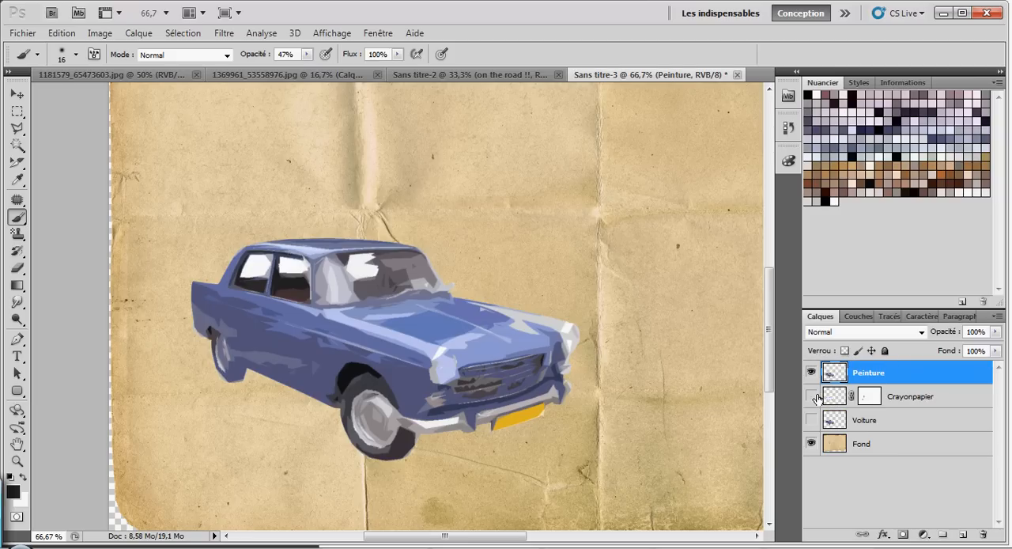
click(811, 396)
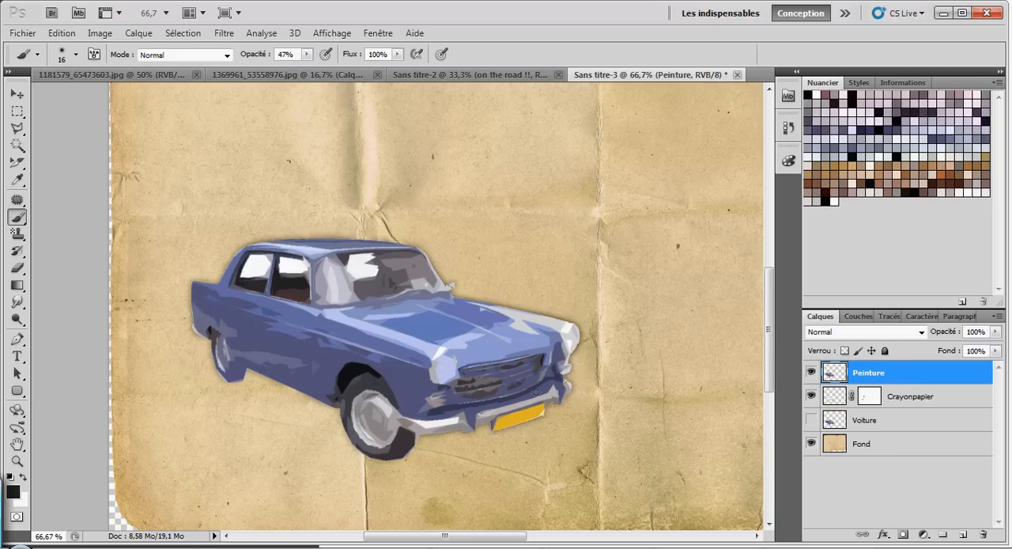
Step: Add a layer mask to Peinture and set up a radial black-to-transparent gradient at 99% opacity
click(904, 536)
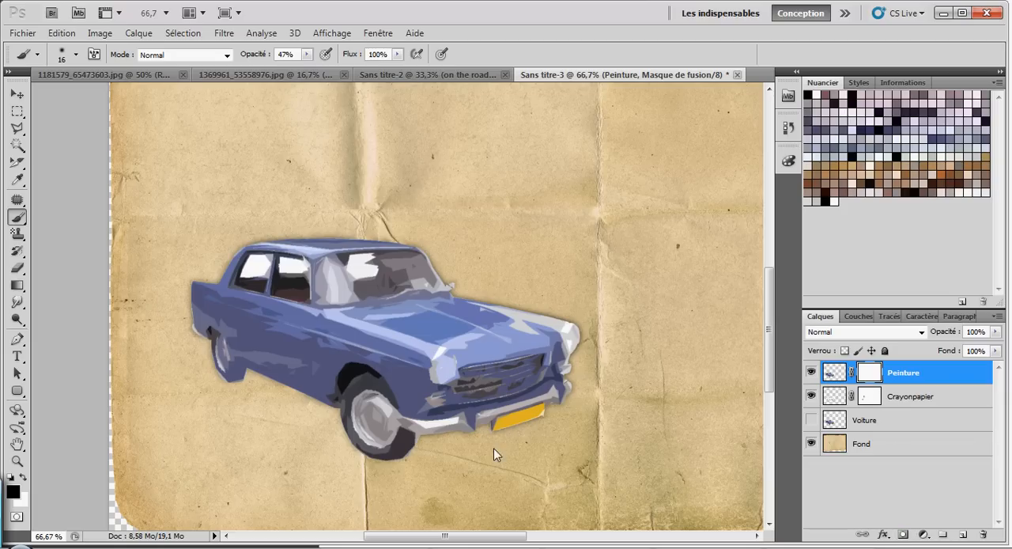
click(19, 288)
click(52, 285)
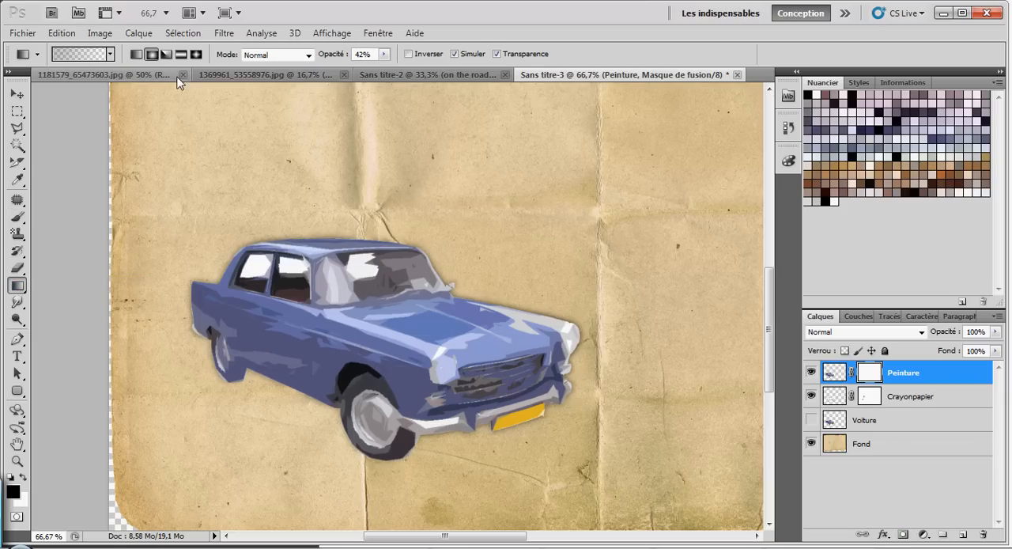
click(111, 54)
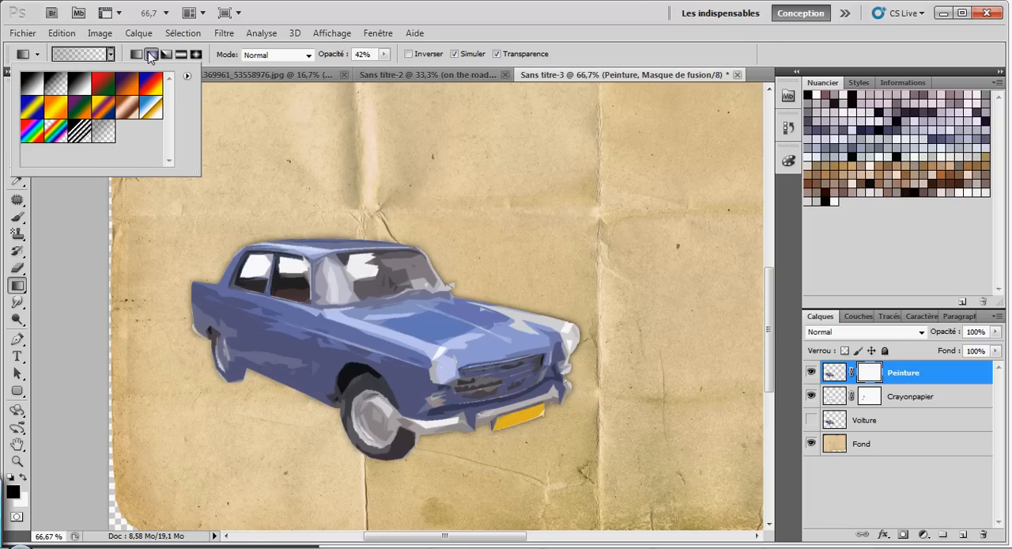
click(153, 57)
click(110, 54)
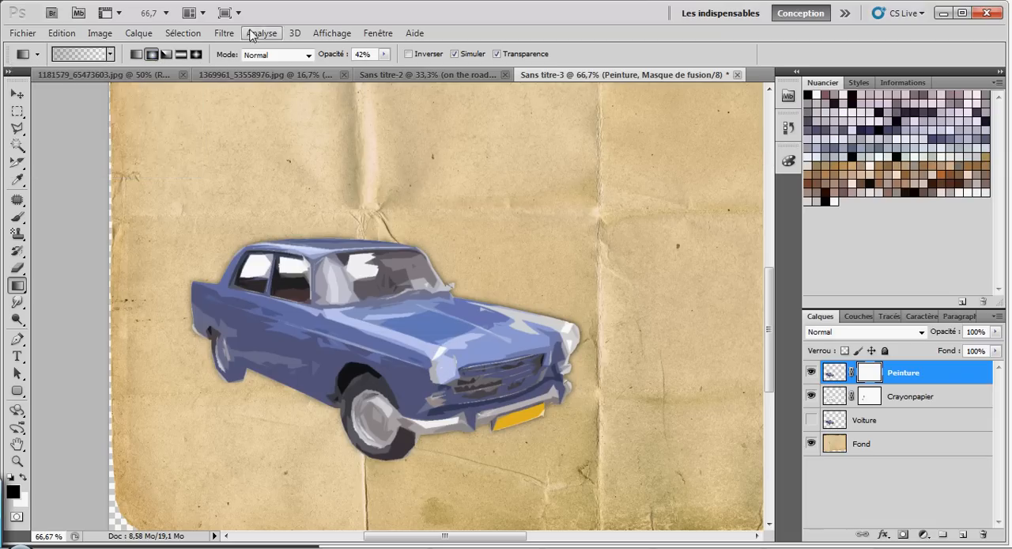
click(385, 54)
drag(378, 68, 424, 67)
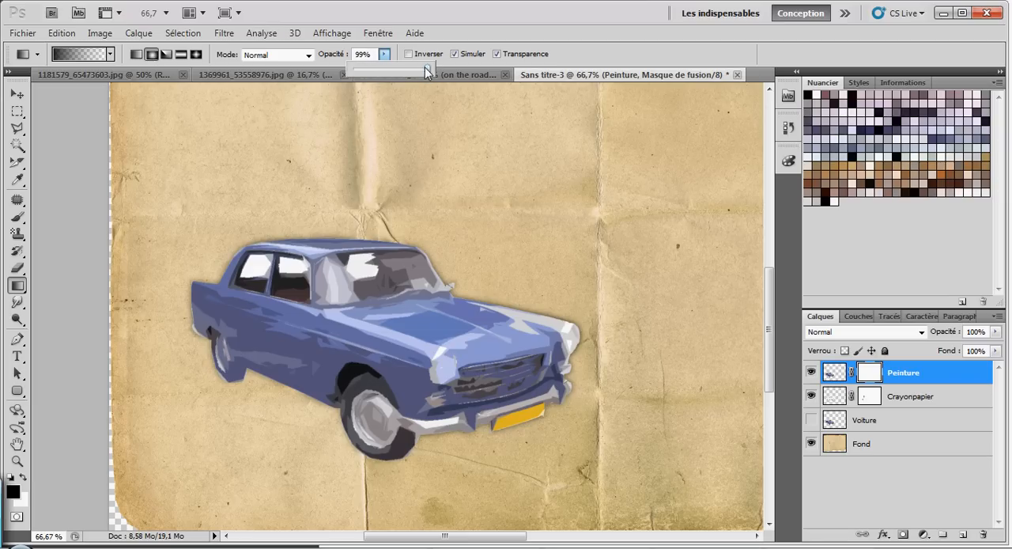
click(385, 56)
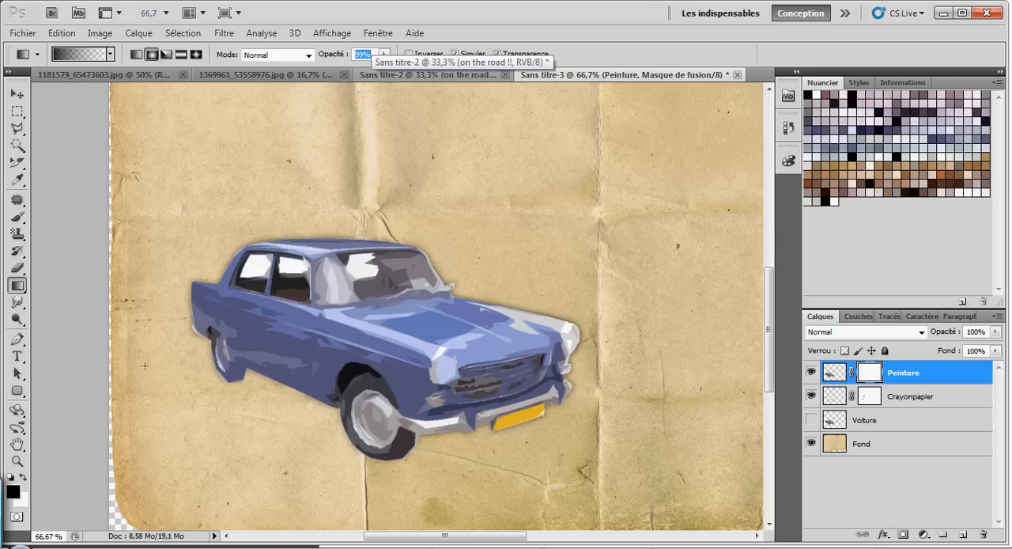
Step: Apply black radial gradients to the Peinture mask over the car's rear, doors, near windscreen edge and far headlight
mouse_move(158, 344)
mouse_down()
mouse_move(224, 364)
mouse_move(304, 252)
mouse_up()
drag(197, 237, 287, 365)
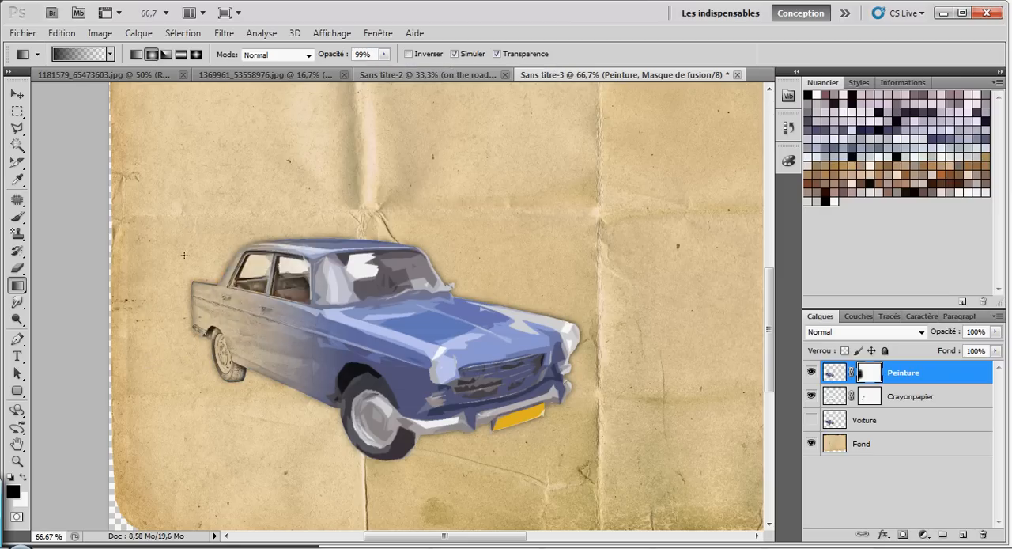
drag(172, 322, 294, 369)
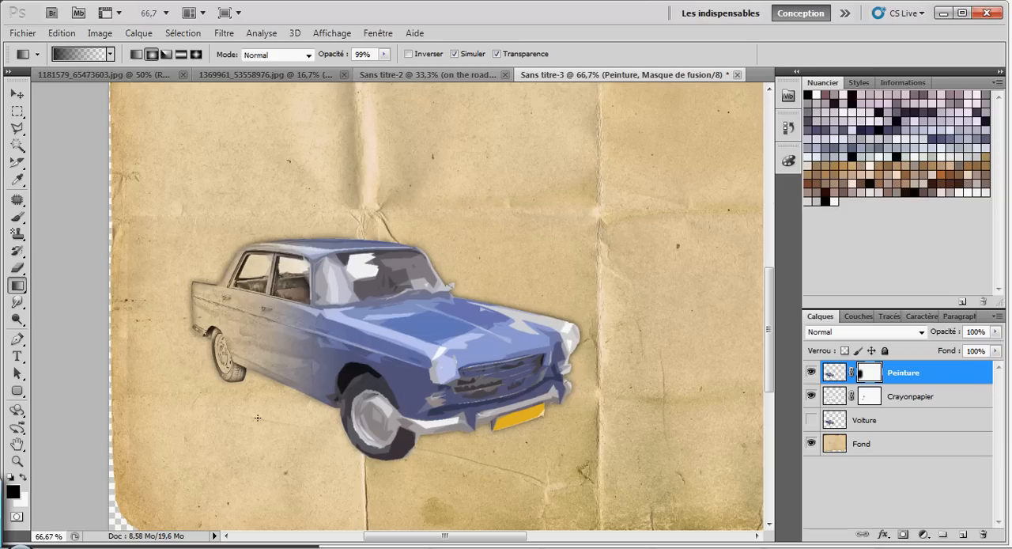
drag(313, 326, 352, 280)
drag(252, 320, 326, 408)
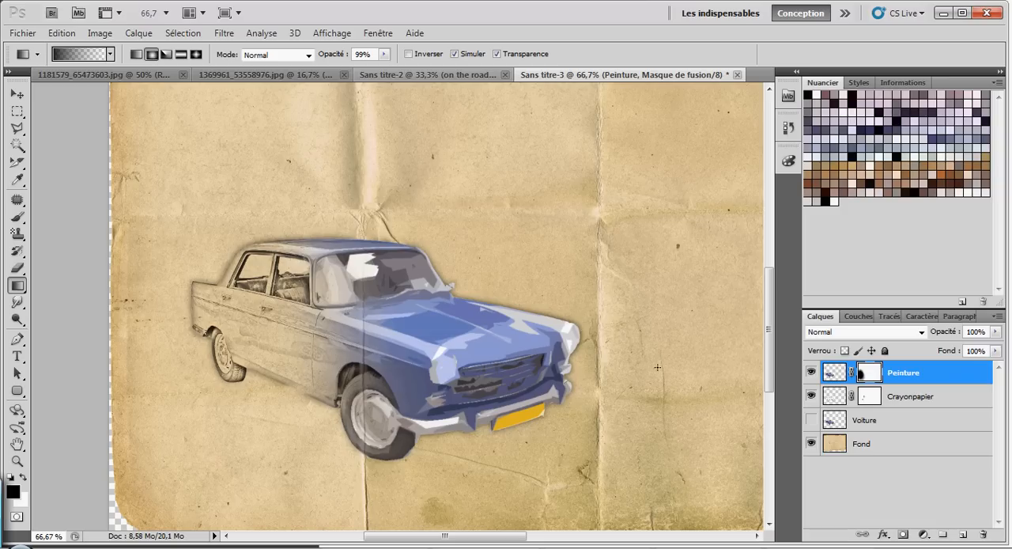
drag(555, 326, 588, 336)
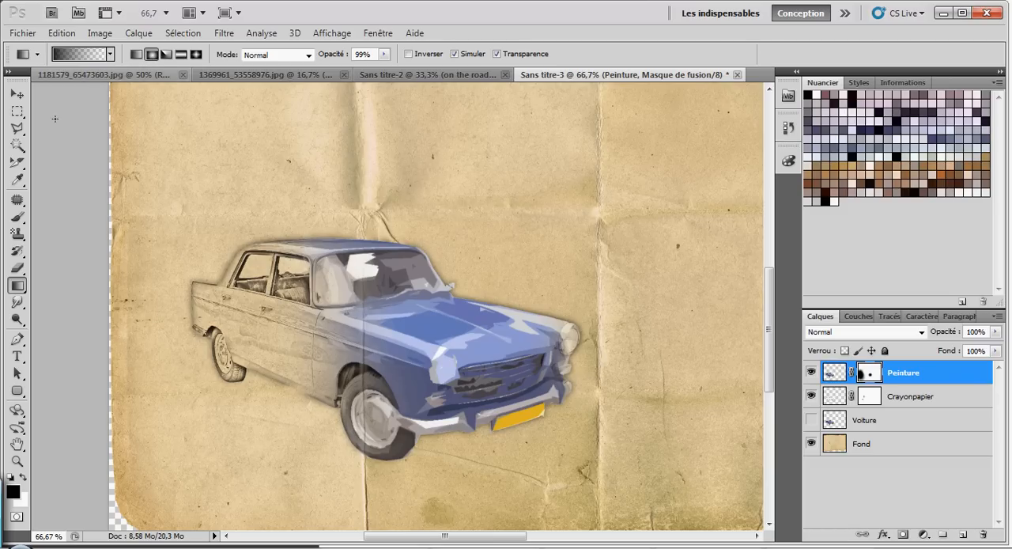
Step: Activate the Brush tool and set the 1121 paint-stroke tip to a size of 172 px
click(18, 217)
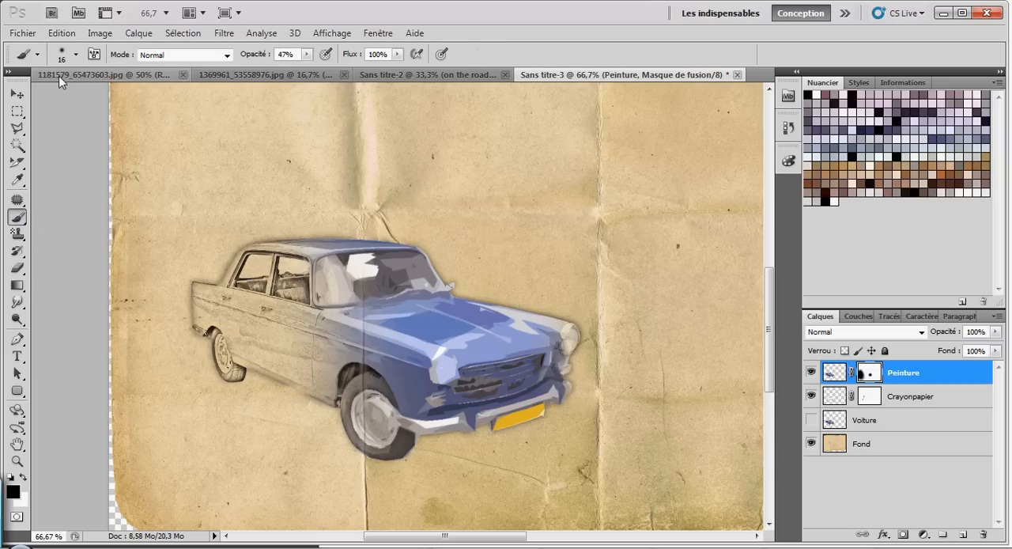
click(76, 54)
scroll(136, 190, down, 10)
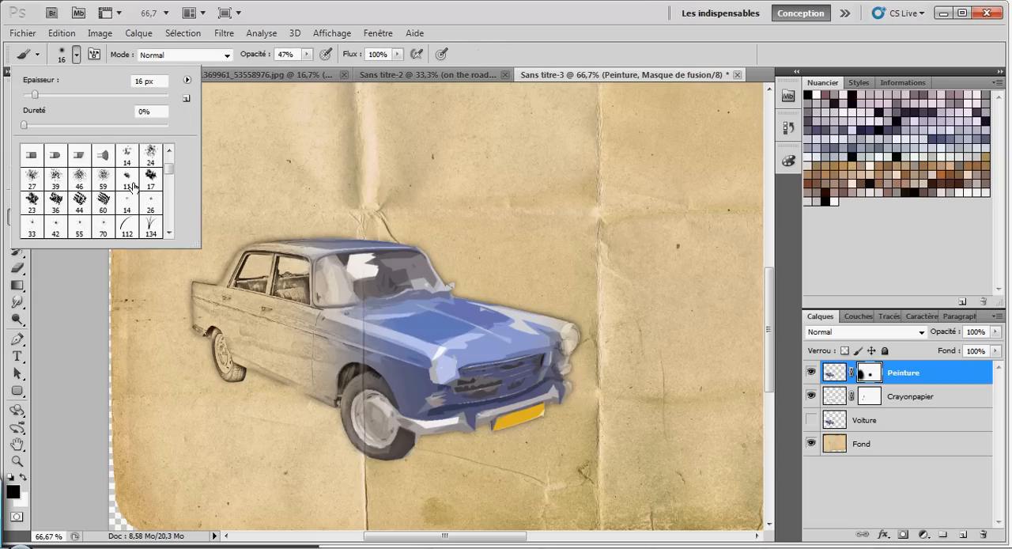
scroll(132, 183, down, 6)
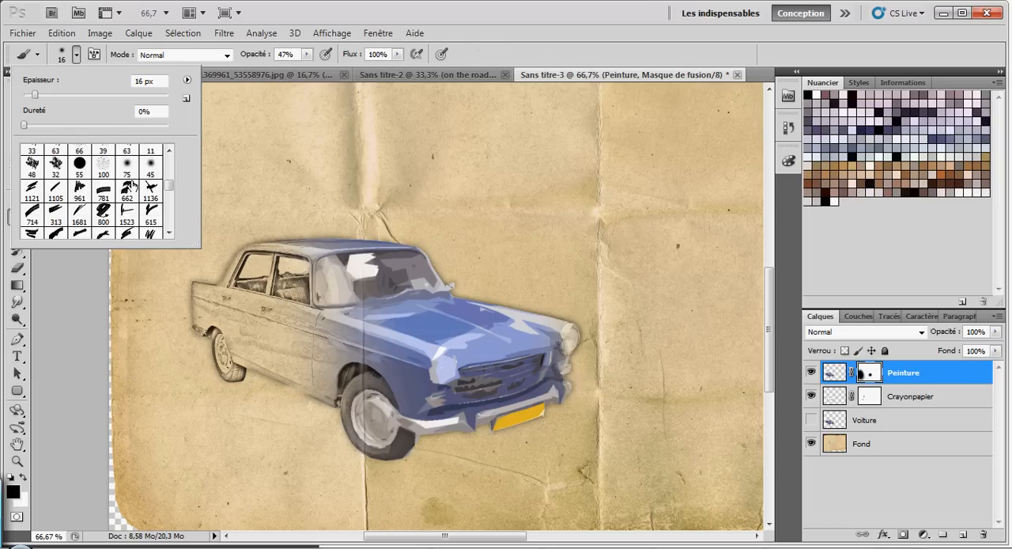
scroll(69, 185, up, 2)
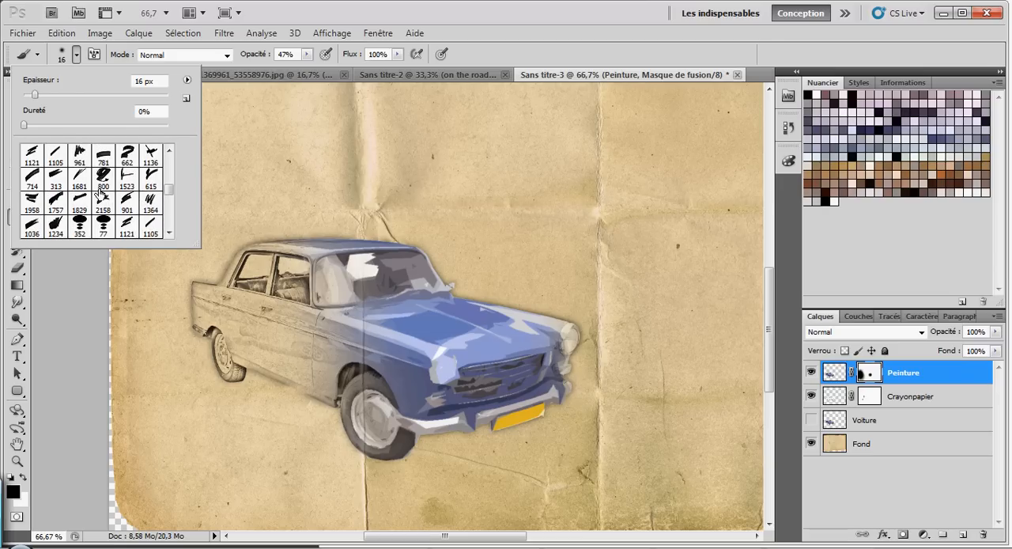
scroll(139, 191, down, 1)
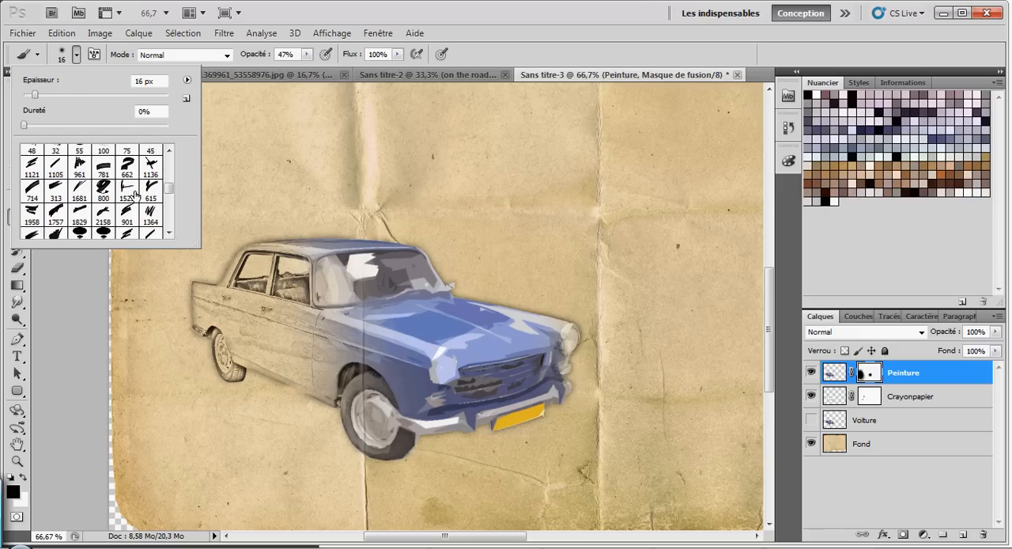
scroll(126, 205, down, 1)
scroll(52, 191, up, 1)
scroll(142, 207, up, 1)
scroll(63, 175, up, 1)
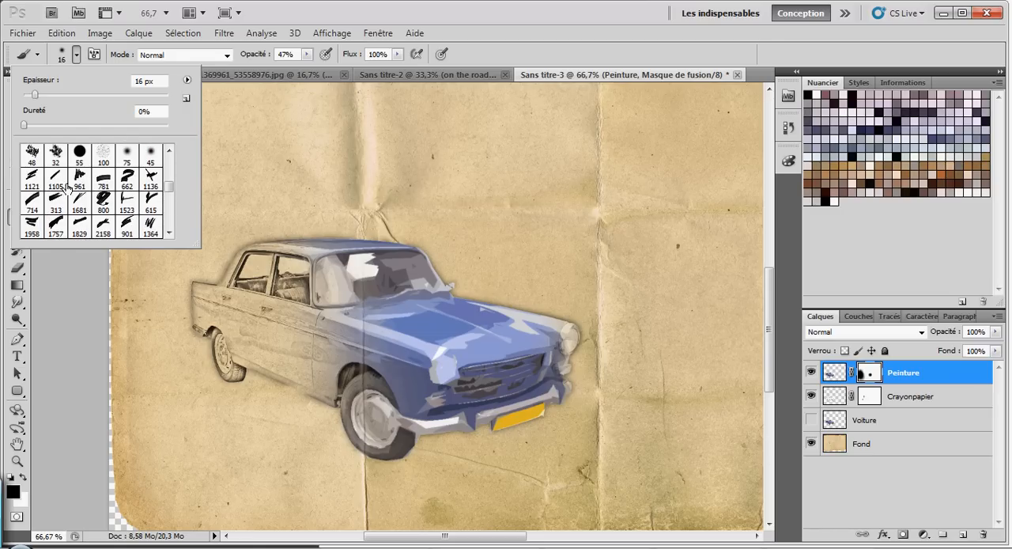
click(28, 180)
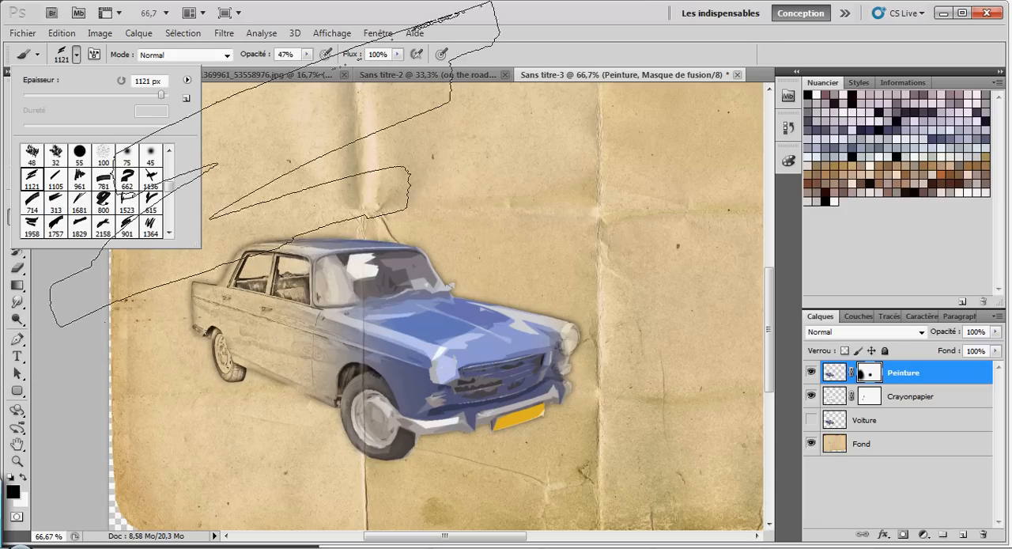
drag(131, 96, 121, 95)
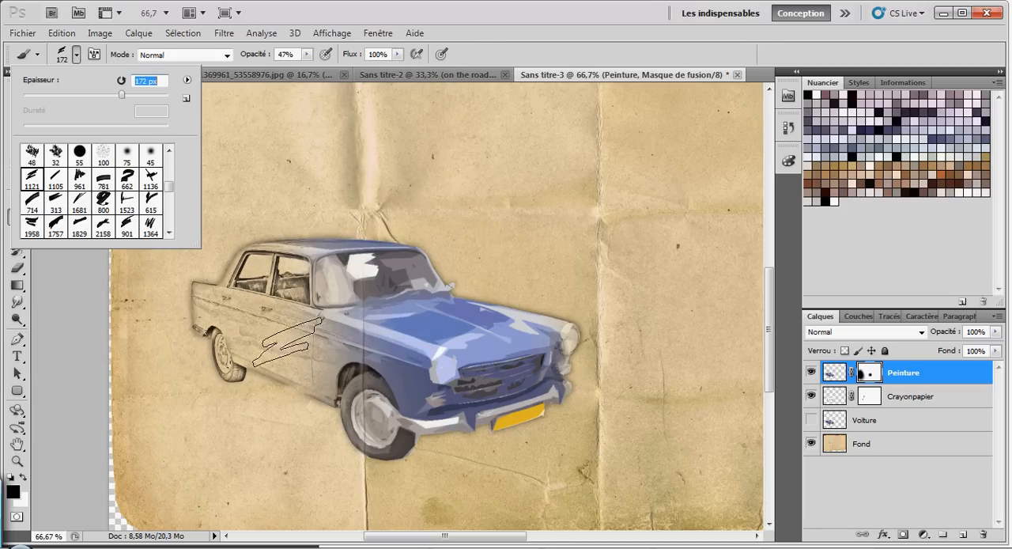
Step: Choose the 1958 paint-stroke brush tip and set its size to 911 px
scroll(114, 230, down, 4)
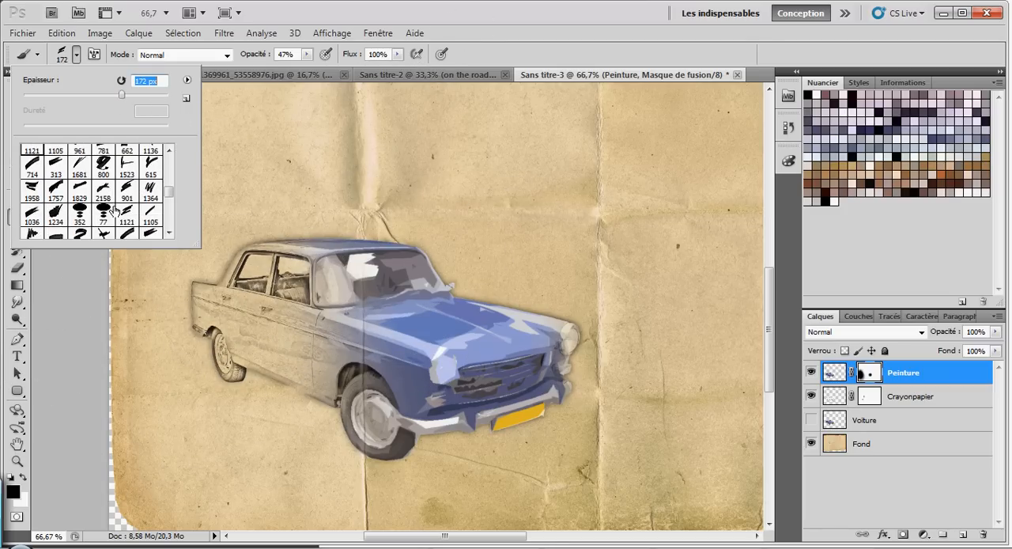
scroll(117, 198, down, 5)
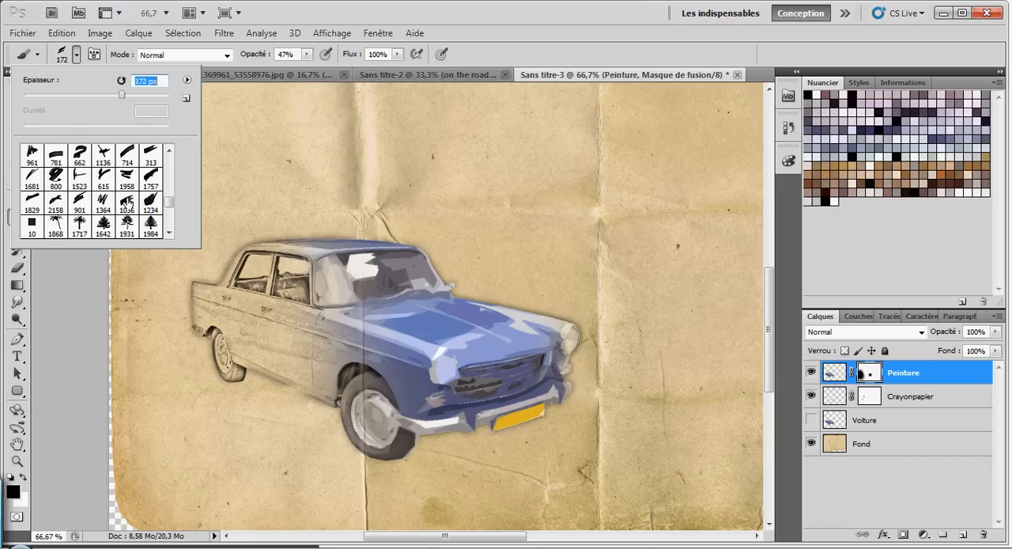
scroll(129, 201, up, 1)
click(125, 190)
click(131, 94)
drag(131, 97, 155, 102)
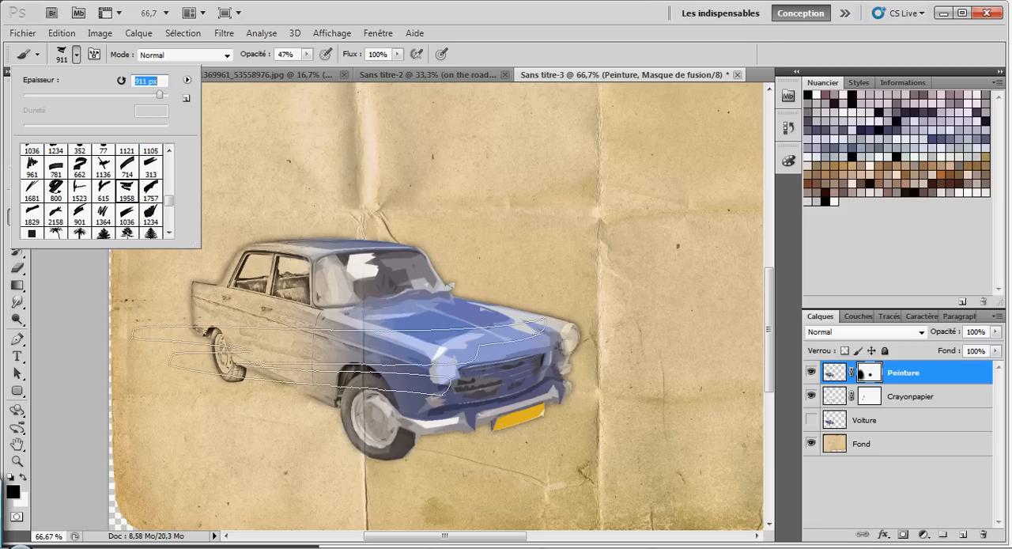
Step: Undo the black test stroke on the Peinture mask and stamp one in white at 47% opacity over the doors and front wing
key(Return)
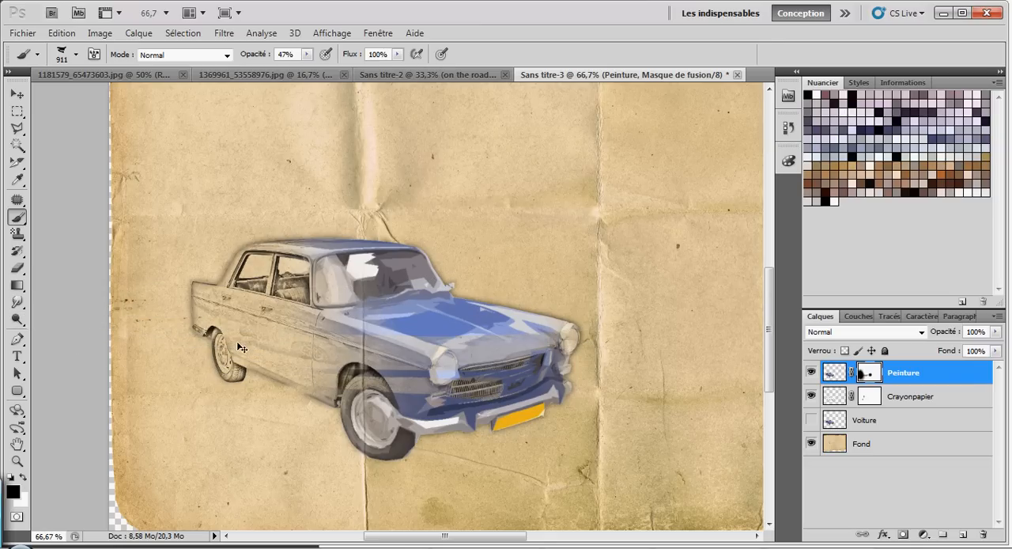
key(ctrl+z)
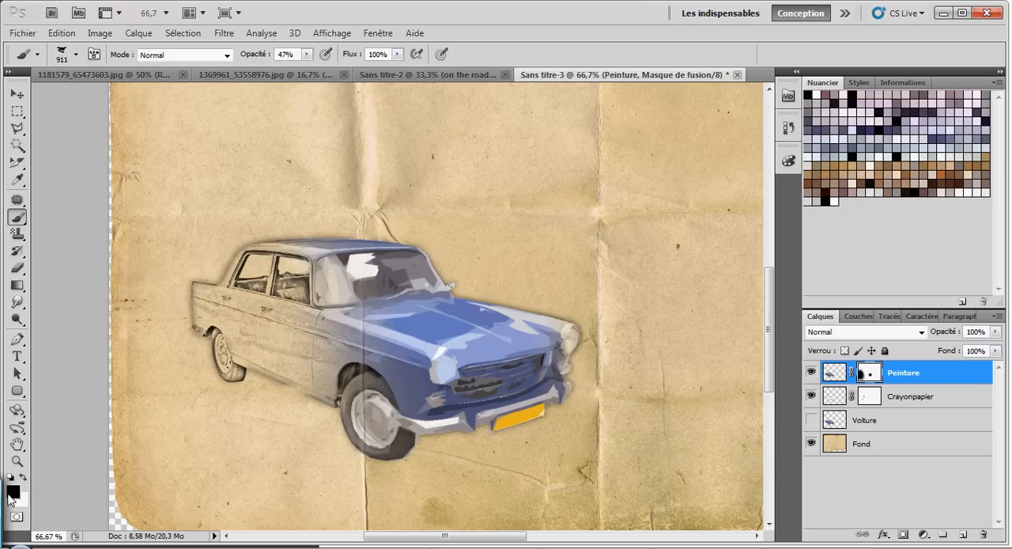
click(22, 477)
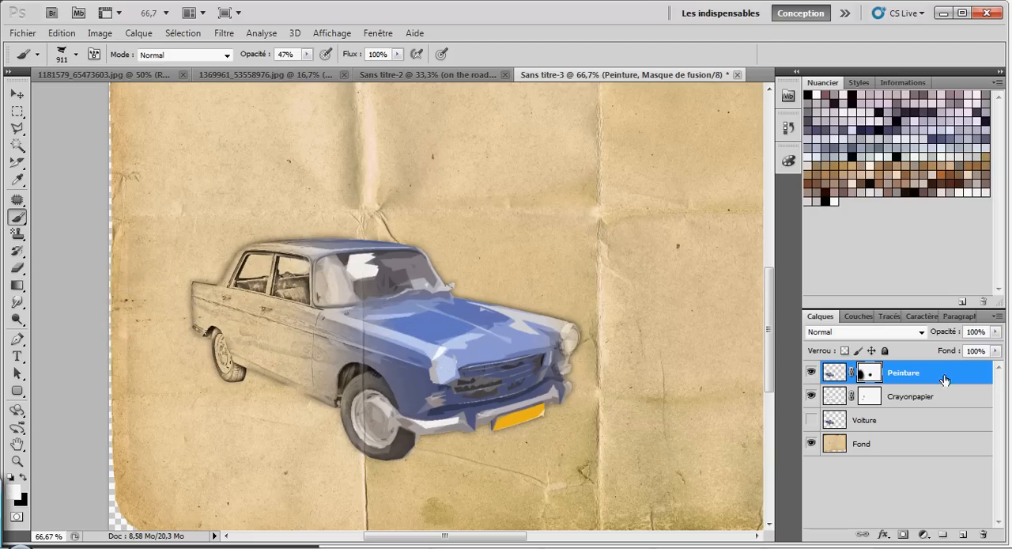
click(411, 356)
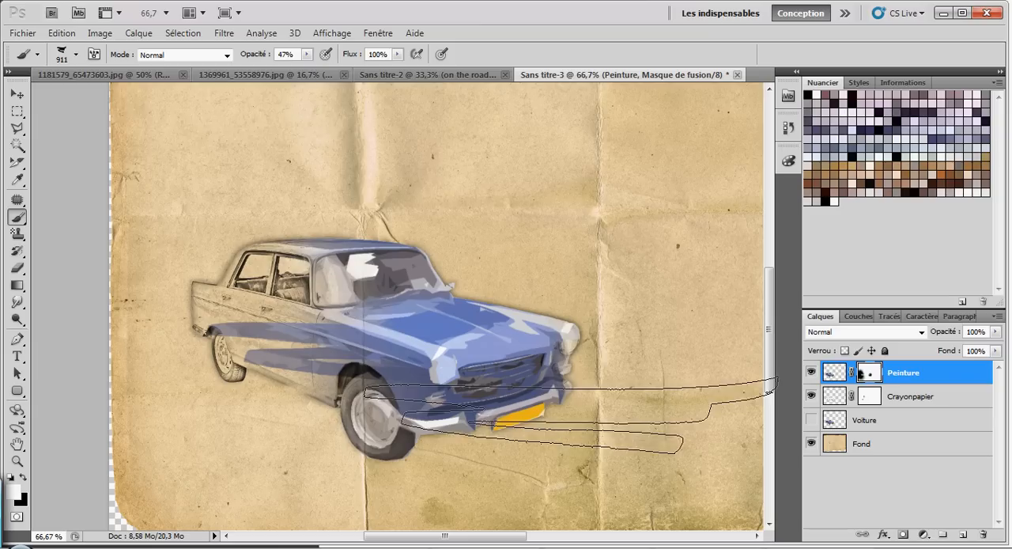
Step: Switch to the 1036 paint-stroke tip at 1036 px and stamp white on the Peinture mask over the rear wheel and lower doors
click(75, 54)
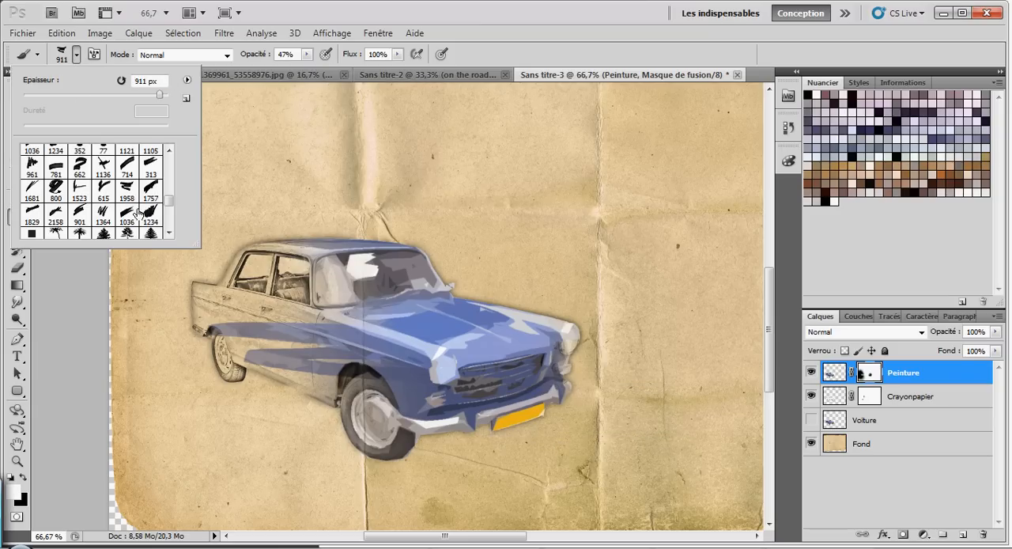
click(82, 188)
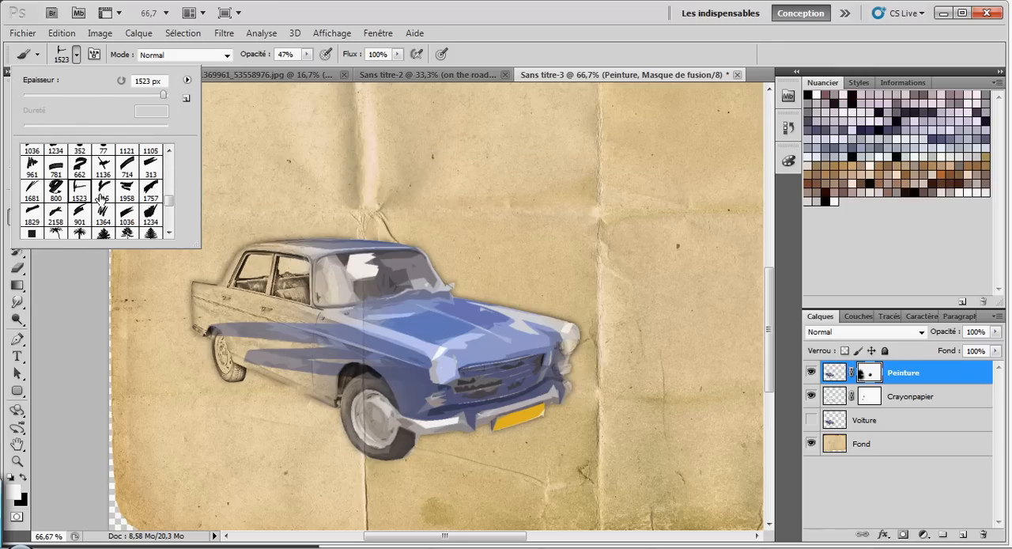
click(127, 212)
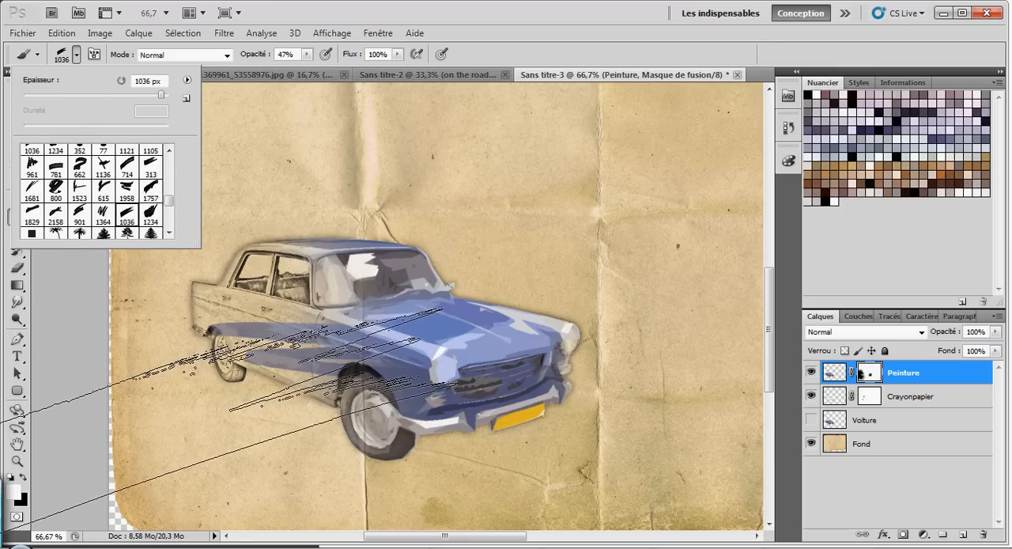
click(188, 442)
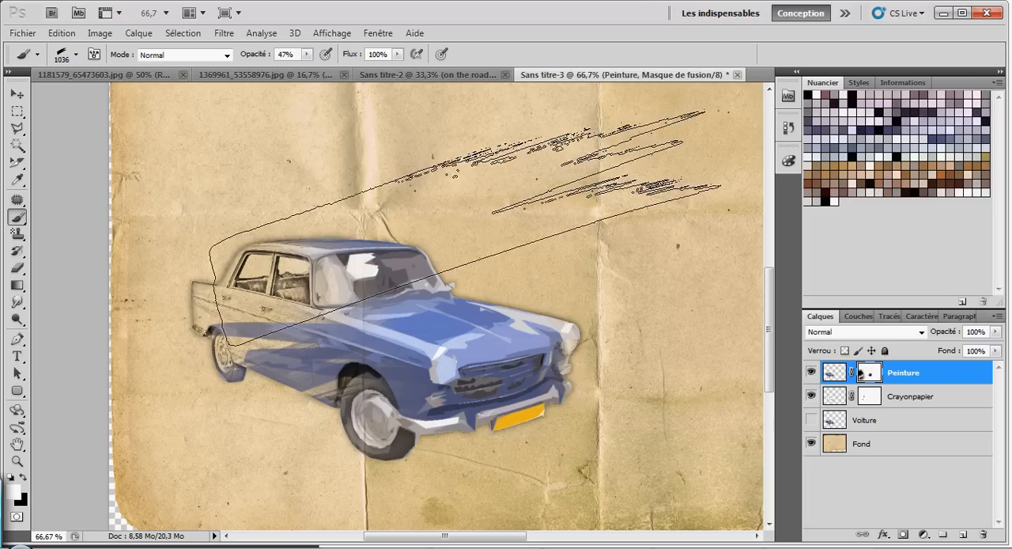
Step: Make the Voiture layer visible and move it above Peinture, with all the other layers shown
click(812, 372)
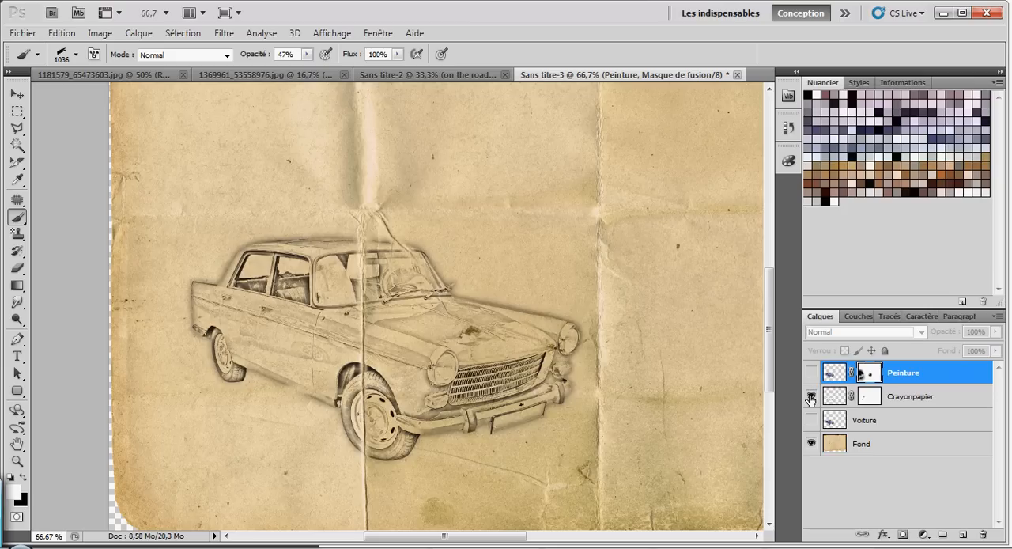
click(811, 396)
click(812, 420)
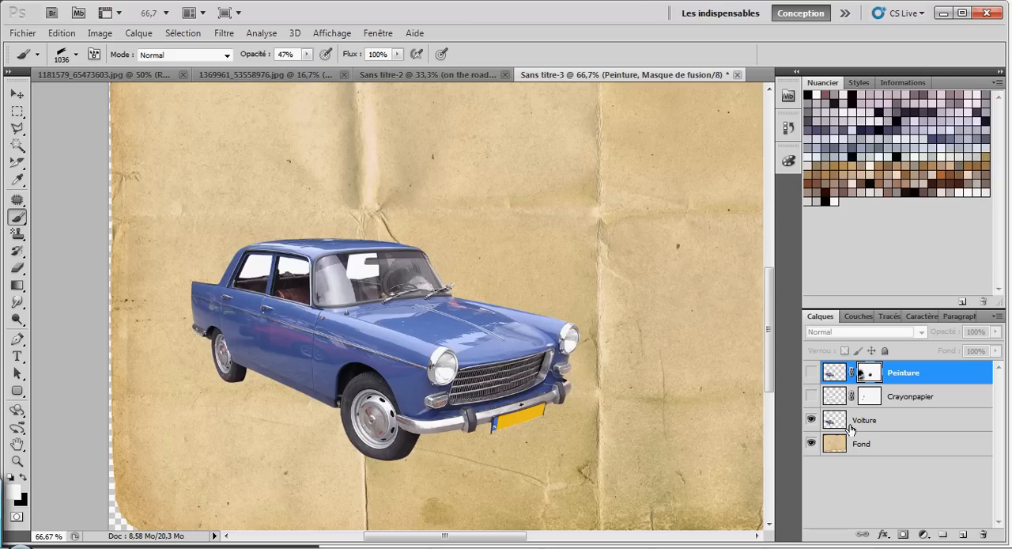
click(874, 425)
click(811, 396)
click(811, 372)
drag(870, 429, 870, 364)
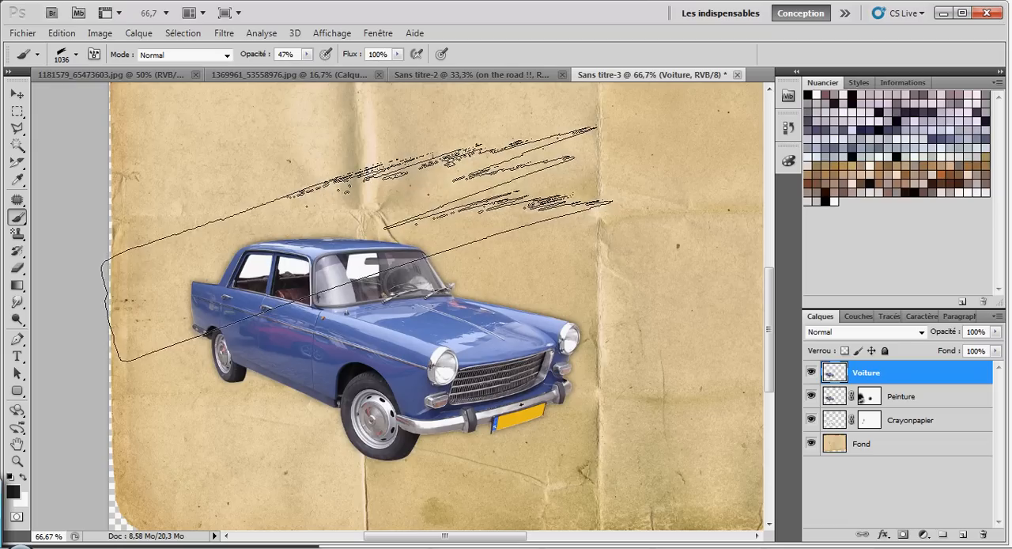
Step: Add a layer mask to Voiture and compare the composition with that layer hidden and shown
click(903, 534)
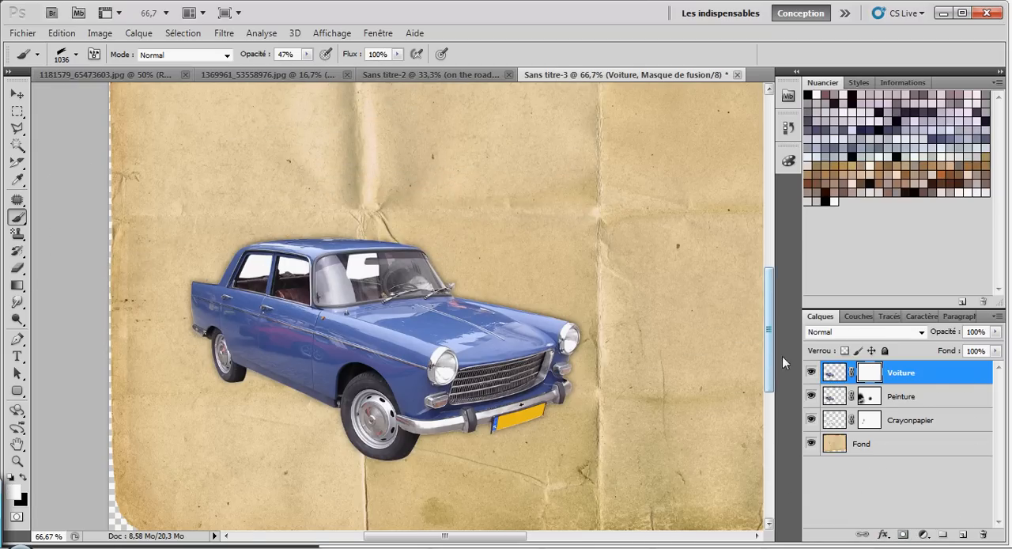
click(811, 373)
click(811, 372)
click(811, 373)
click(810, 372)
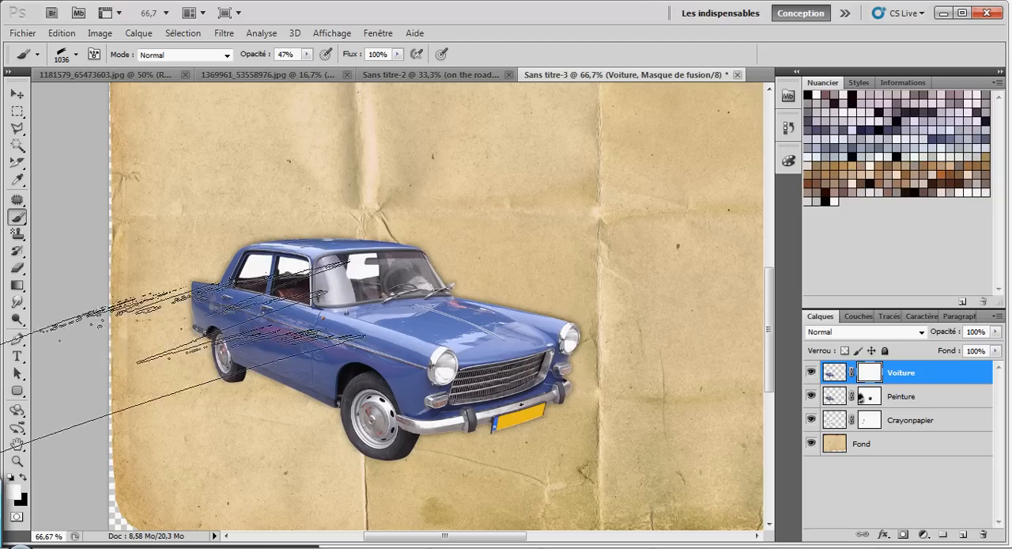
Step: Select a rectangle around the rear half of the car, fill it with black on the Voiture mask and deselect
click(18, 112)
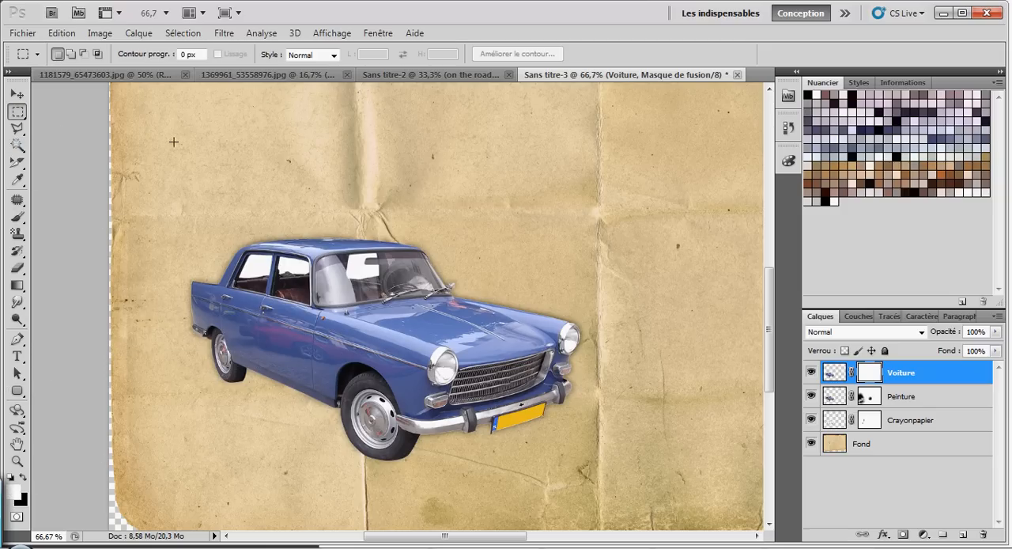
drag(239, 273, 367, 528)
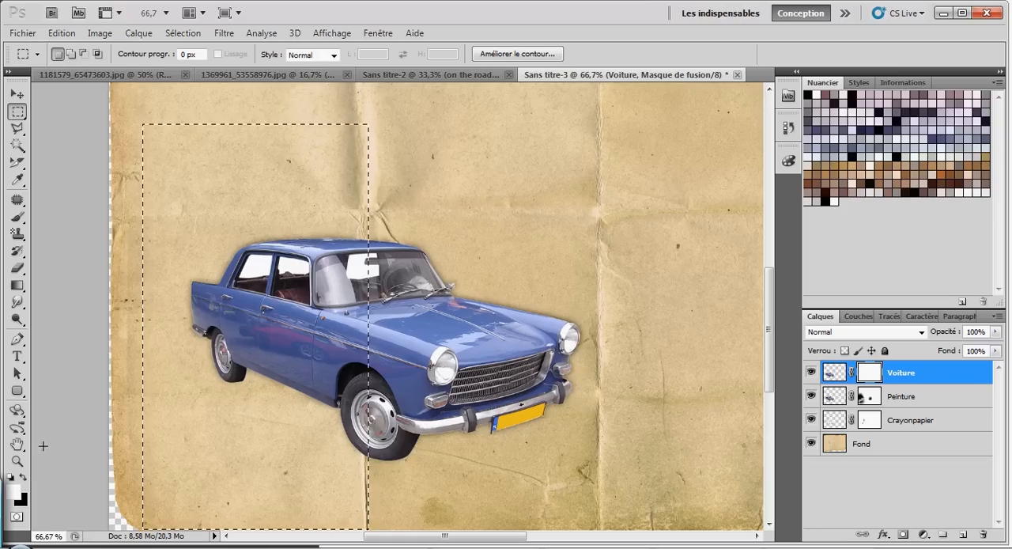
click(22, 479)
drag(17, 284, 79, 299)
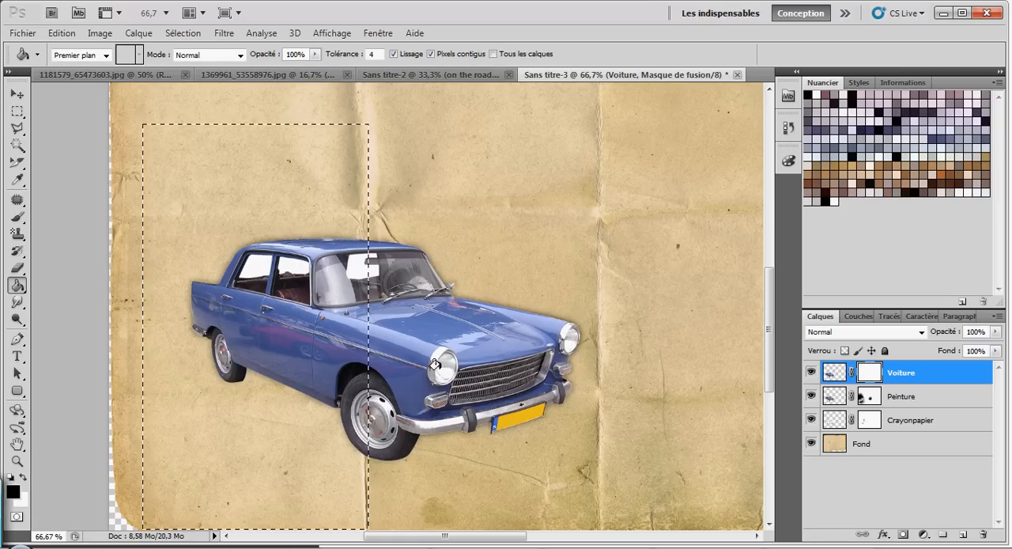
click(328, 288)
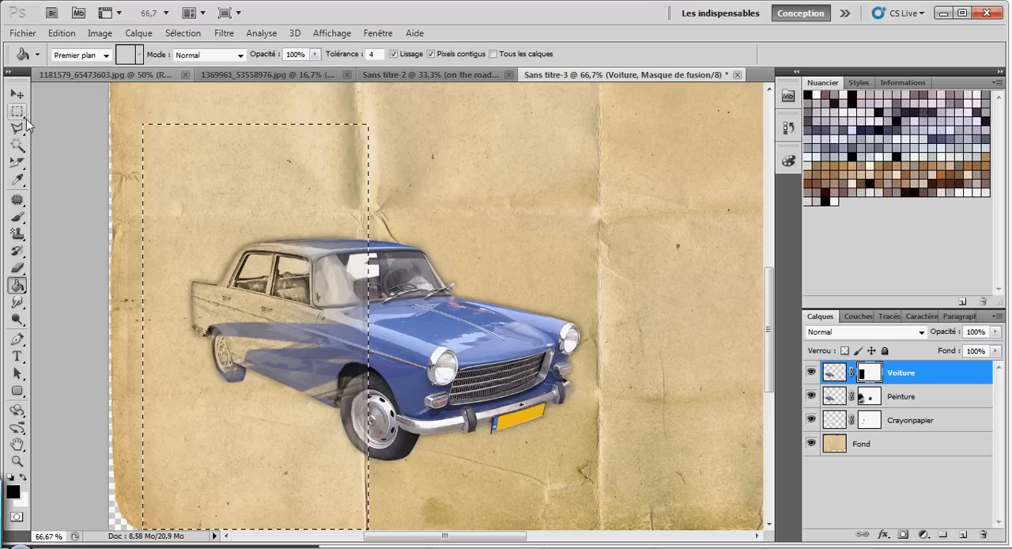
click(17, 111)
click(40, 99)
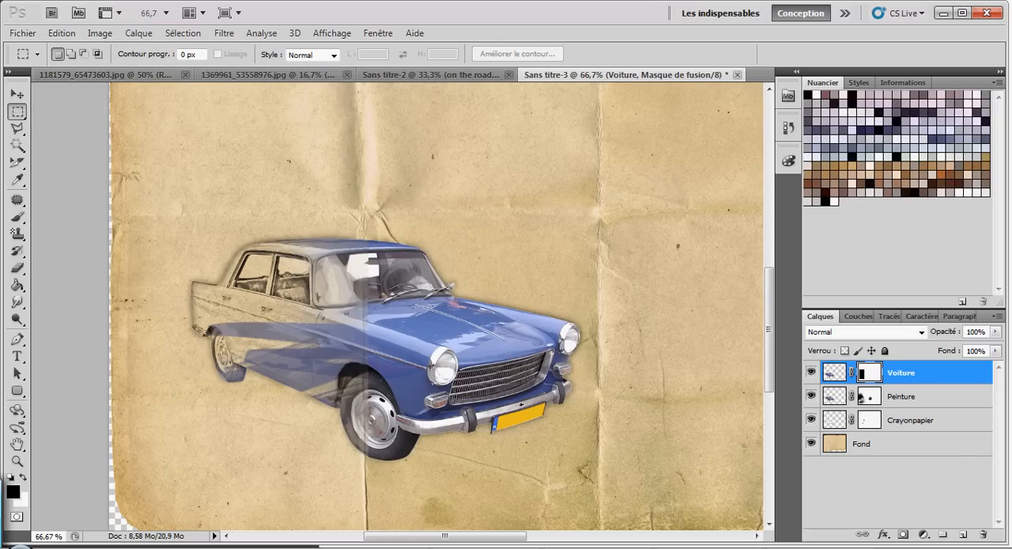
Step: Hide the Voiture and Crayonpapier layers and target the Peinture layer's mask
click(811, 373)
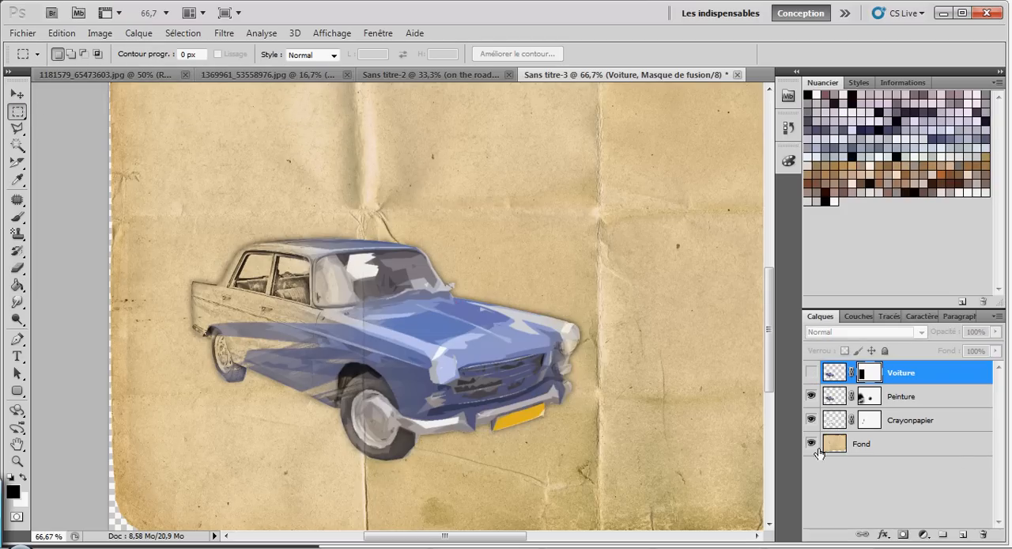
click(811, 420)
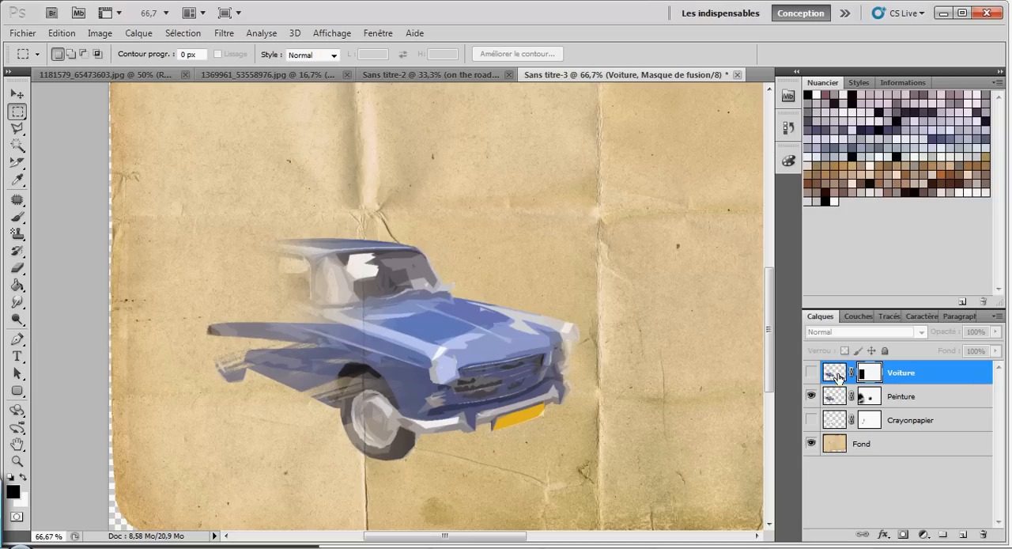
click(873, 398)
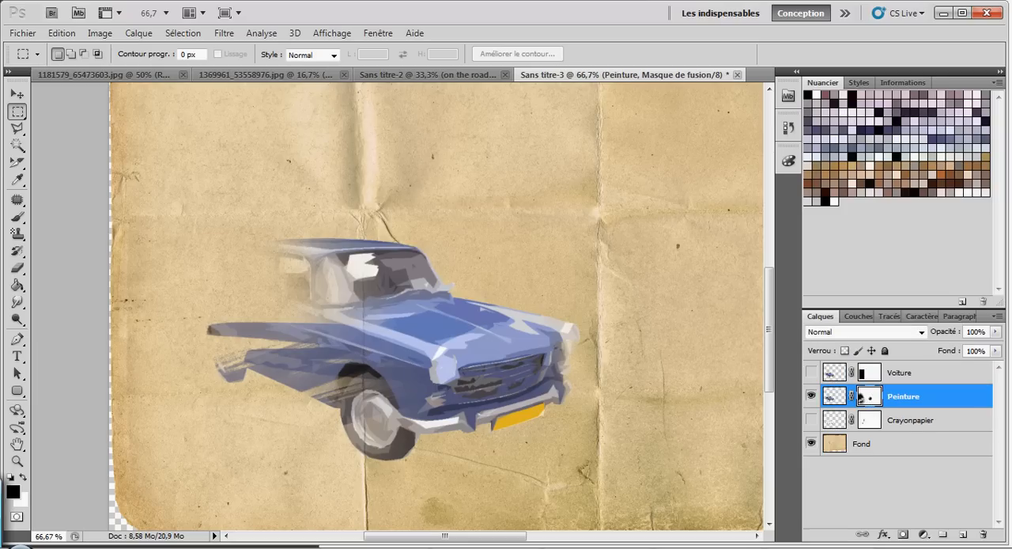
Step: Set up a soft round brush with a size of 22 px and 0% hardness
key(b)
click(77, 54)
drag(170, 198, 166, 137)
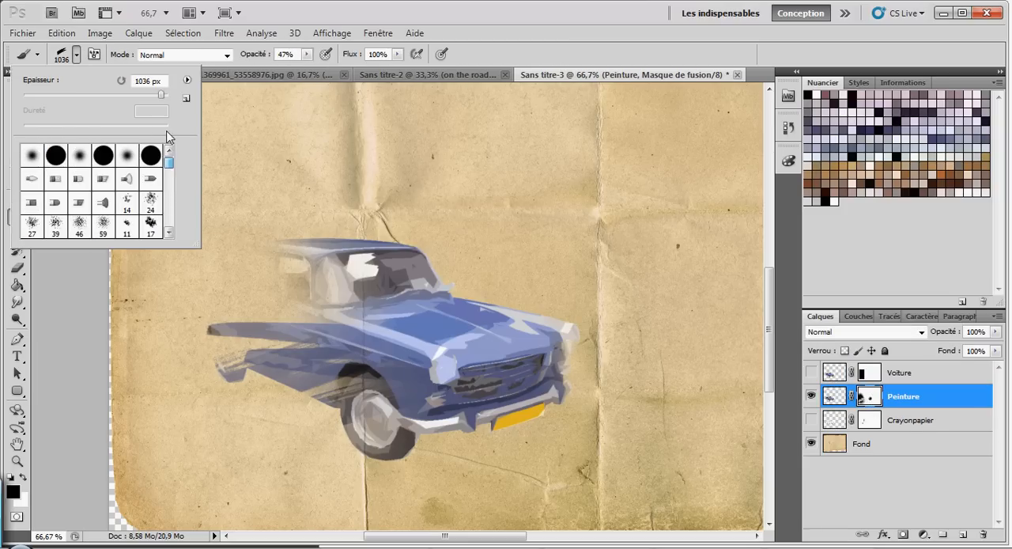
click(80, 155)
drag(120, 97, 56, 98)
click(39, 94)
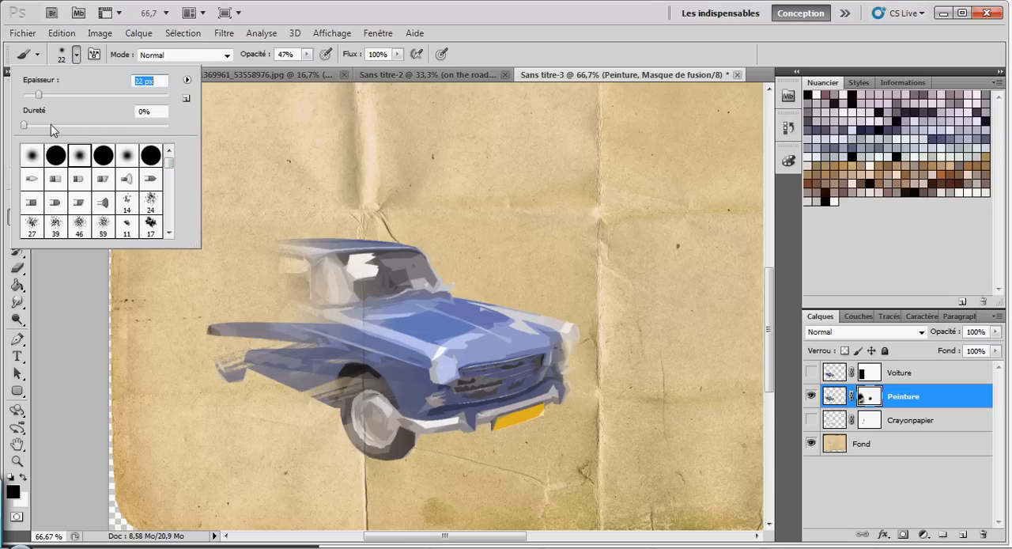
click(76, 54)
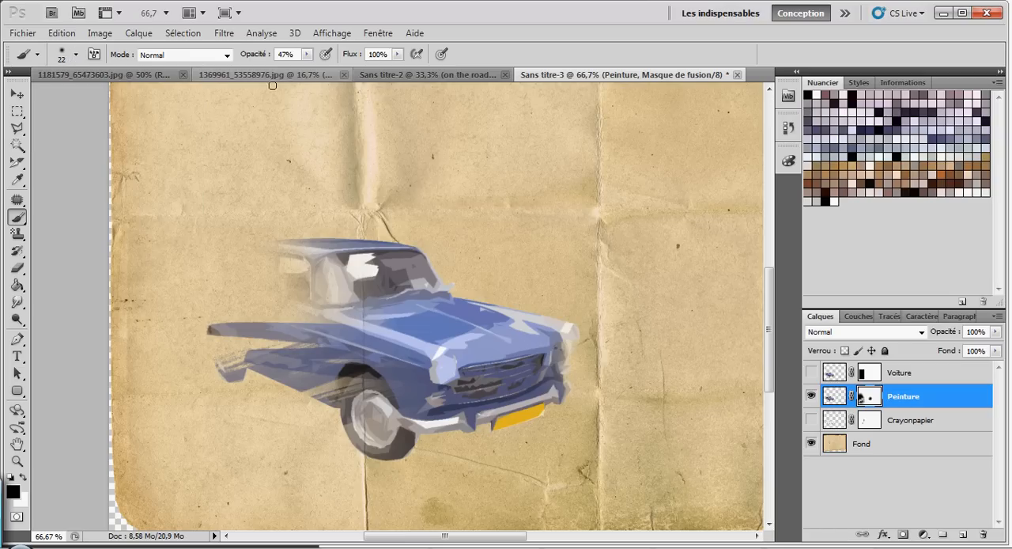
Step: Set the brush opacity to 28% and paint black on the Peinture mask along the vertical paper crease, from roof to front wheel
click(309, 54)
click(293, 69)
click(310, 56)
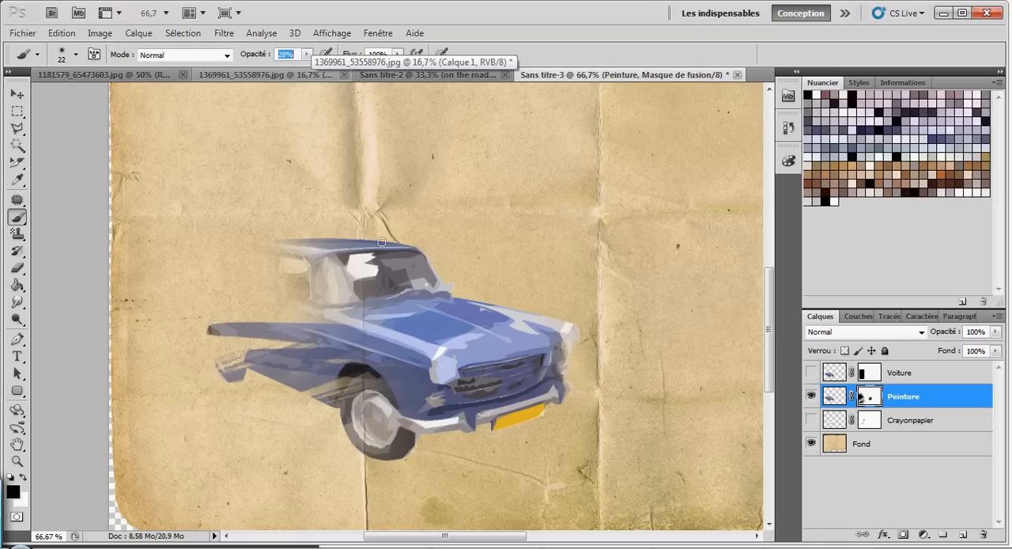
mouse_move(368, 235)
mouse_down()
mouse_move(365, 263)
mouse_move(364, 225)
mouse_move(363, 268)
mouse_move(368, 224)
mouse_move(358, 409)
mouse_up()
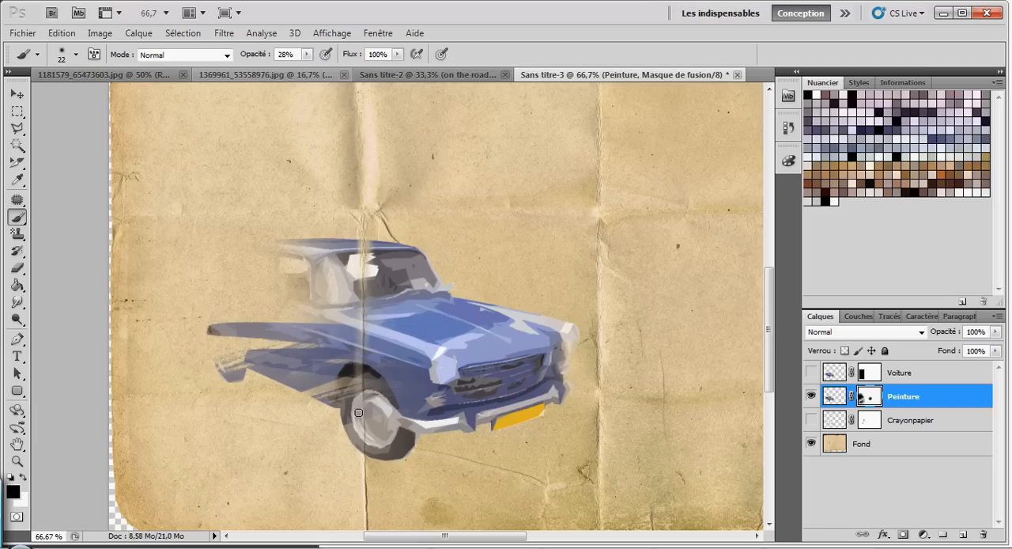
mouse_move(360, 355)
mouse_down()
mouse_move(370, 450)
mouse_move(362, 403)
mouse_move(363, 441)
mouse_up()
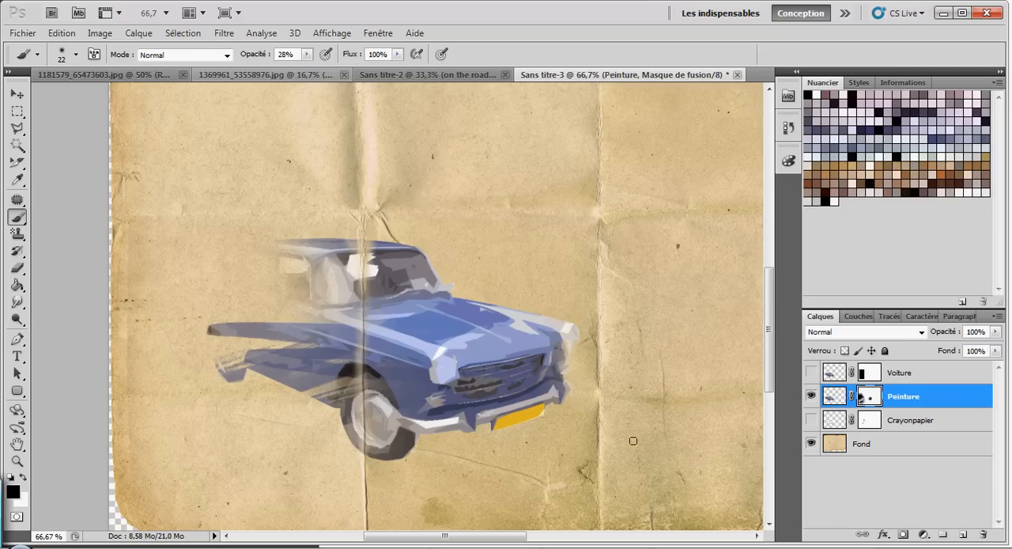
Step: Show the Crayonpapier and Voiture layers and fade the photo's front wheel, headlights, grille and bumper with gradients on the Voiture mask
click(811, 420)
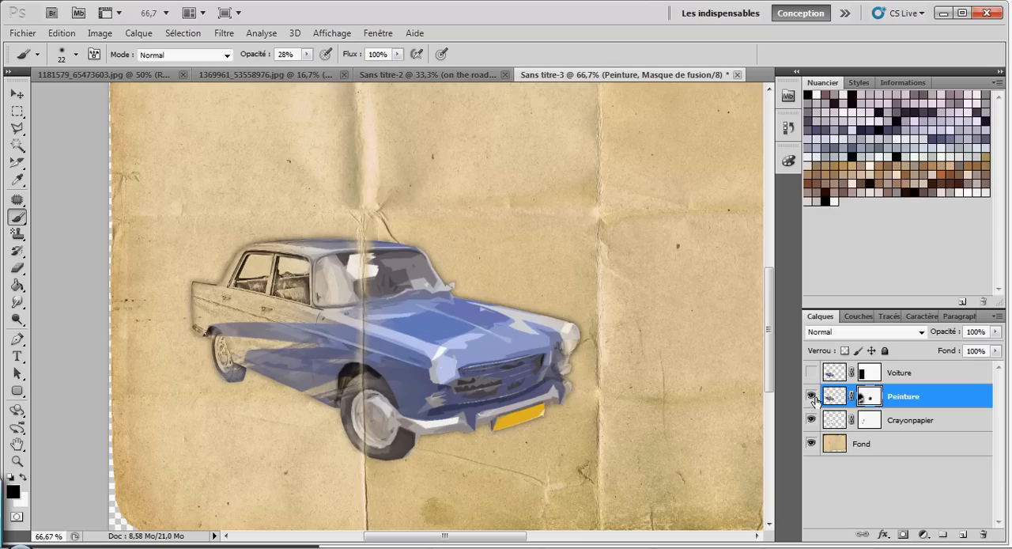
click(809, 372)
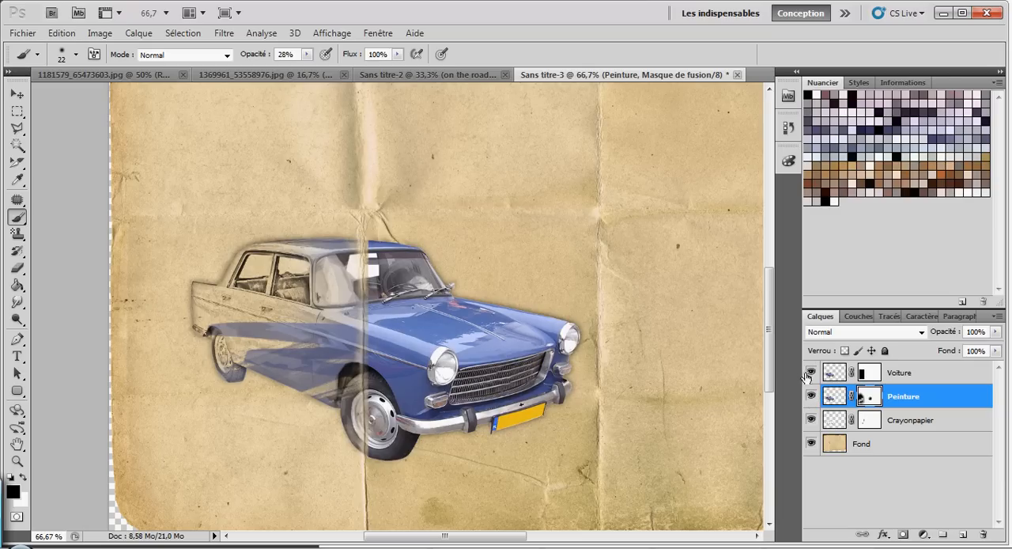
click(870, 373)
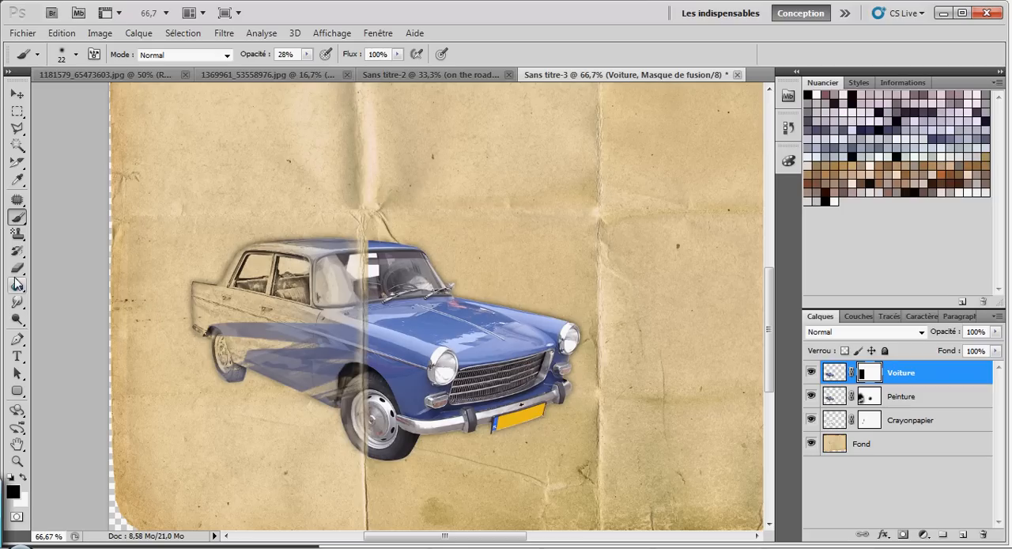
drag(17, 285, 58, 286)
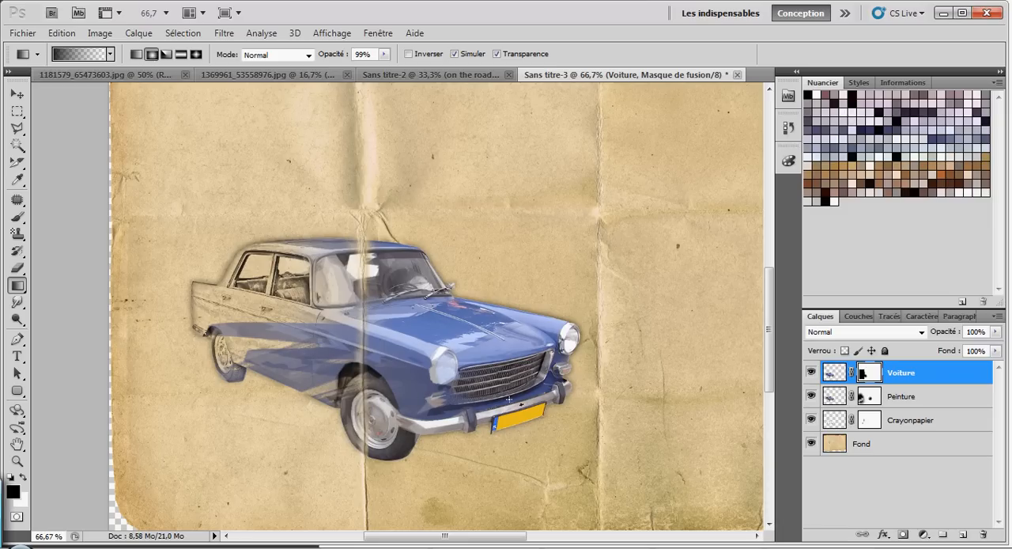
drag(503, 412, 479, 428)
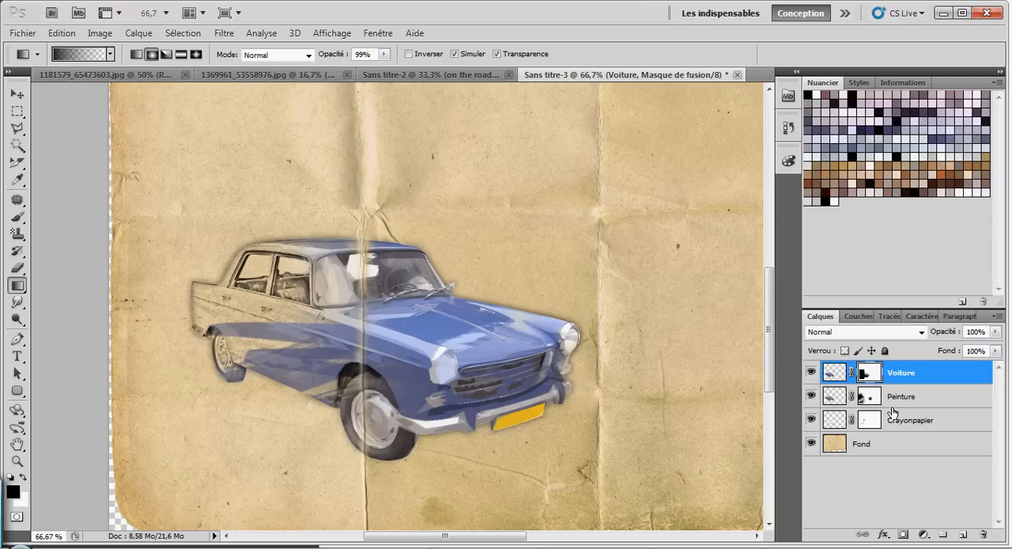
Step: Try the Produit blend mode on the Peinture layer with Voiture hidden, and restore Normal mode and Voiture's visibility
click(810, 396)
click(810, 396)
click(810, 372)
click(840, 402)
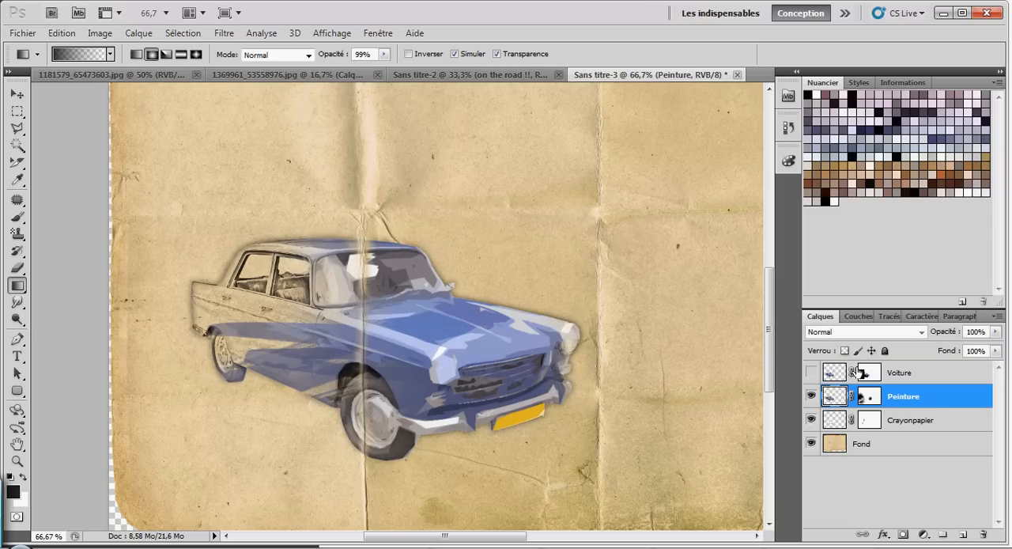
click(866, 332)
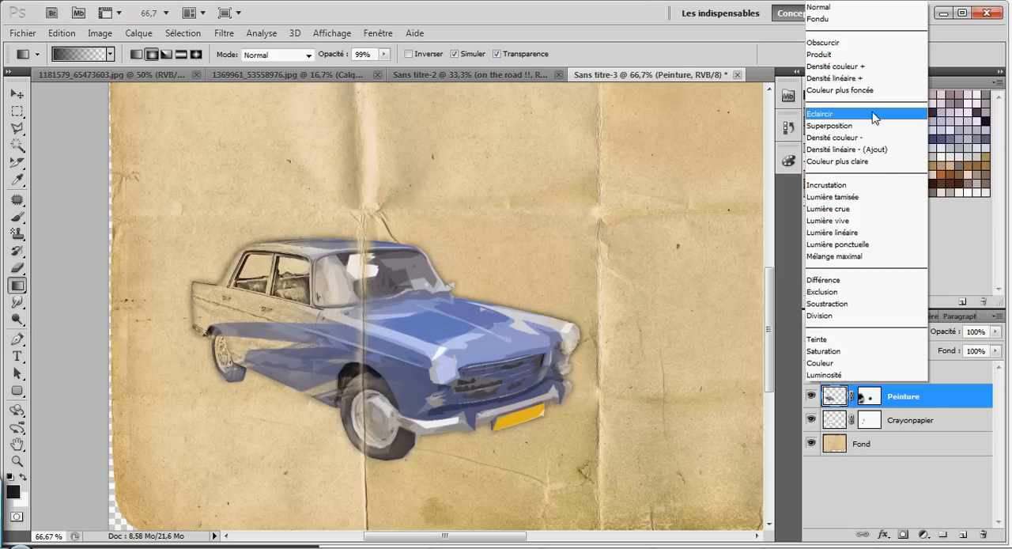
click(860, 55)
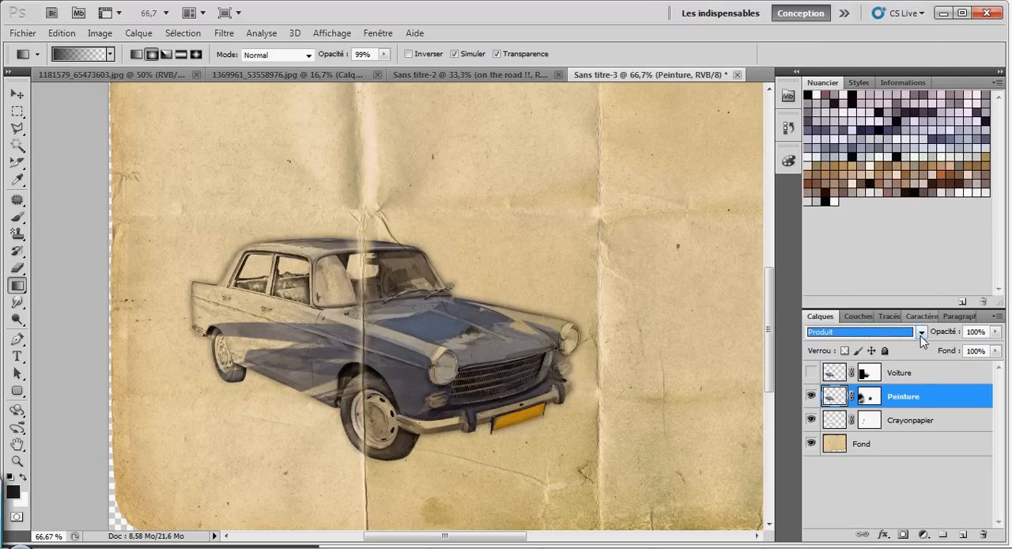
click(914, 333)
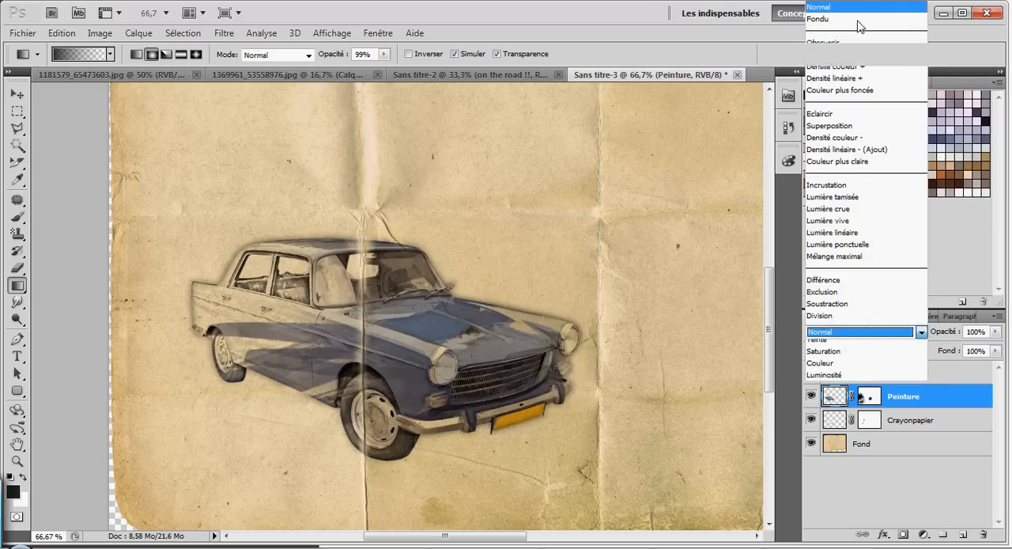
click(821, 7)
click(811, 374)
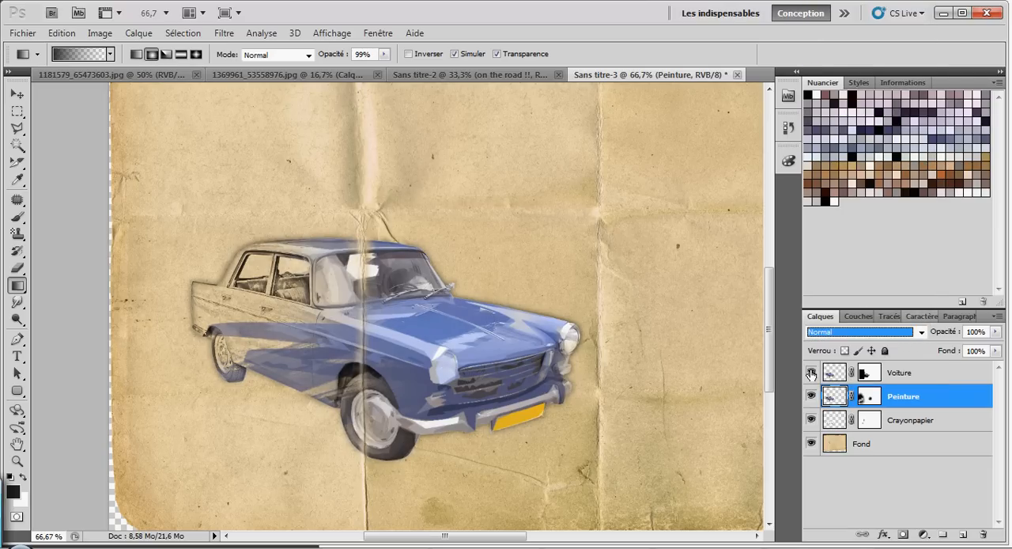
Step: Duplicate the Voiture, Peinture and Crayonpapier layers together and merge the three copies into a single layer
click(915, 380)
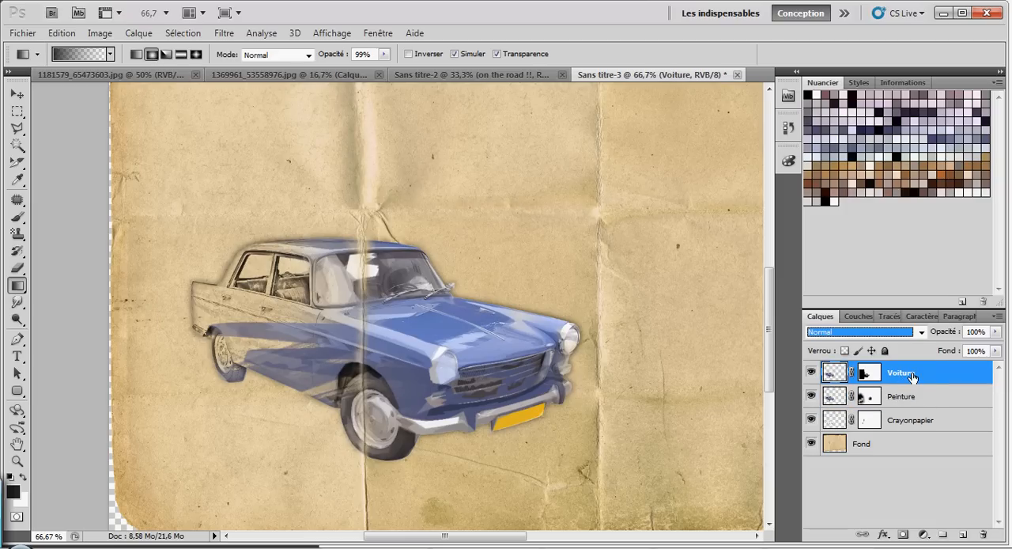
shift+click(905, 421)
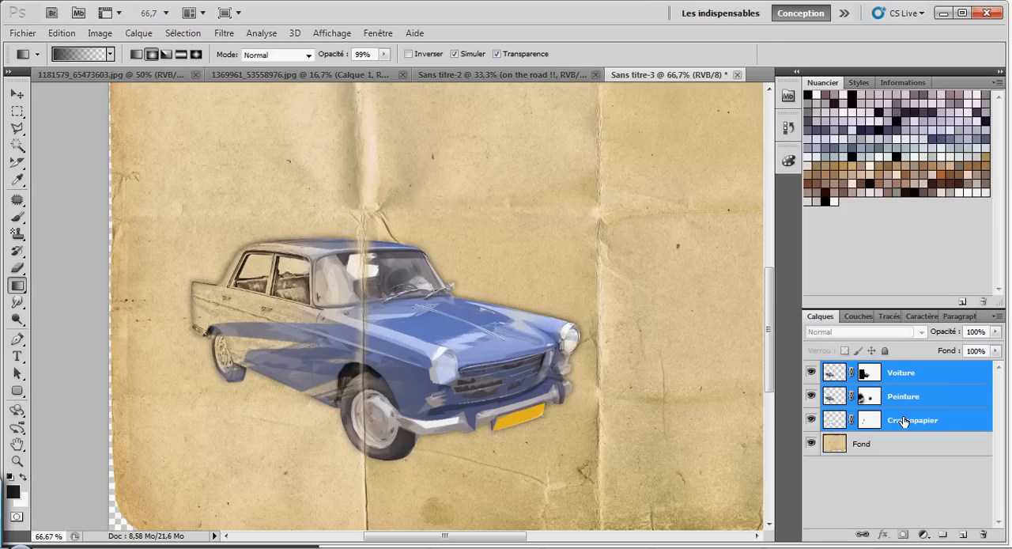
right_click(910, 376)
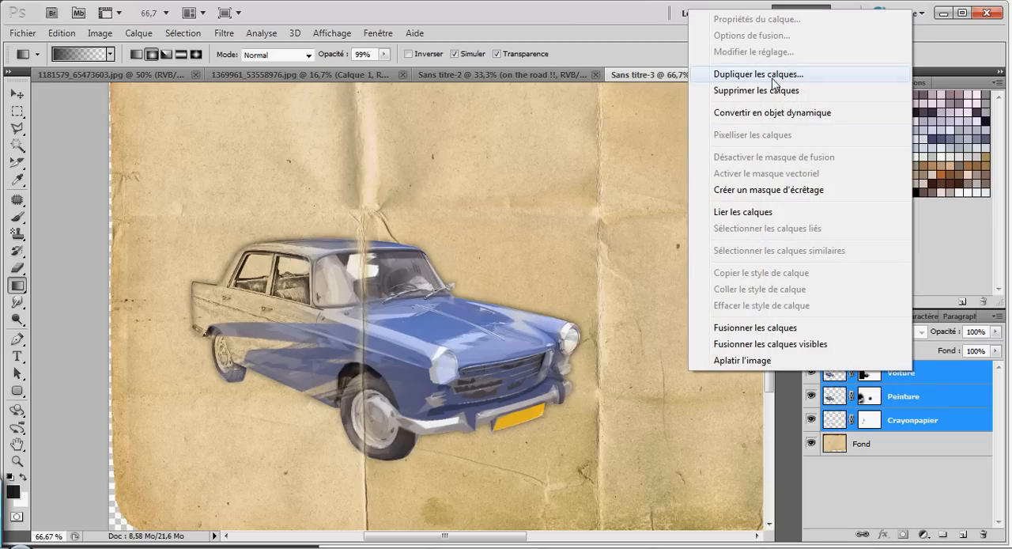
click(772, 81)
click(640, 173)
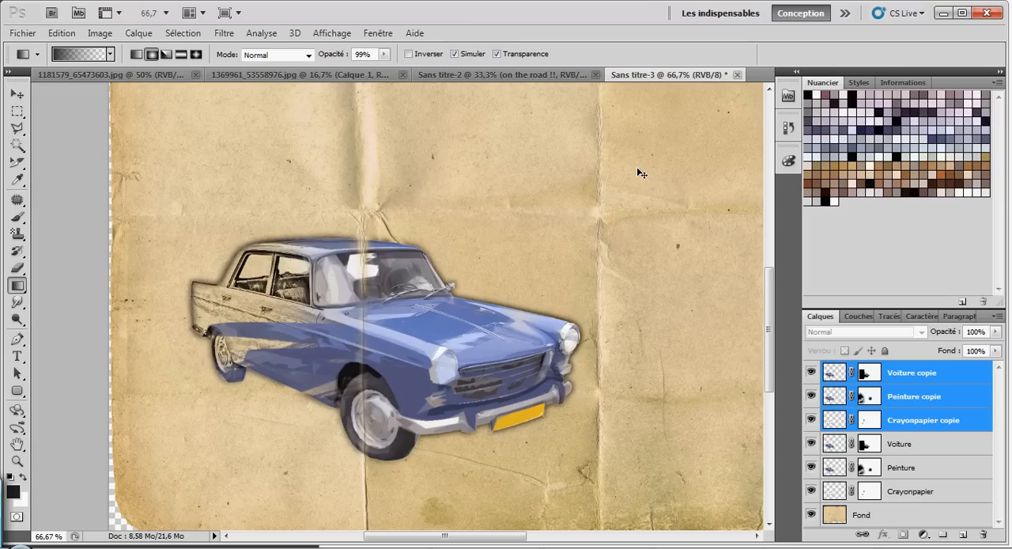
key(ctrl+e)
Step: Hide the three original car layers and set the merged copy's blend mode to Produit
click(811, 420)
click(810, 444)
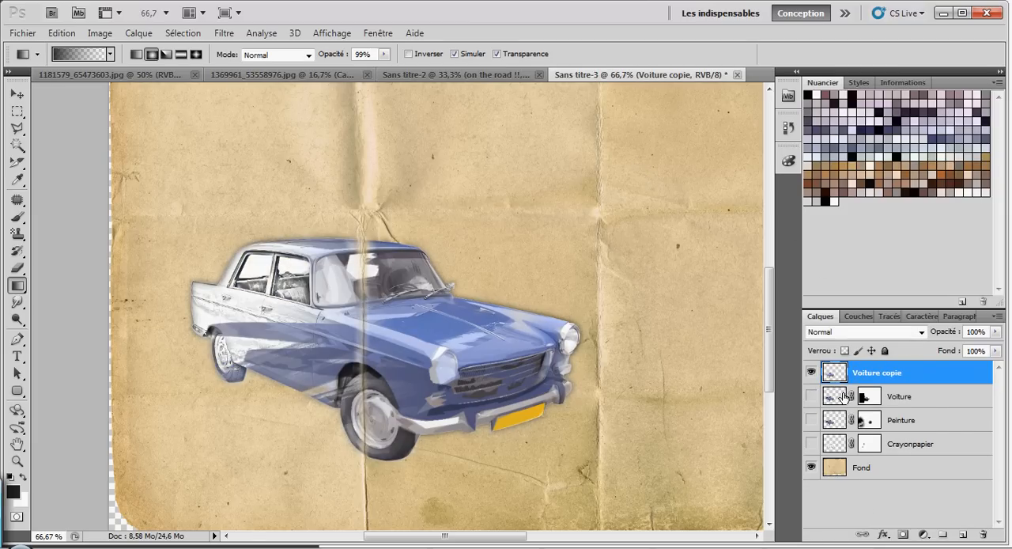
click(917, 332)
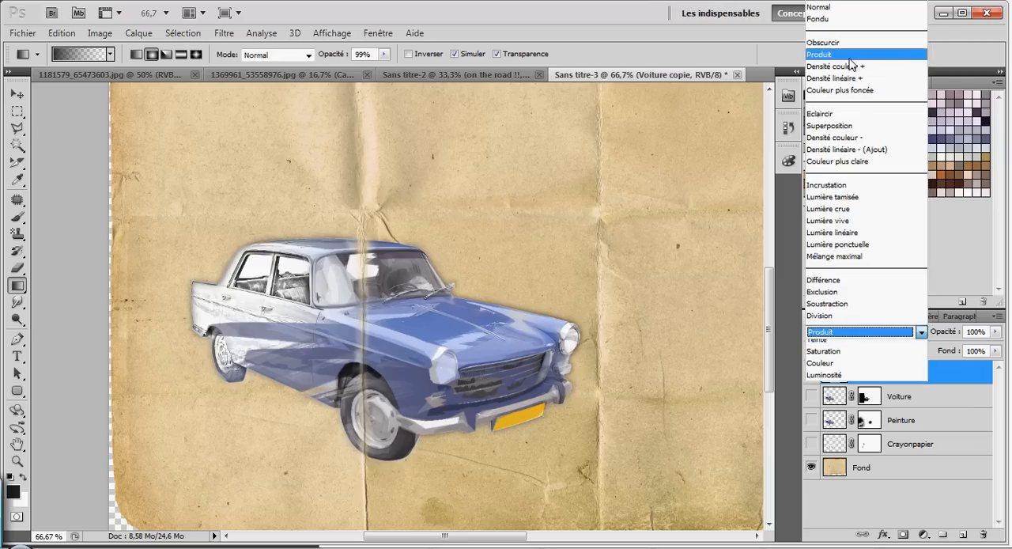
click(851, 56)
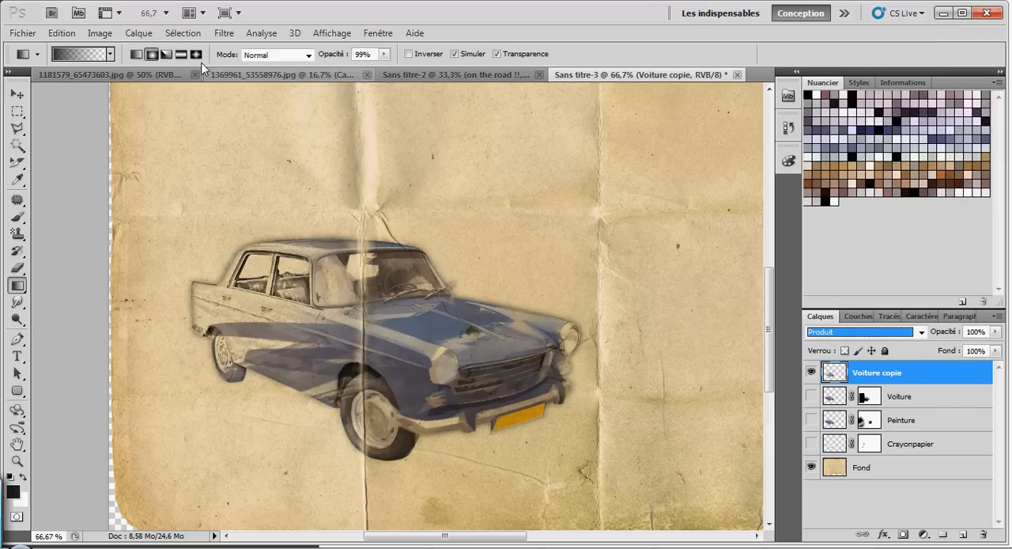
Step: Brighten the merged car layer with a Luminosité/Contraste adjustment
click(100, 35)
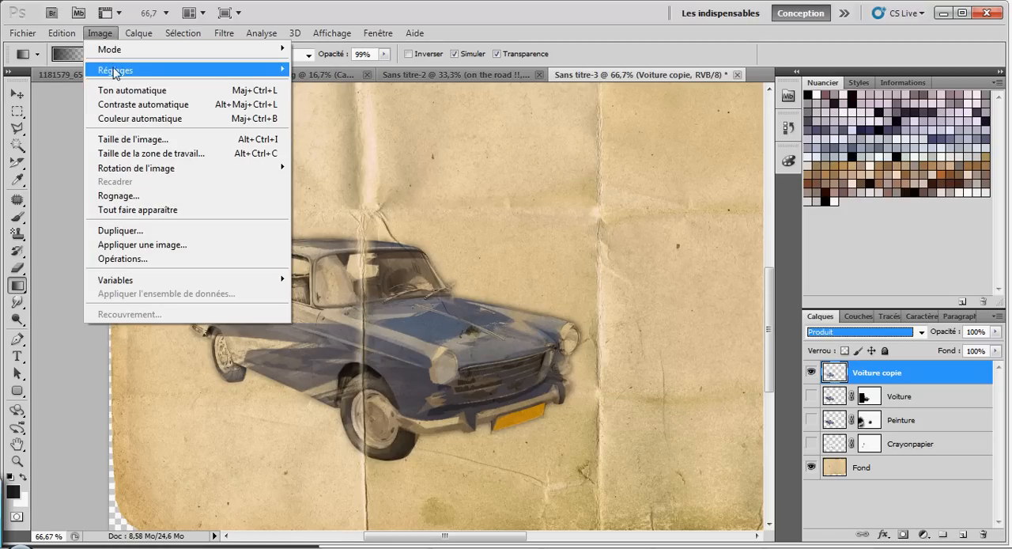
mouse_move(113, 71)
click(346, 71)
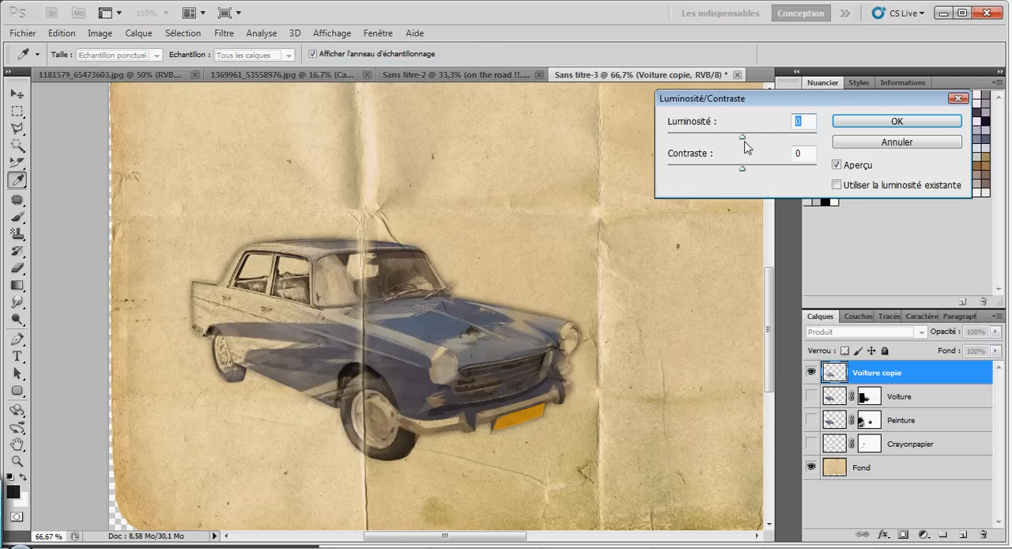
drag(740, 138, 768, 142)
click(853, 124)
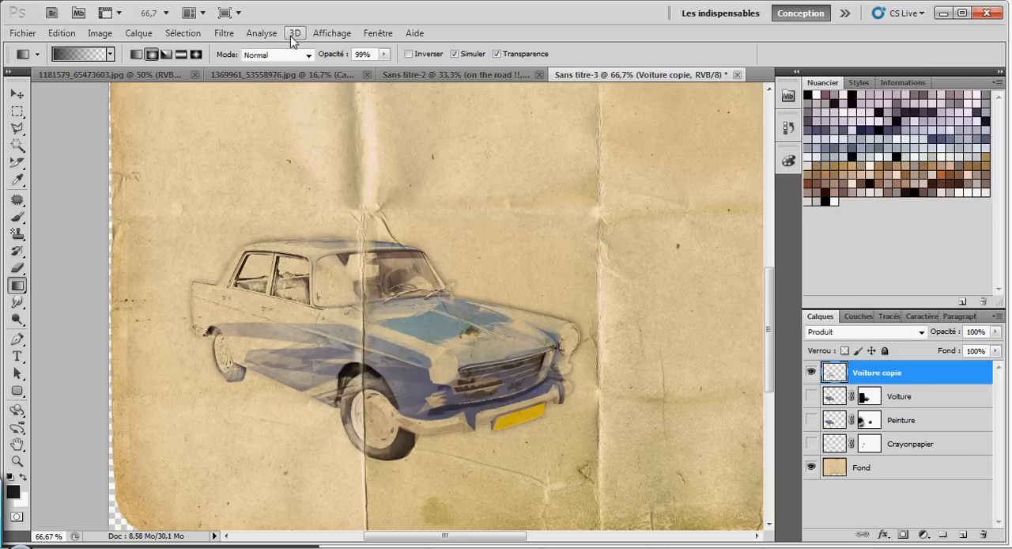
Step: Apply a Teinte/Saturation adjustment to the merged car layer with saturation -37 and lightness -6
click(101, 34)
mouse_move(127, 74)
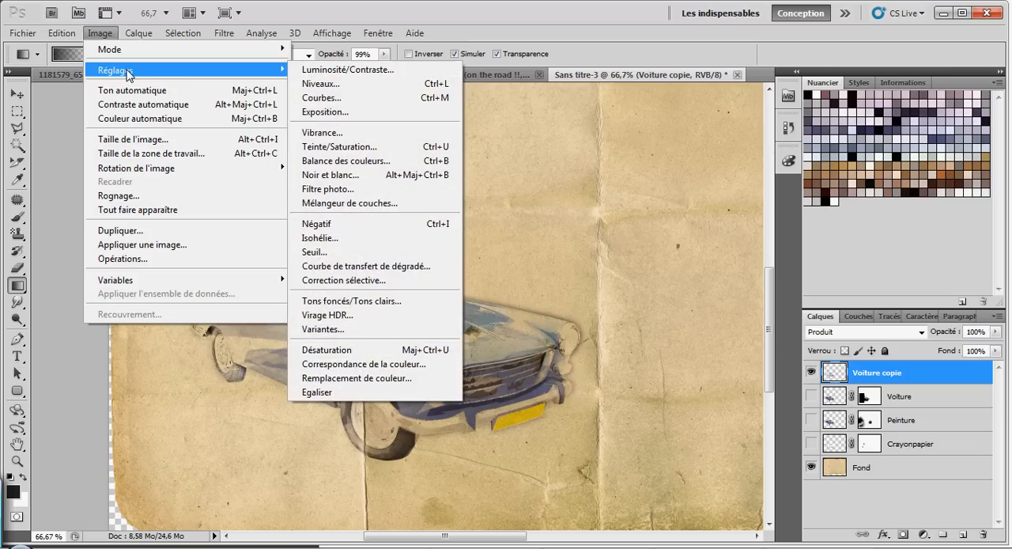
click(353, 147)
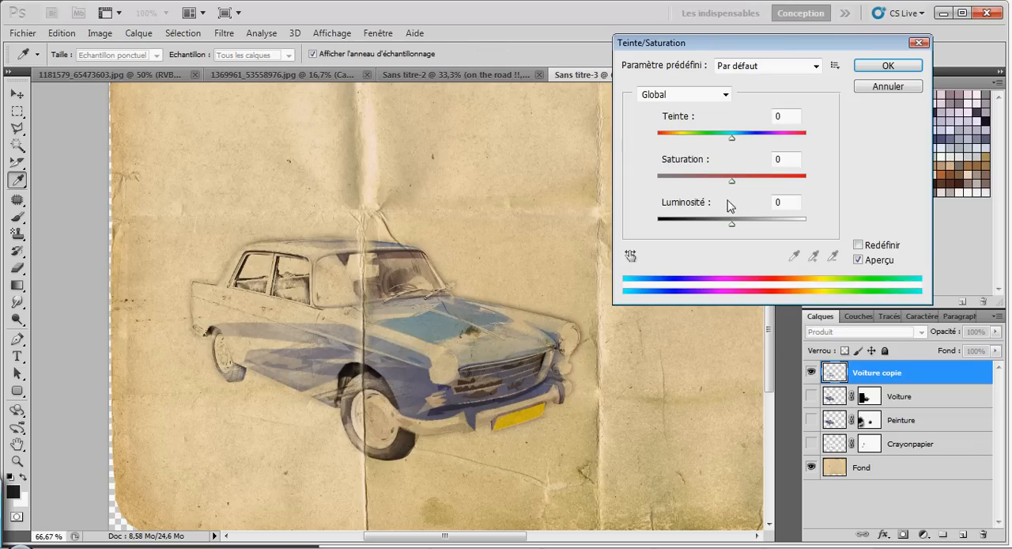
drag(732, 186, 699, 183)
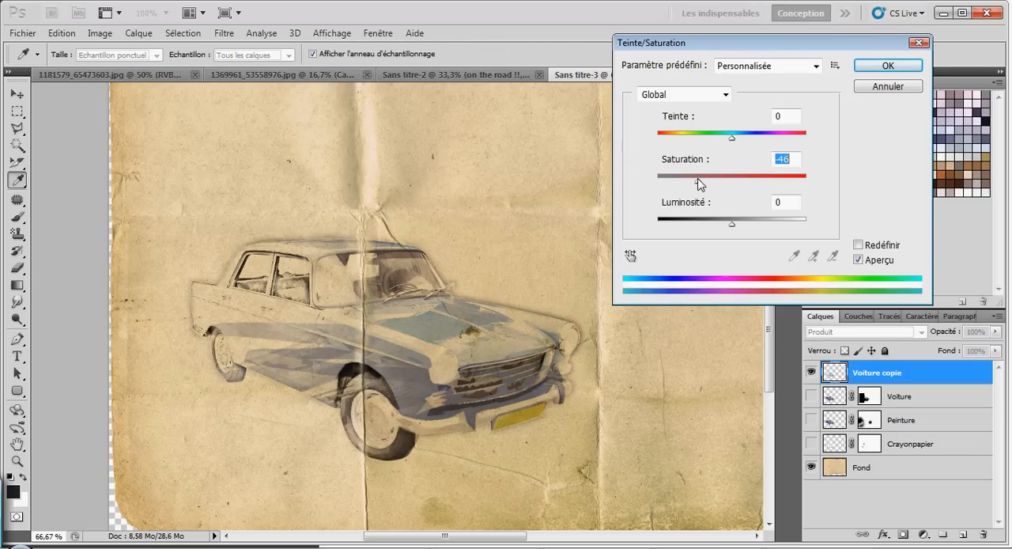
mouse_move(733, 231)
mouse_down()
mouse_move(707, 229)
mouse_move(728, 231)
mouse_up()
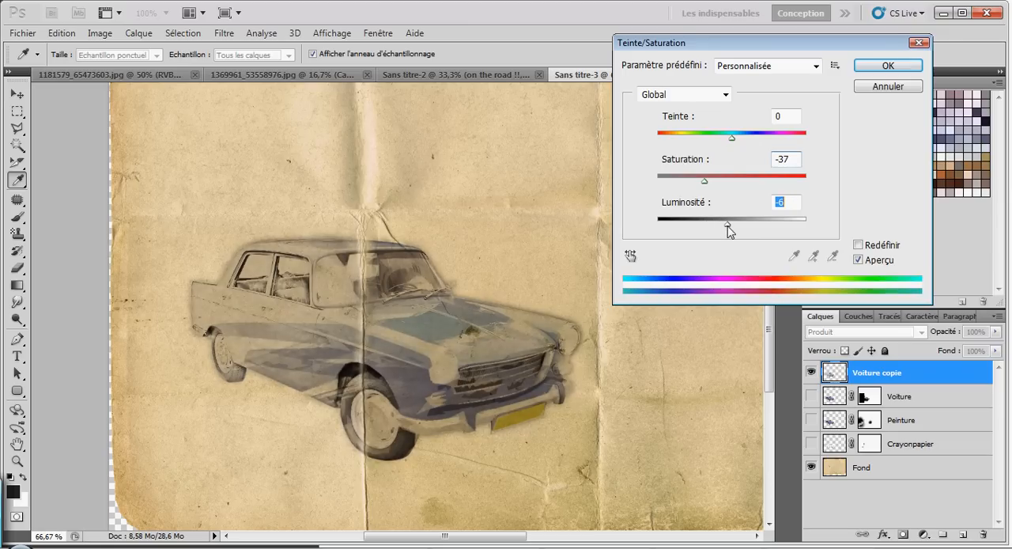
click(870, 68)
Step: Increase the merged car layer's brightness and contrast with a second Luminosité/Contraste adjustment
click(100, 33)
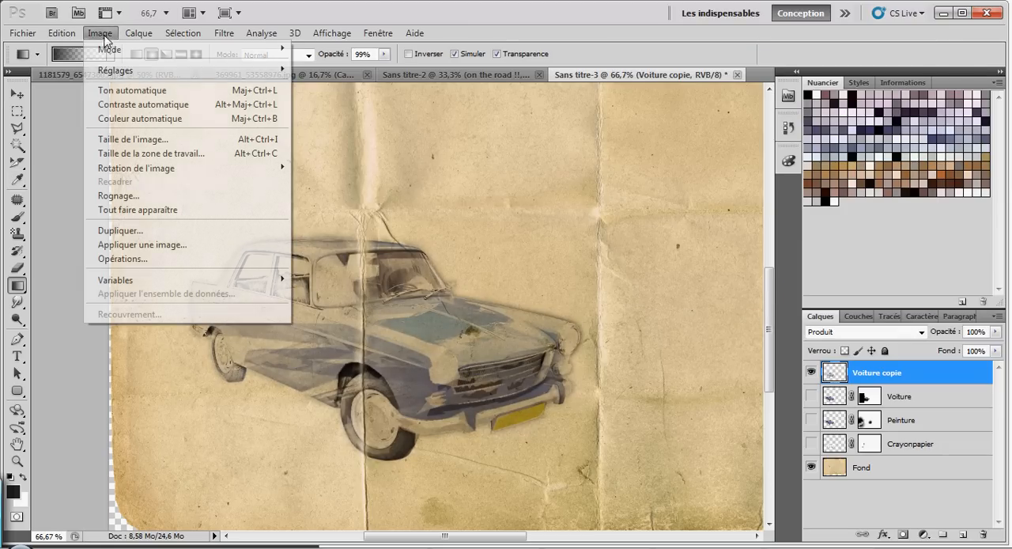
mouse_move(191, 74)
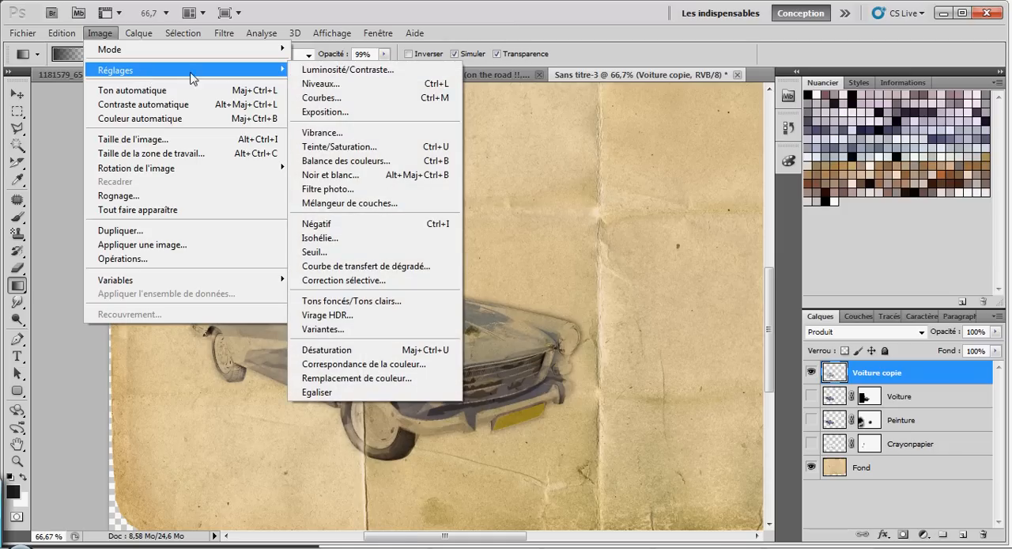
click(347, 70)
drag(740, 136, 820, 171)
click(862, 121)
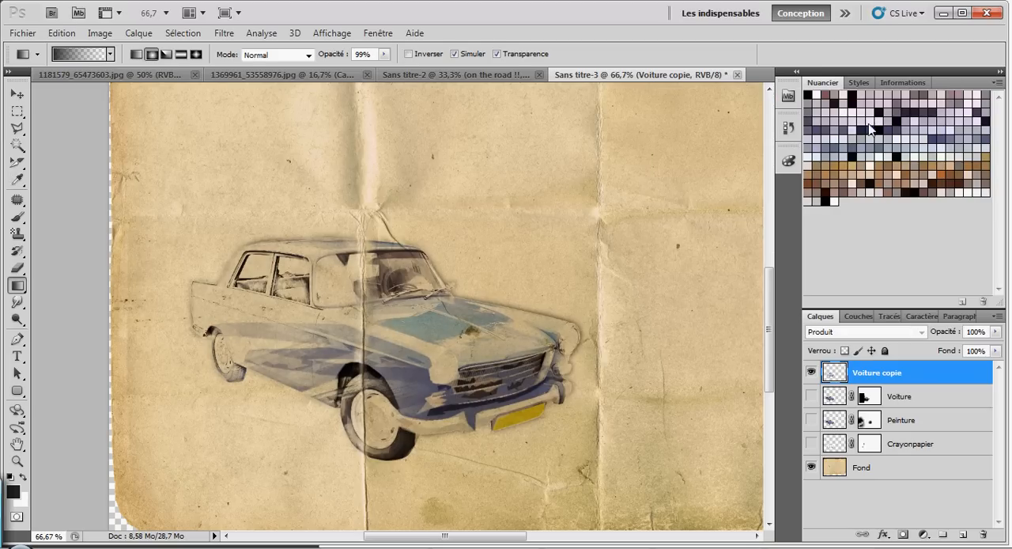
Step: Duplicate the Voiture copie layer and apply the Produit blend mode to the duplicate
key(ctrl+minus)
key(ctrl+minus)
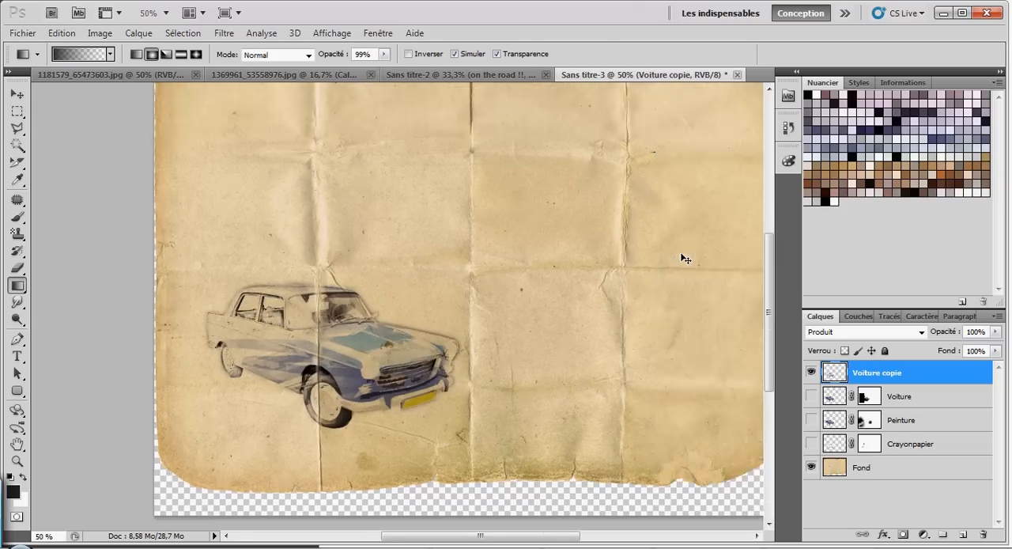
key(ctrl+plus)
key(ctrl+plus)
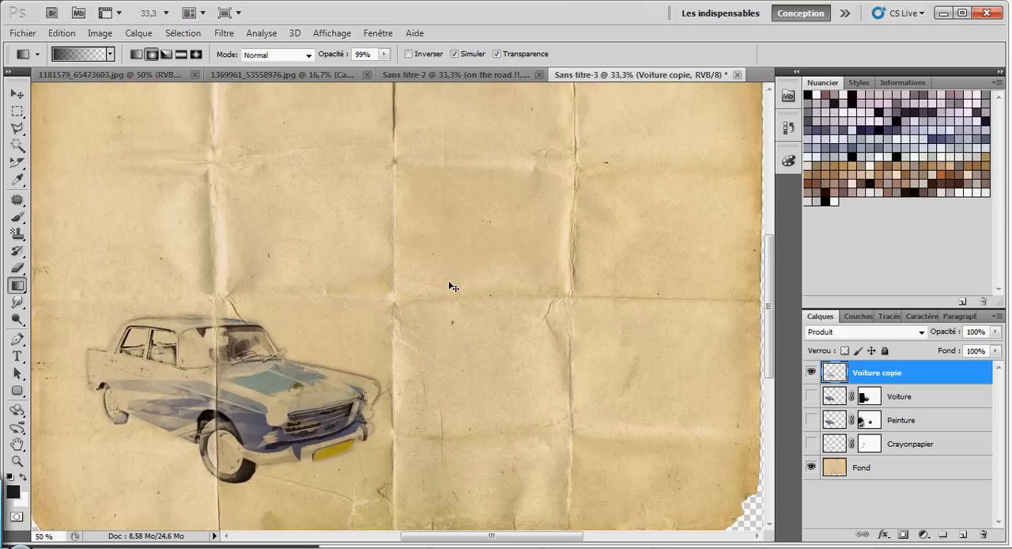
scroll(591, 492, down, 3)
drag(537, 538, 516, 538)
right_click(900, 372)
click(815, 79)
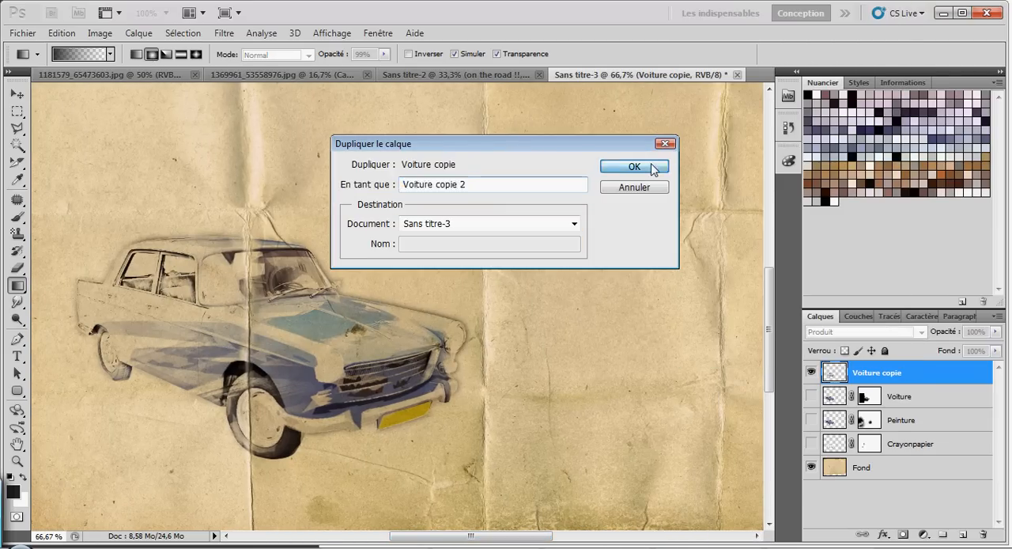
click(634, 167)
click(920, 332)
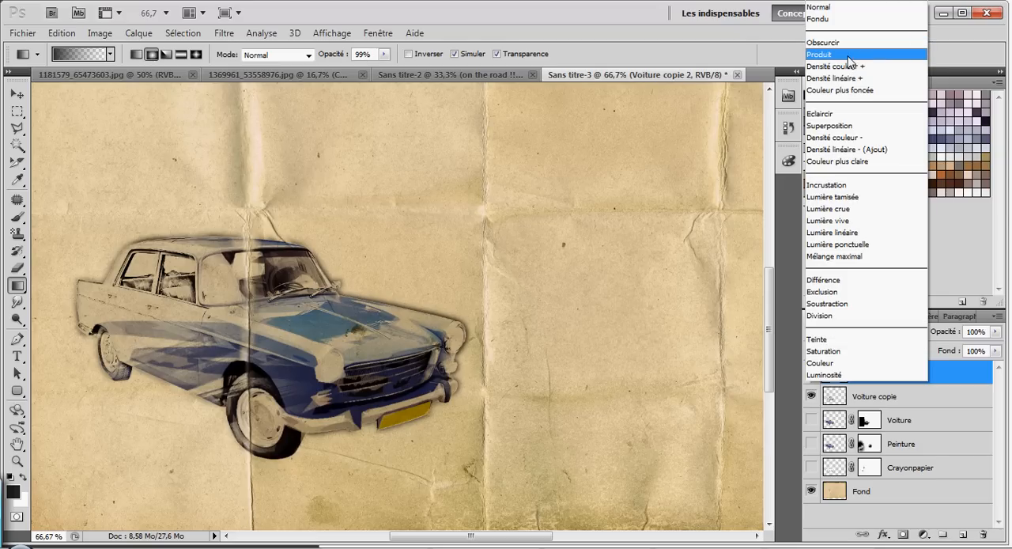
click(848, 55)
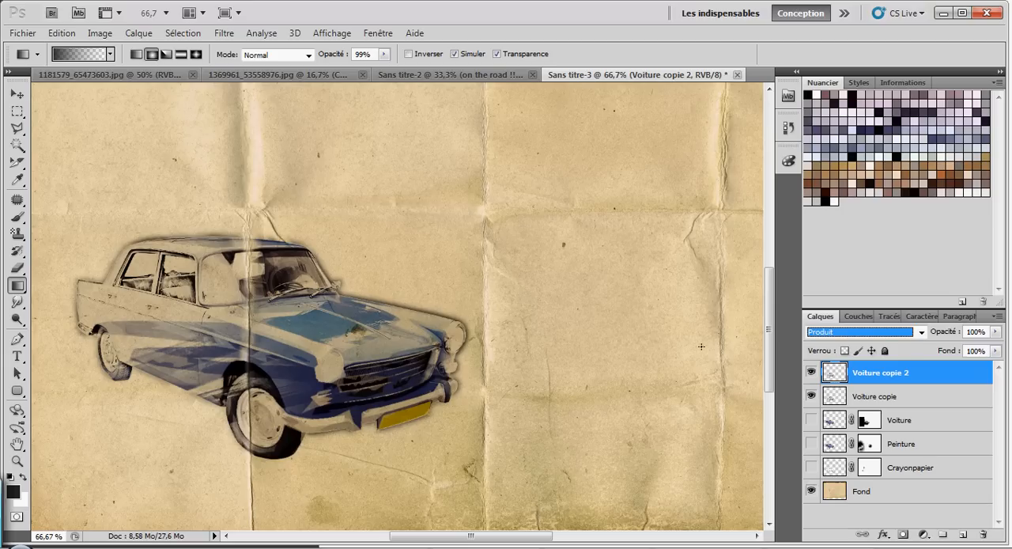
Step: Add a layer mask to Voiture copie 2 and fade the car's rear, rear roof and front wheel with black-to-transparent radial gradients
click(812, 373)
click(811, 373)
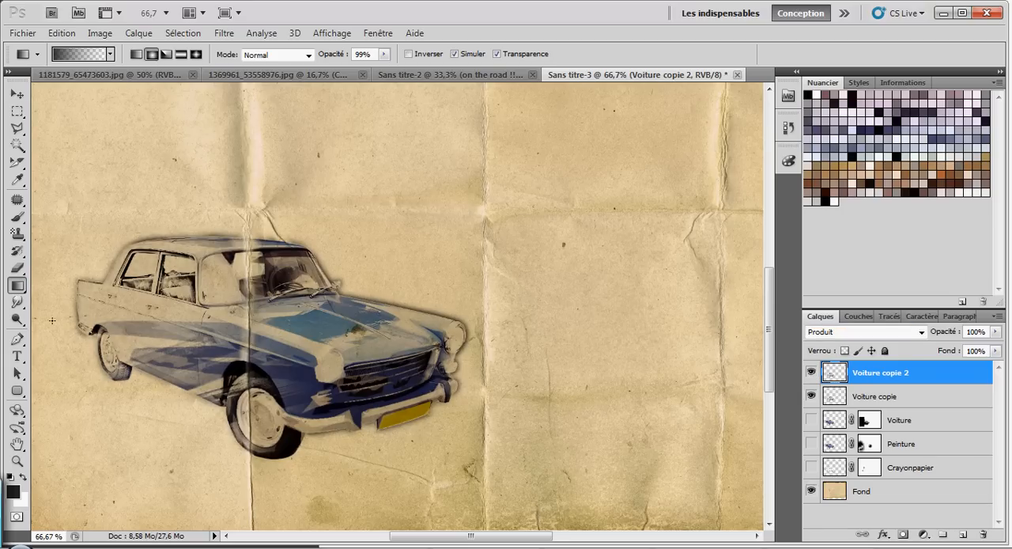
click(903, 535)
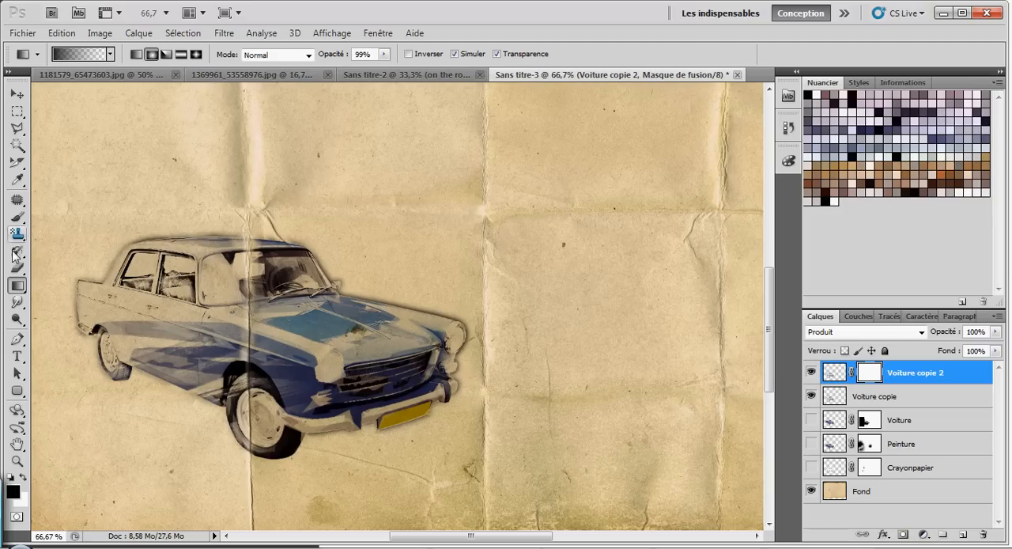
click(16, 285)
click(68, 287)
drag(62, 348, 190, 252)
drag(64, 337, 200, 236)
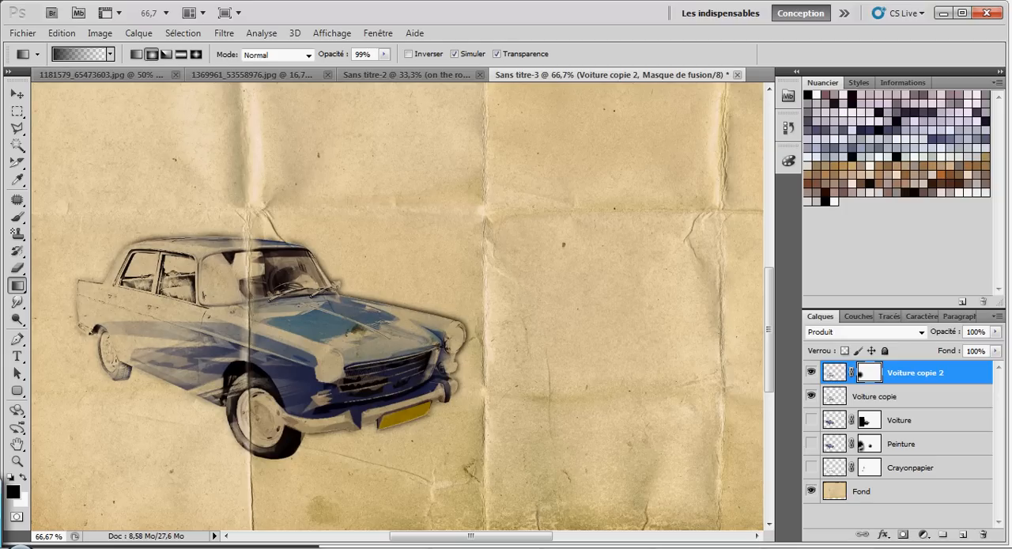
drag(119, 243, 217, 281)
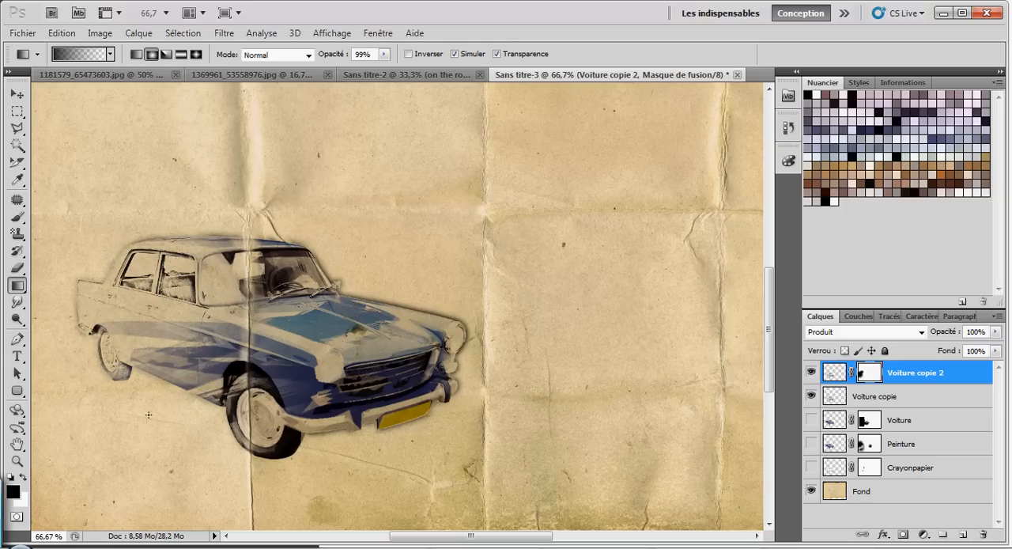
drag(266, 479, 268, 390)
scroll(287, 366, down, 6)
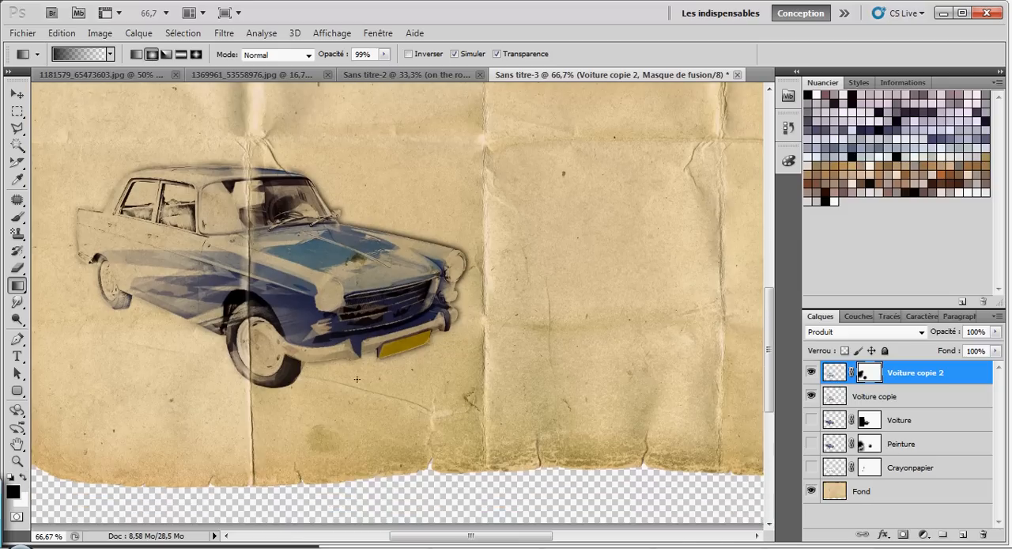
Step: Select a wide rectangular area of the paper enclosing the car and the blank space beside it
scroll(287, 366, up, 4)
key(ctrl+minus)
key(ctrl+minus)
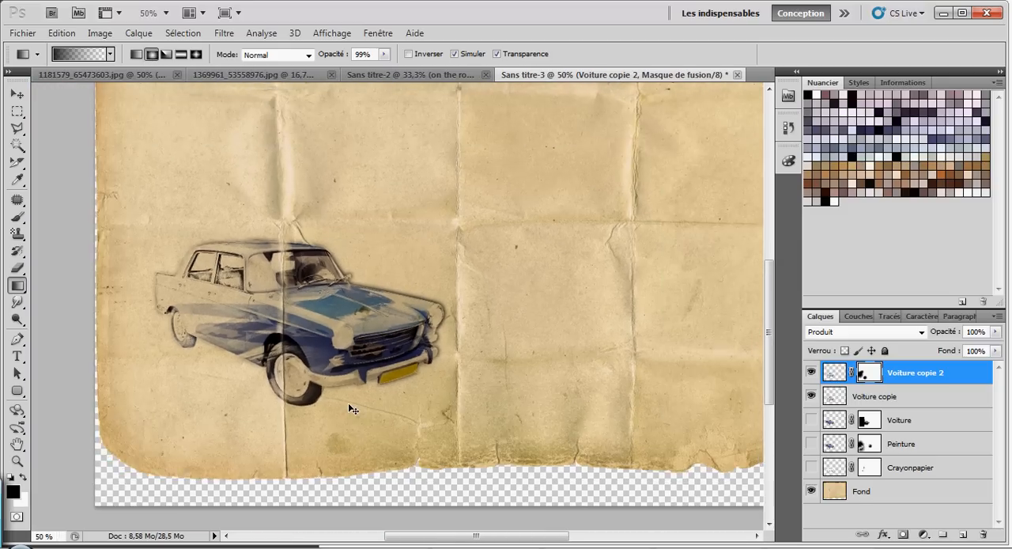
click(18, 113)
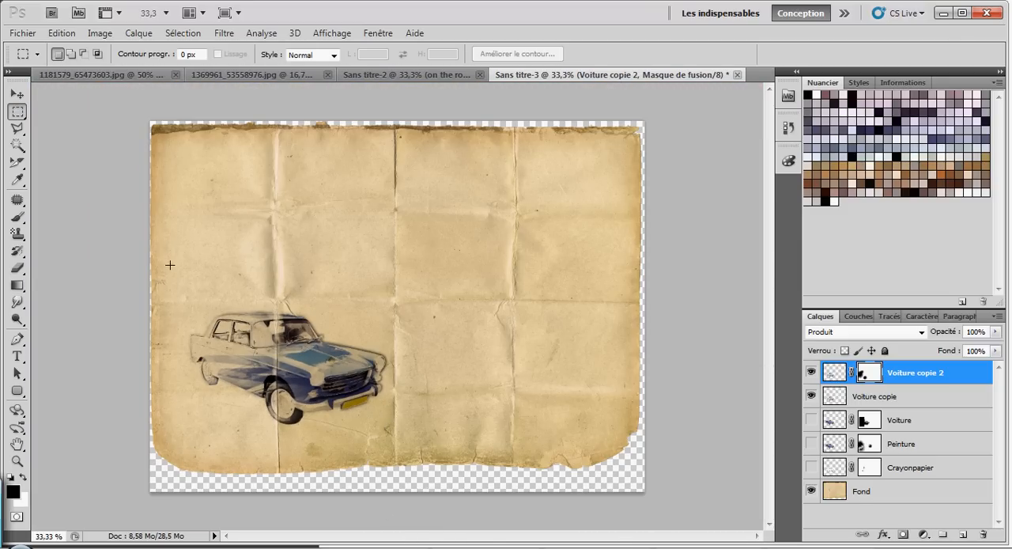
drag(539, 435, 610, 431)
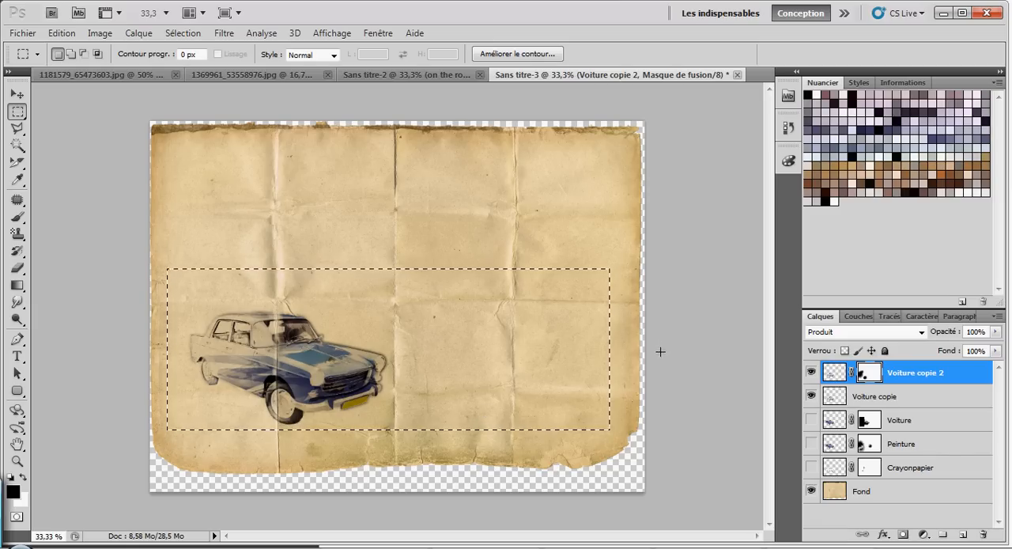
Step: Create a new document at the default size and paste the merged copy of the selected area into it
click(22, 33)
click(32, 43)
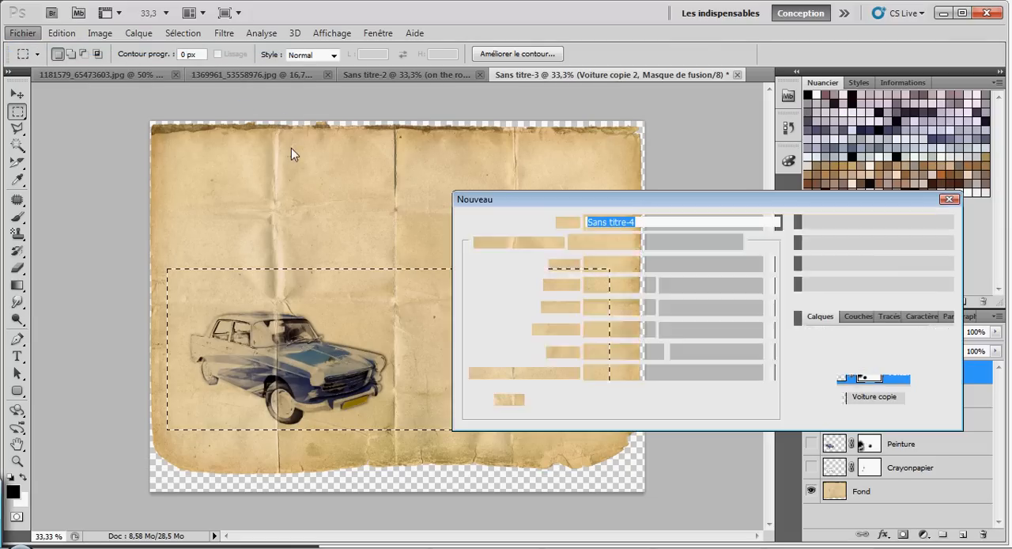
click(881, 248)
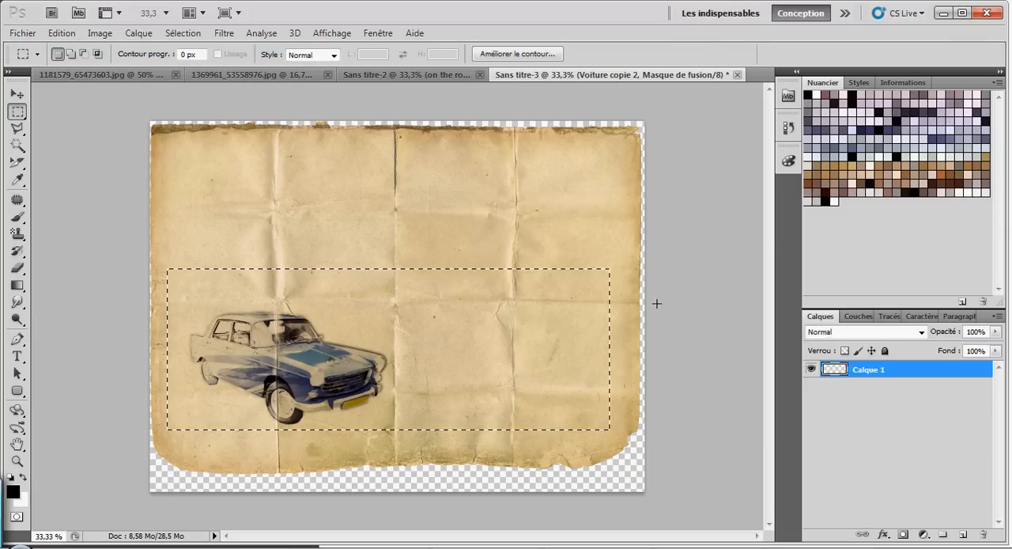
key(ctrl+v)
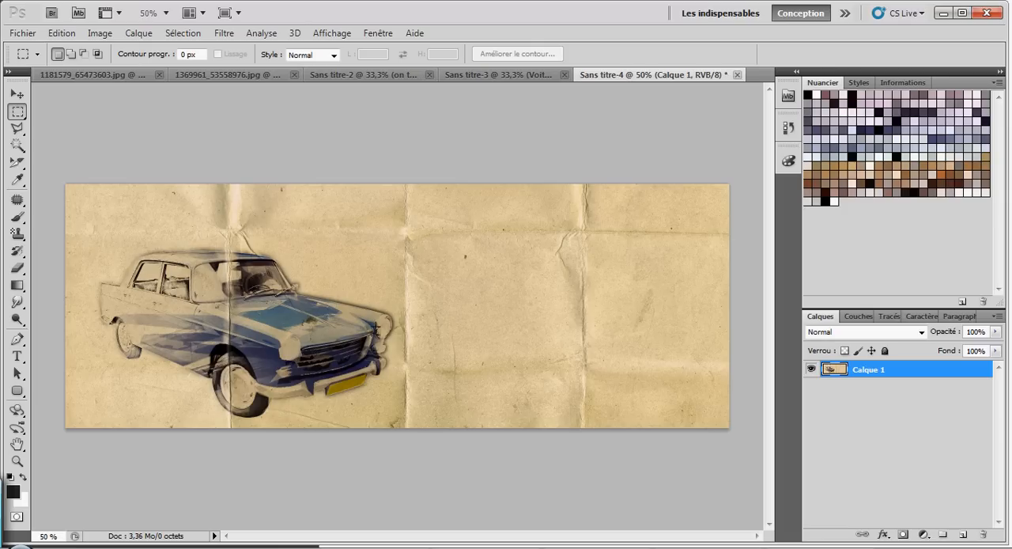
Step: Apply a Teinte/Saturation adjustment to the pasted image with saturation -27 and lightness +7
click(100, 33)
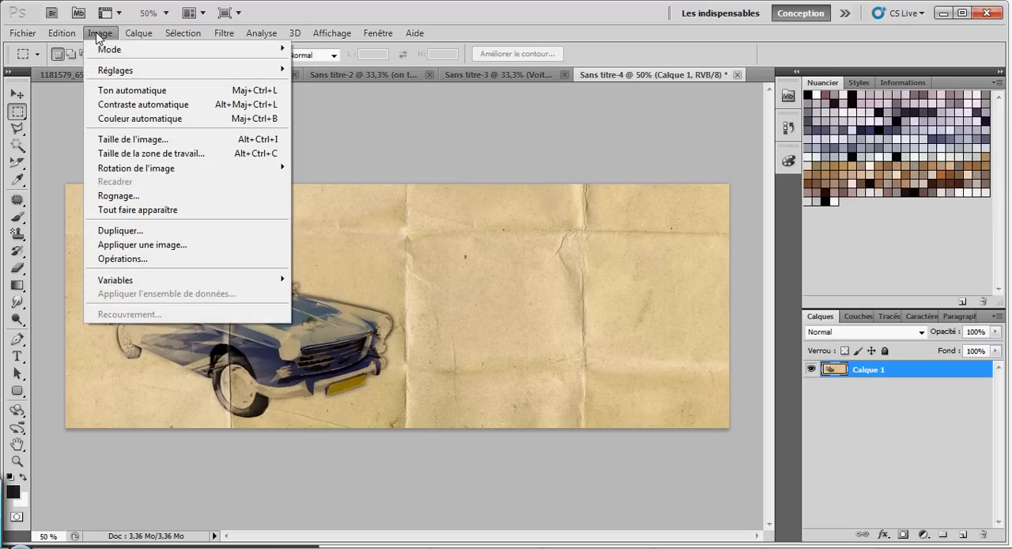
mouse_move(197, 73)
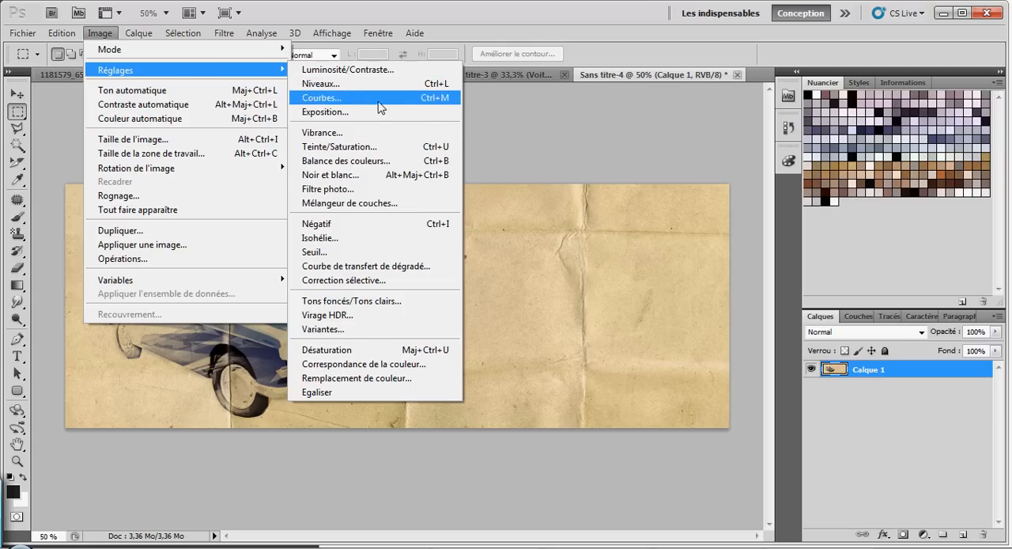
click(372, 149)
drag(733, 187, 715, 187)
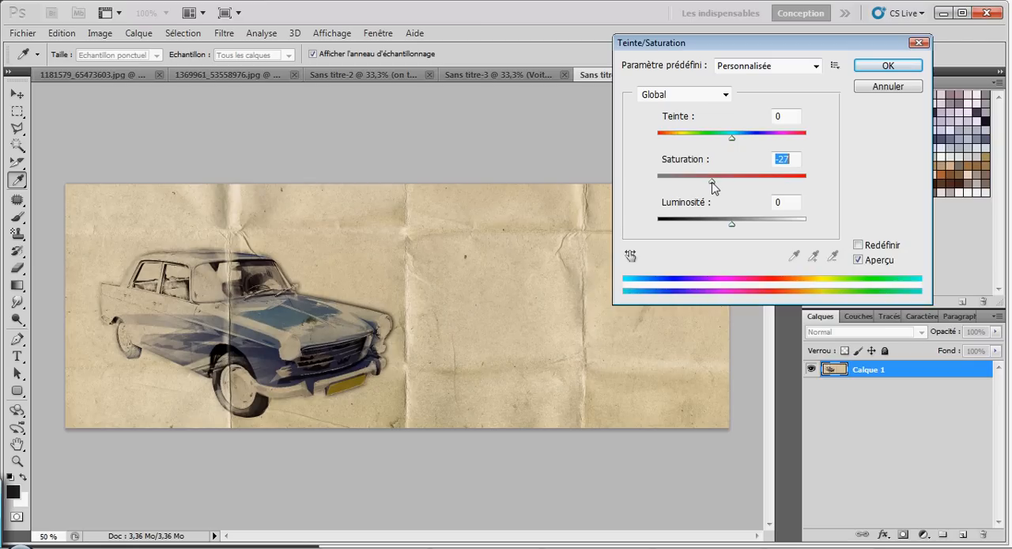
mouse_move(734, 223)
mouse_down()
mouse_move(721, 225)
mouse_move(737, 226)
mouse_up()
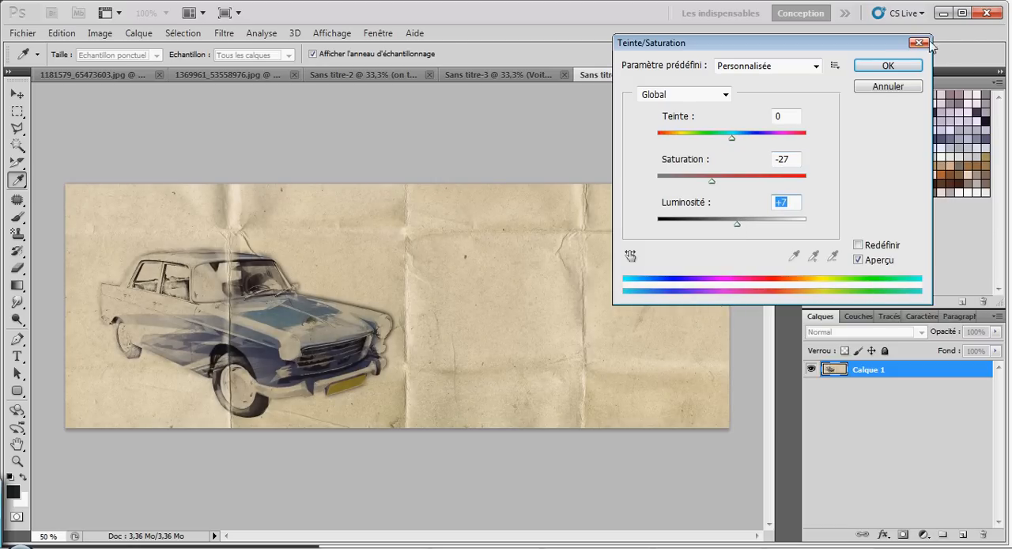
click(888, 66)
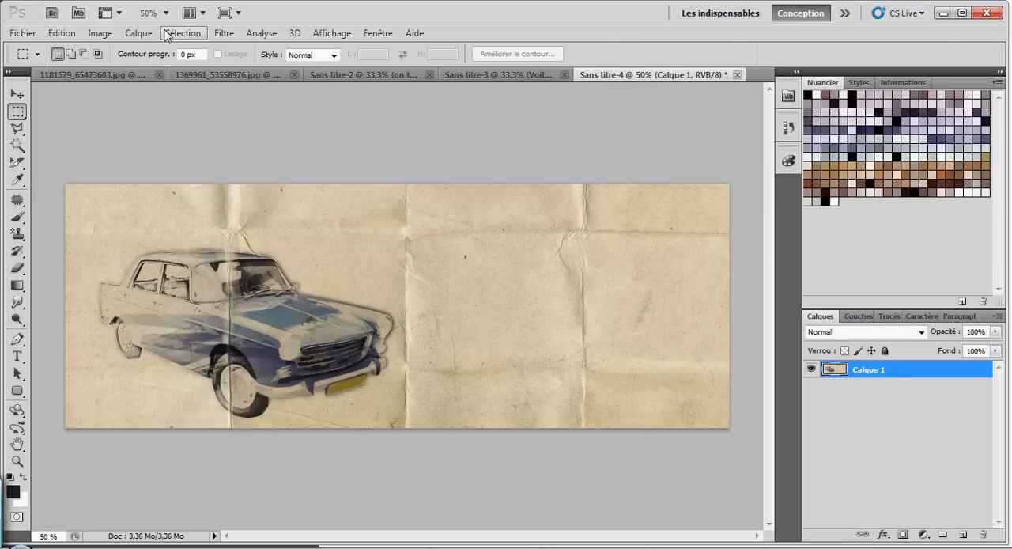
Step: Apply a Luminosité/Contraste adjustment to the pasted image with brightness -10 and contrast 63
click(109, 35)
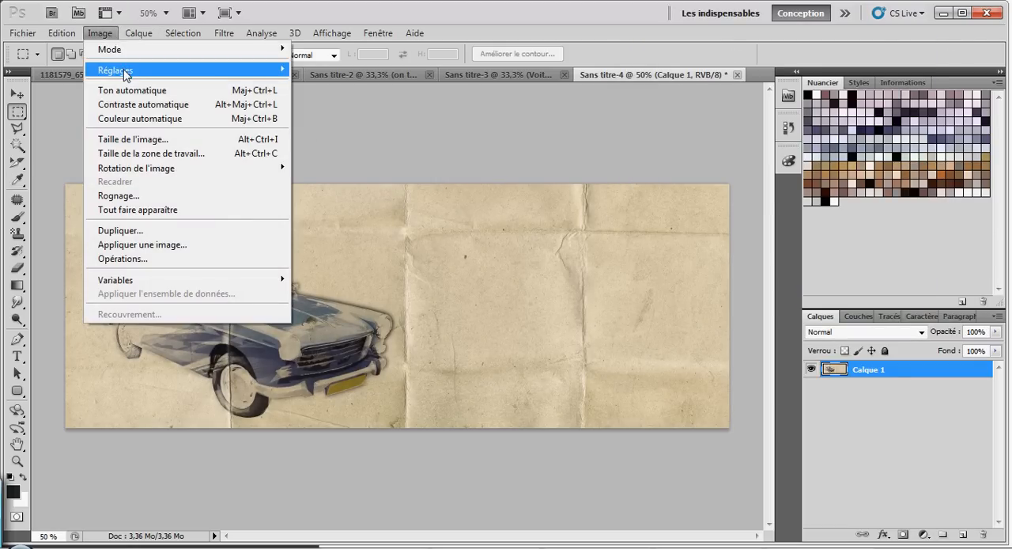
mouse_move(126, 71)
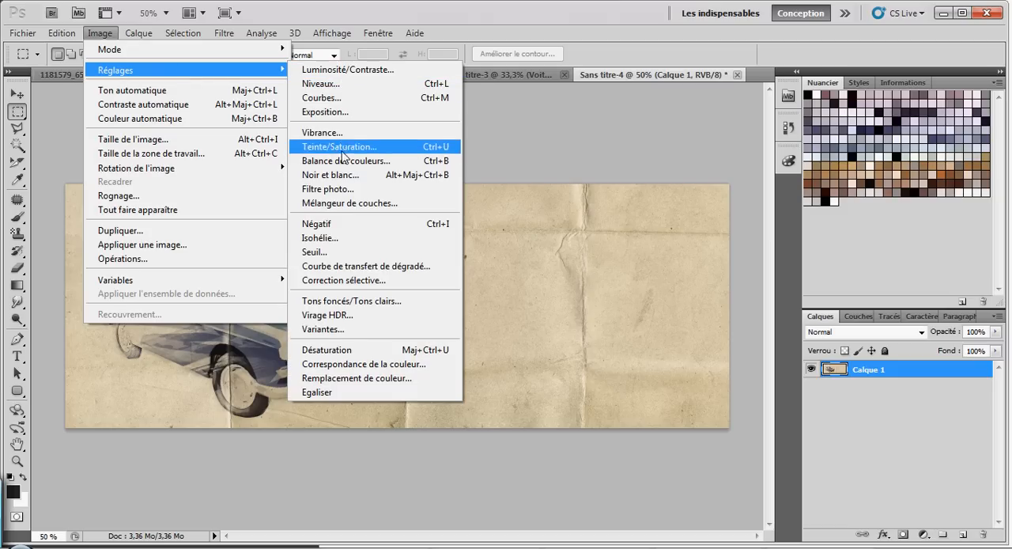
drag(744, 168, 788, 173)
drag(744, 141, 739, 142)
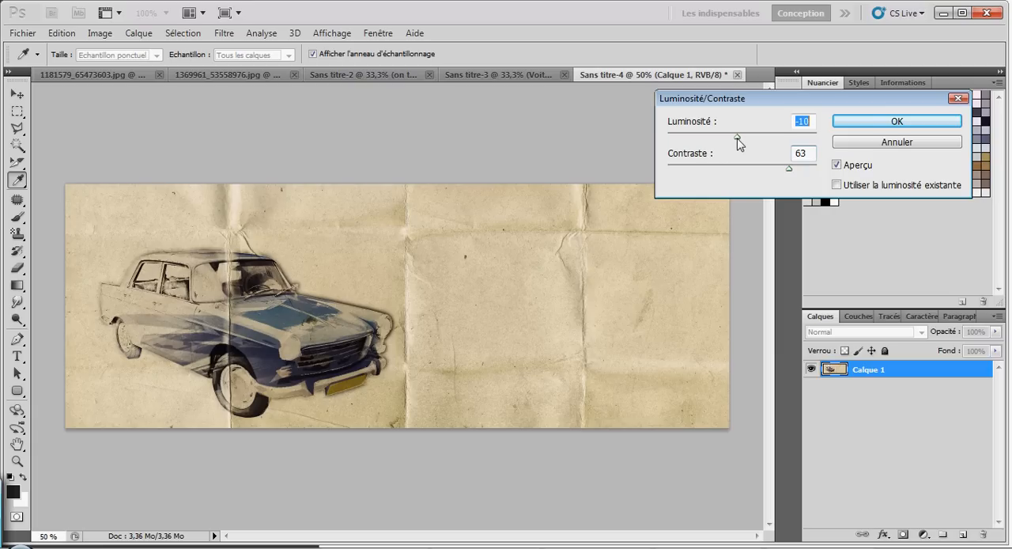
click(836, 131)
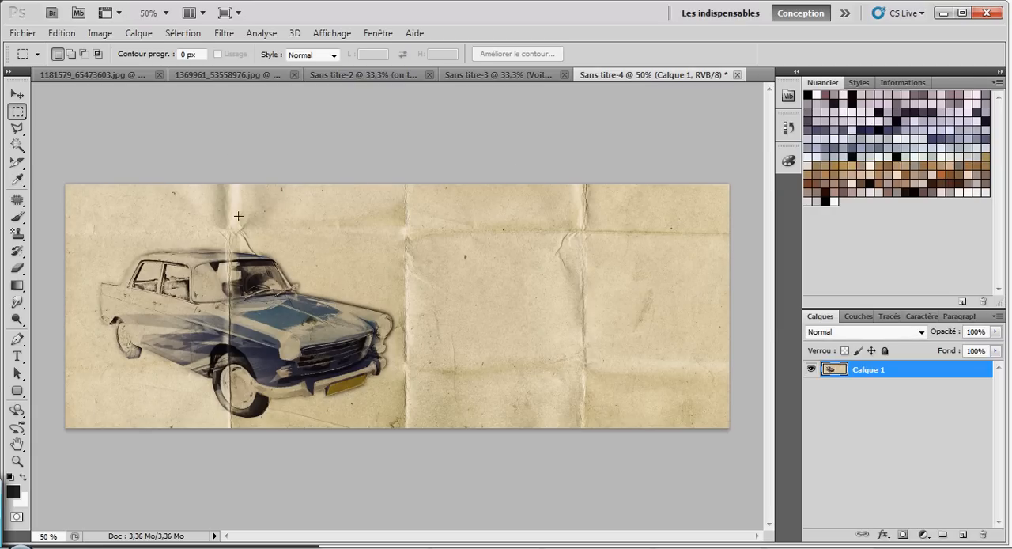
Step: Compare the toned image with the car composition in Sans titre-2, returning to Sans titre-4
click(343, 75)
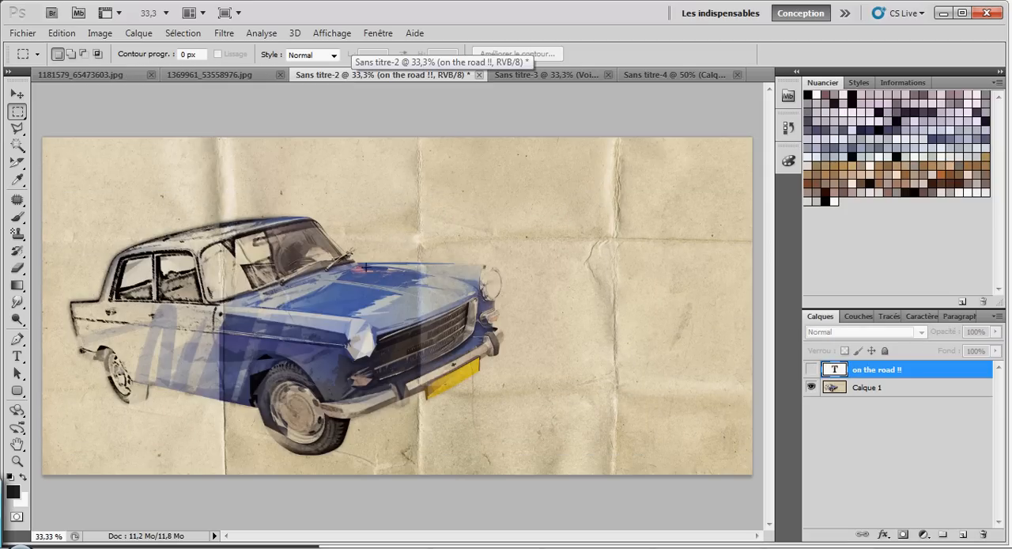
click(685, 76)
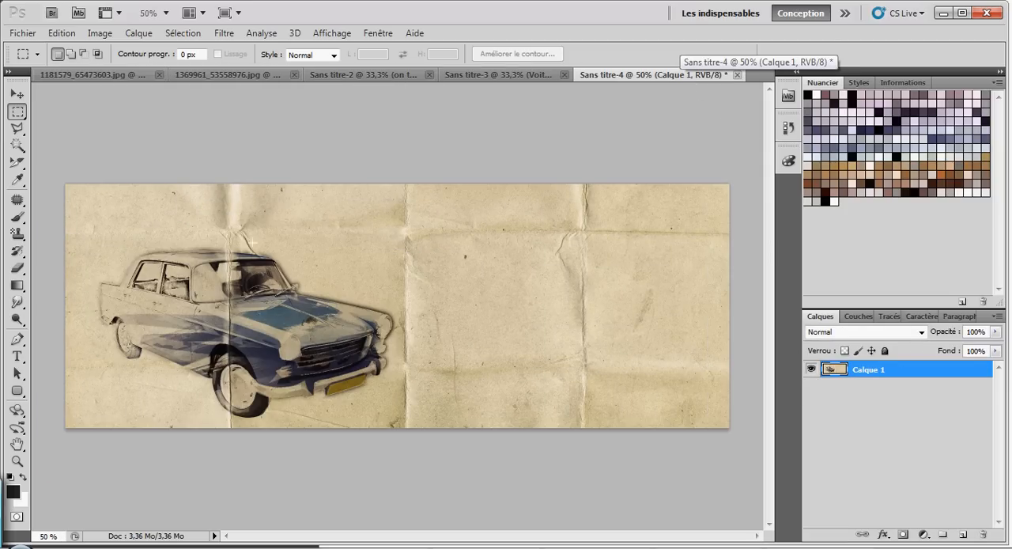